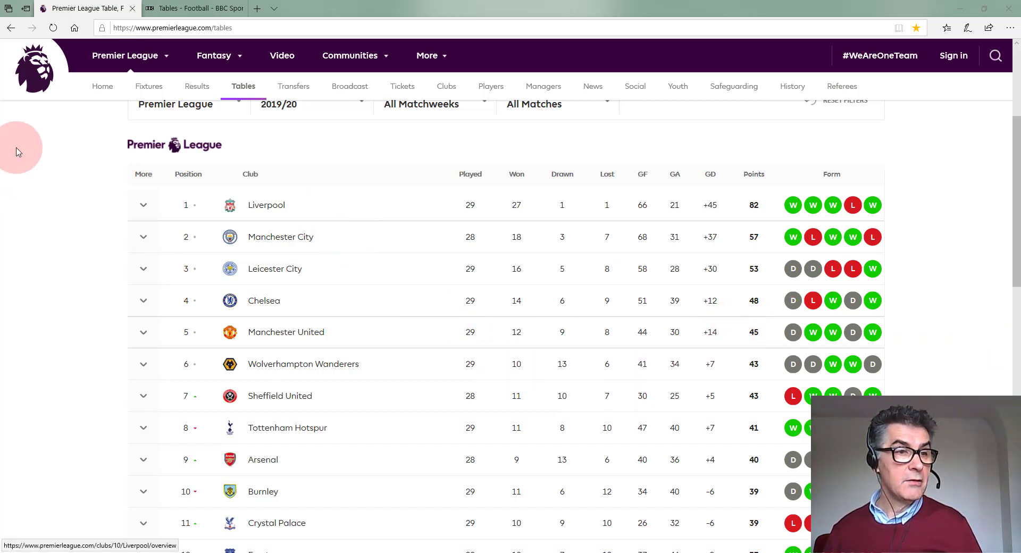
Review the BBC Sport Premier League table and, in the EPL Data workbook in Excel, the first match's date, teams and full-time goals
{"action": "left_click", "coordinate": [200, 13]}
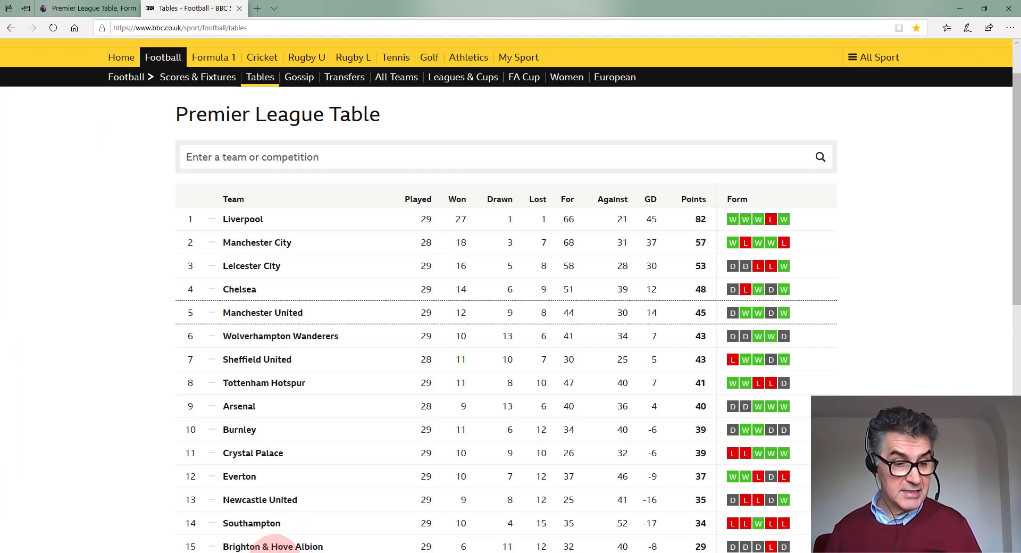
{"action": "left_click", "coordinate": [282, 551]}
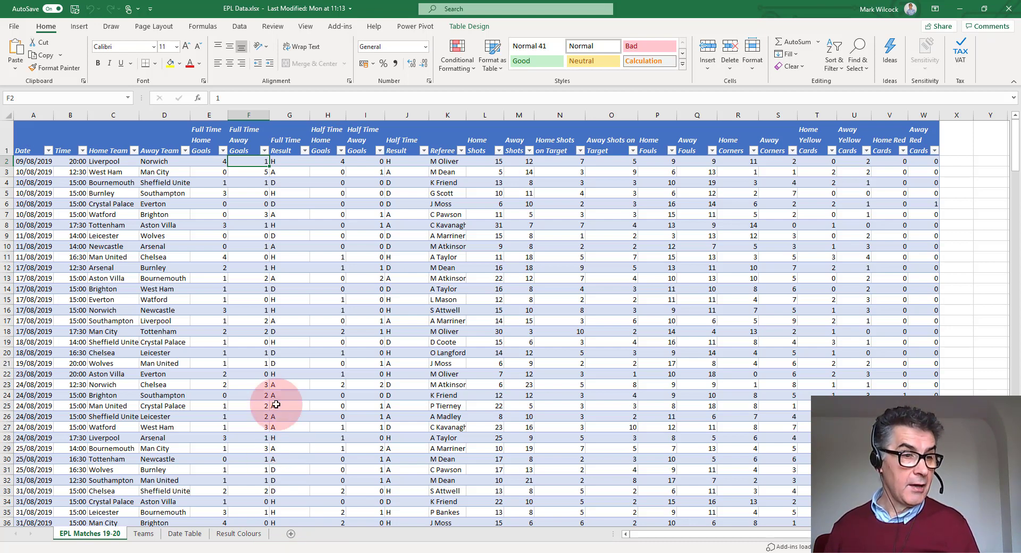
{"action": "left_click", "coordinate": [13, 160]}
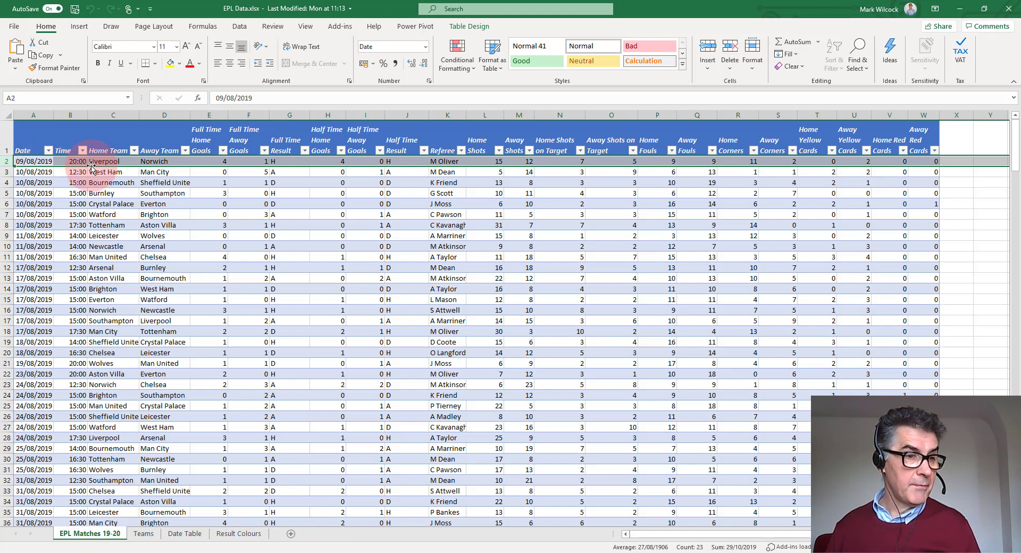
{"action": "left_click", "coordinate": [41, 161]}
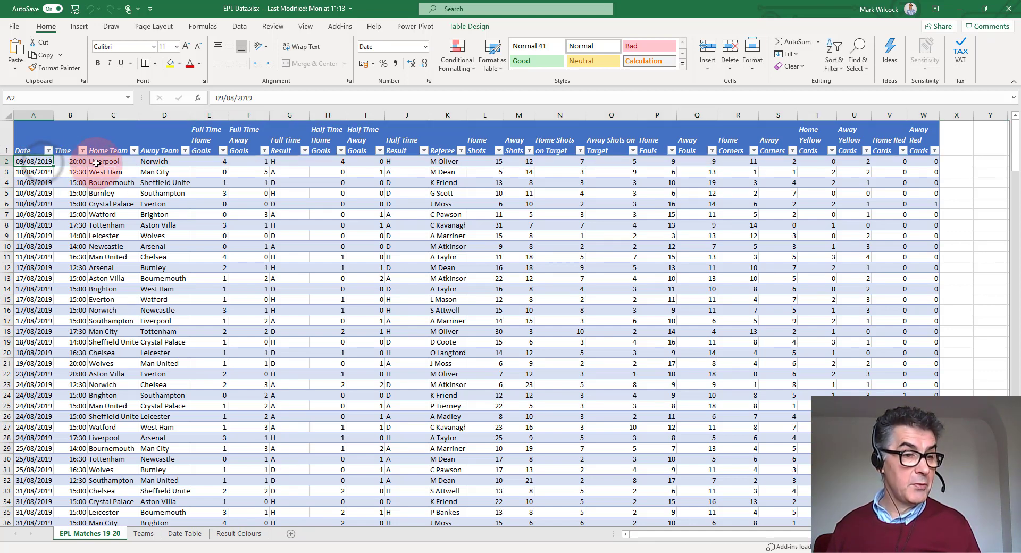
{"action": "left_click", "coordinate": [107, 162]}
{"action": "left_click", "coordinate": [146, 162]}
{"action": "left_click", "coordinate": [210, 156]}
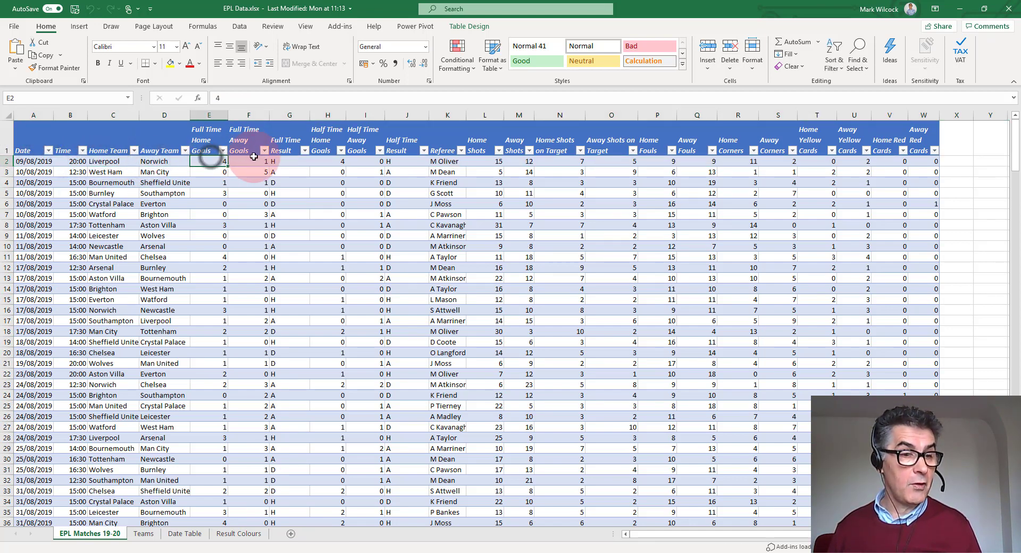
{"action": "left_click", "coordinate": [253, 158]}
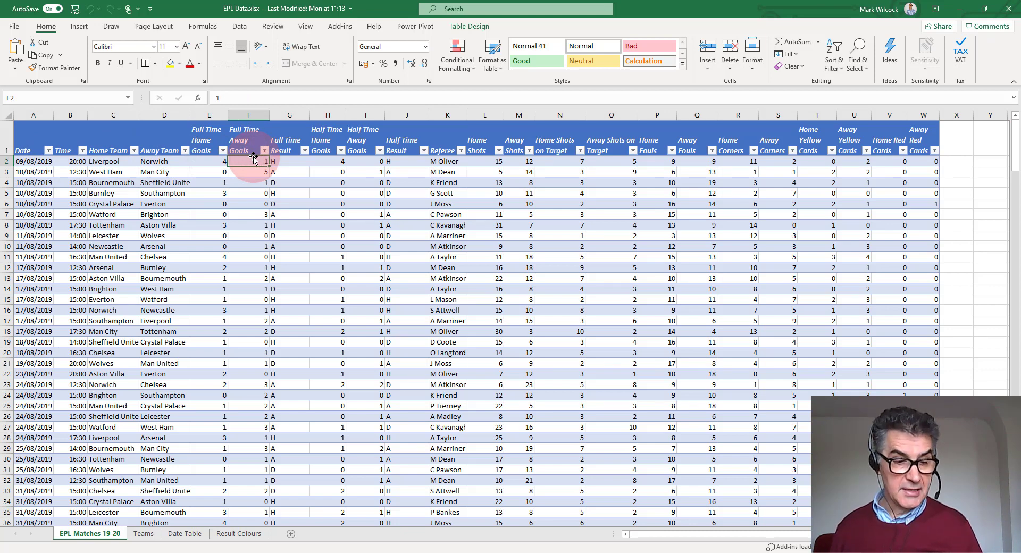
Switch to the EPL - Week 1 Example report in Power BI Desktop, clear the Chelsea selection and view Chelsea's recent-results tooltip
{"action": "left_click", "coordinate": [325, 548]}
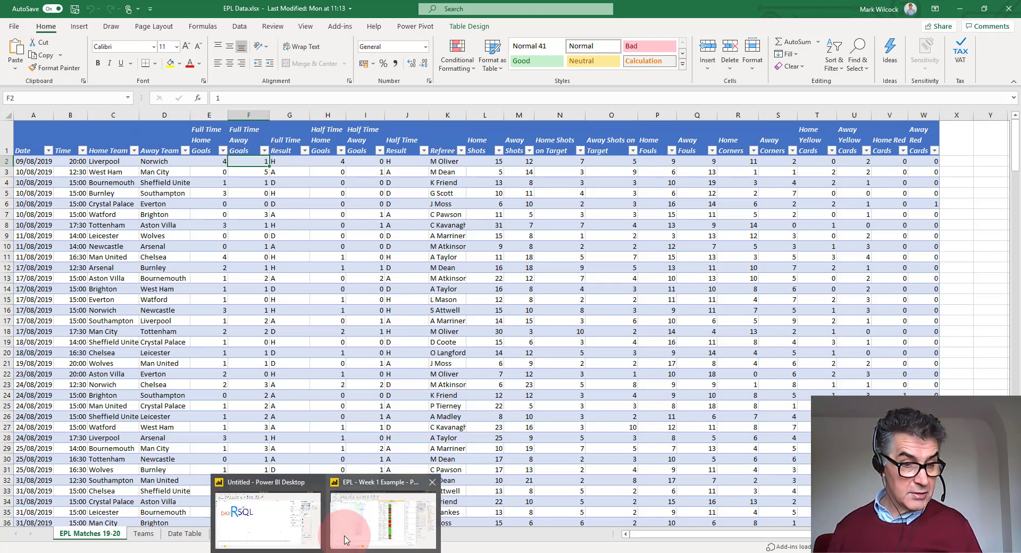
{"action": "left_click", "coordinate": [360, 528]}
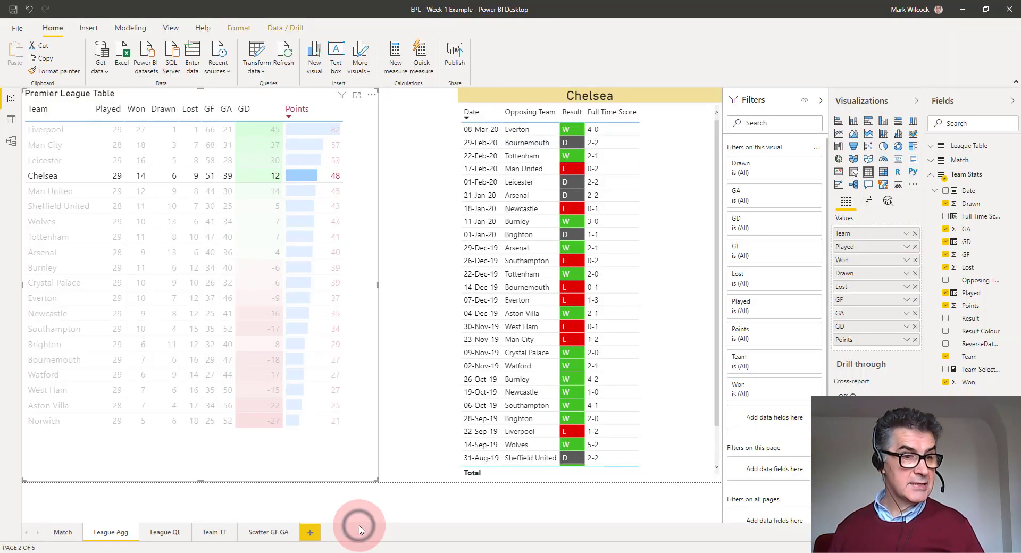
{"action": "left_click", "coordinate": [52, 176]}
{"action": "left_click", "coordinate": [52, 176]}
{"action": "mouse_move", "coordinate": [52, 176]}
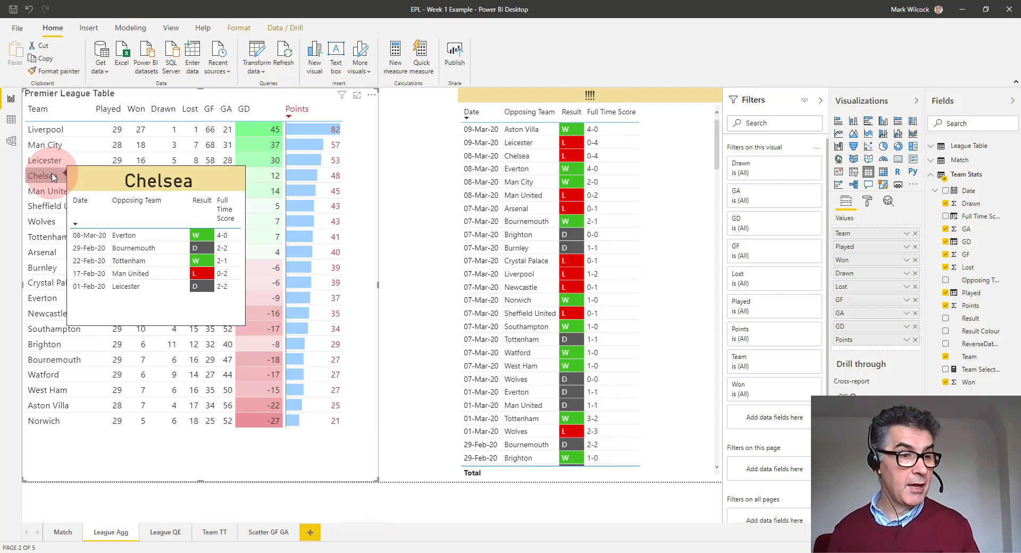
{"action": "left_click", "coordinate": [52, 176]}
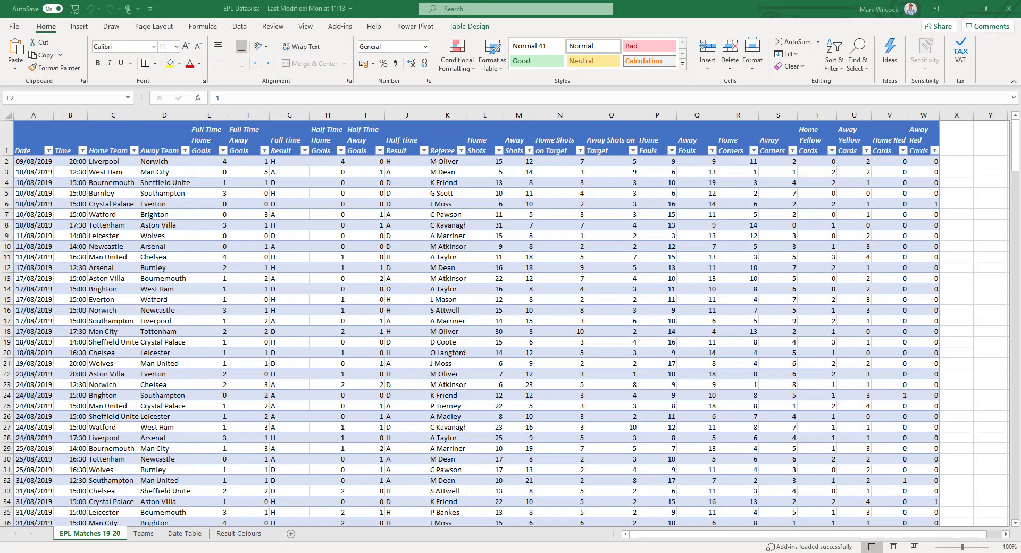
In the EPL Data workbook in Excel, examine the match rows from the first match to the last
{"action": "left_click", "coordinate": [8, 161]}
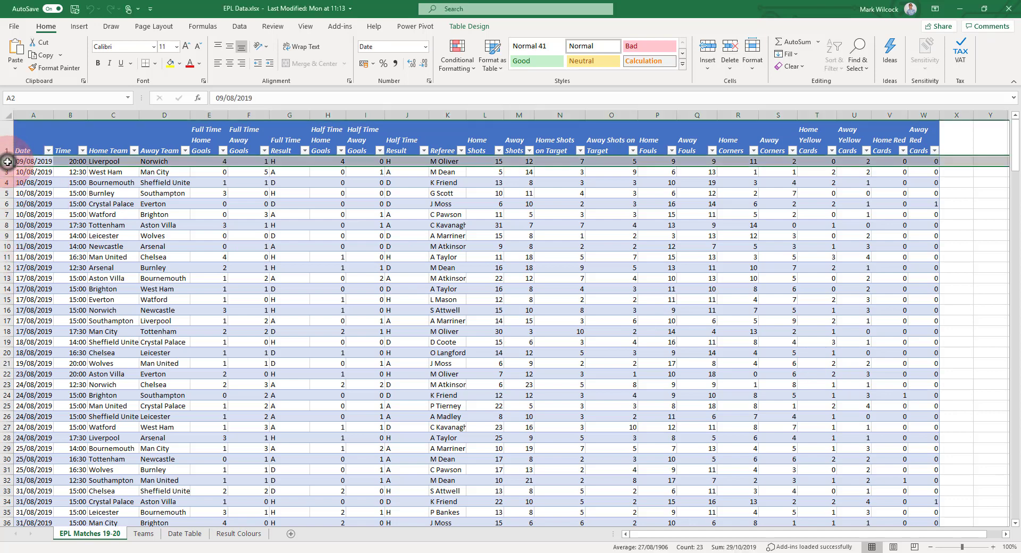
{"action": "left_click", "coordinate": [27, 162]}
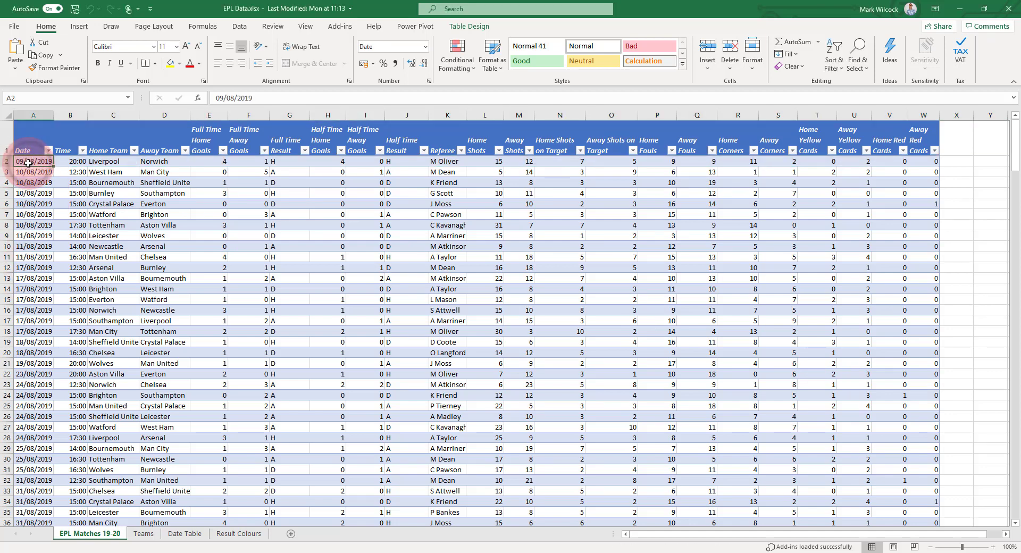
{"action": "key", "text": "ctrl+Down"}
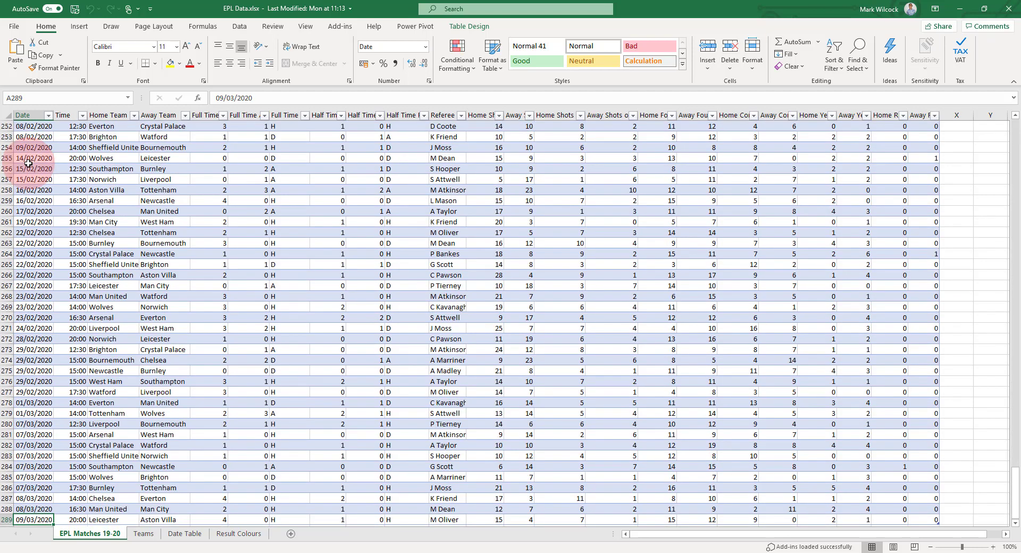
{"action": "key", "text": "ctrl+Up"}
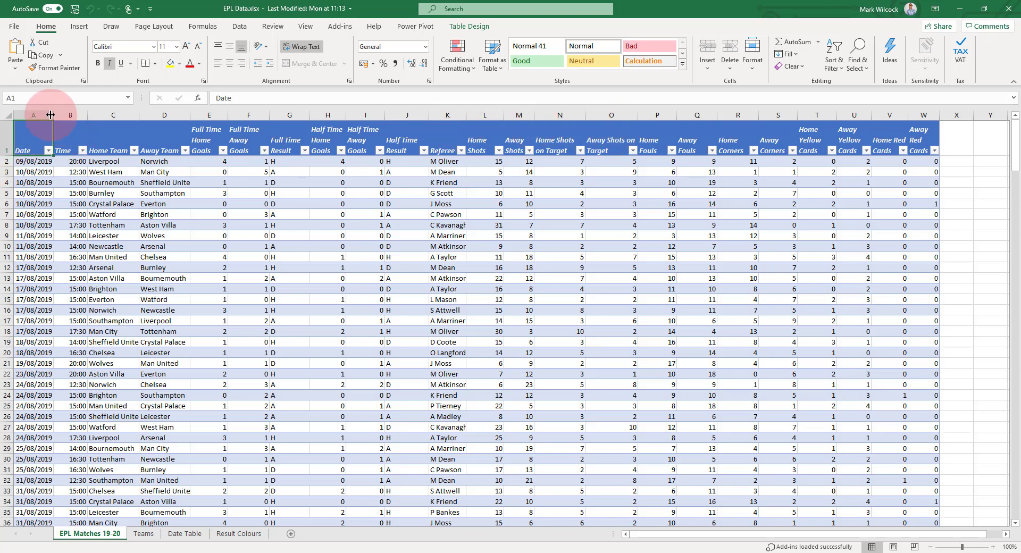
Highlight the Date, Home Team, Away Team, Full Time Home Goals, Full Time Away Goals and Full Time Result columns
{"action": "left_click", "coordinate": [33, 114]}
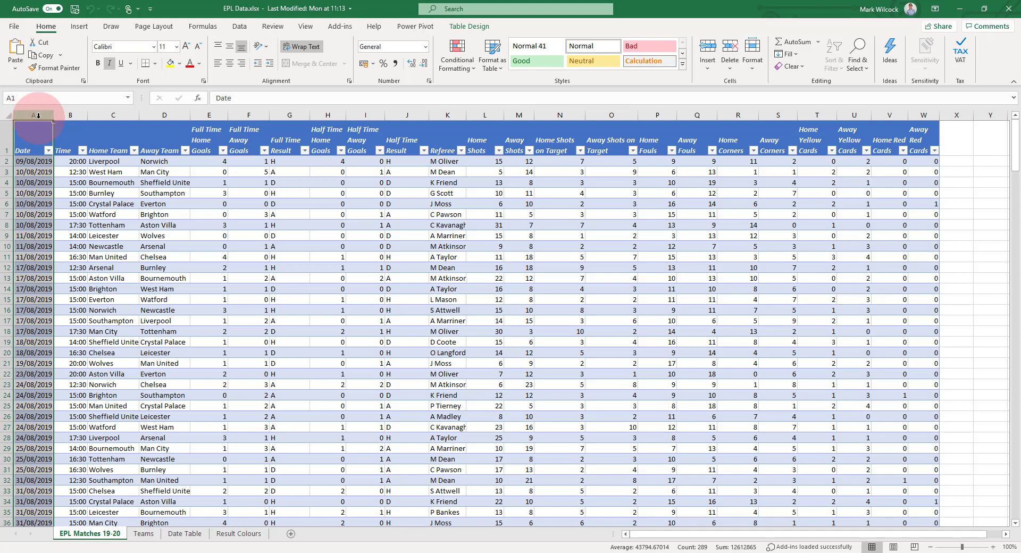
{"action": "left_click", "coordinate": [114, 115], "text": "ctrl"}
{"action": "left_click", "coordinate": [152, 116], "text": "ctrl"}
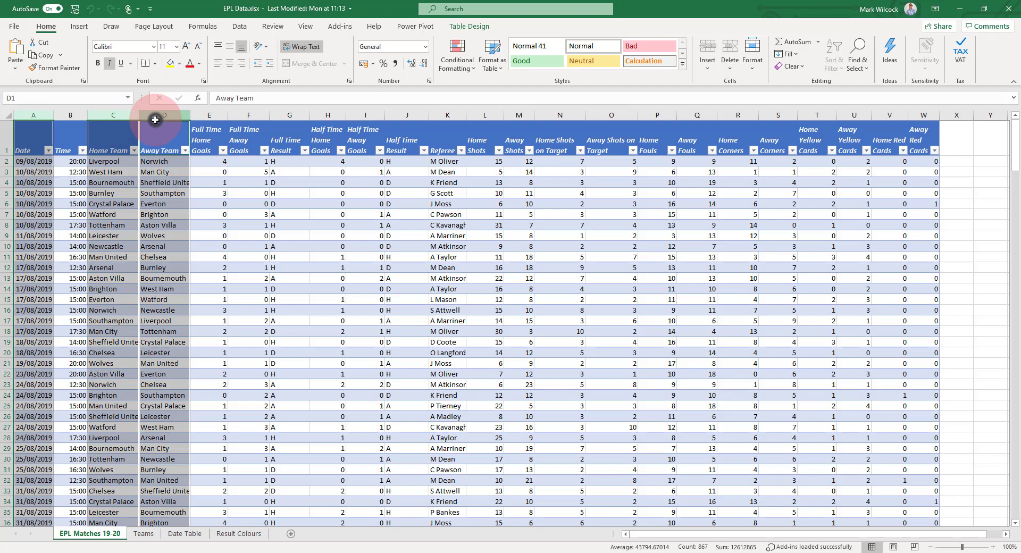
{"action": "left_click", "coordinate": [209, 117], "text": "ctrl"}
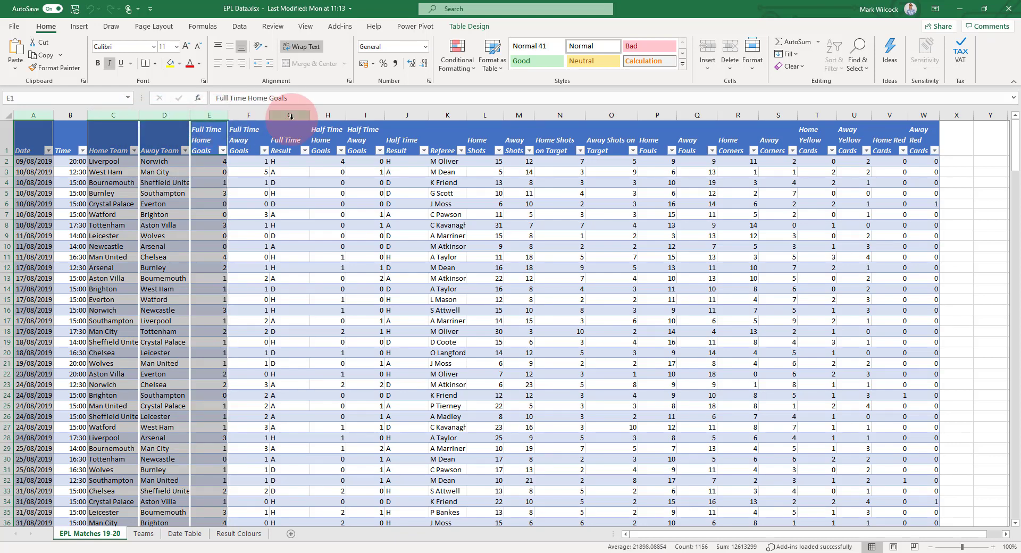
{"action": "left_click", "coordinate": [253, 116], "text": "ctrl"}
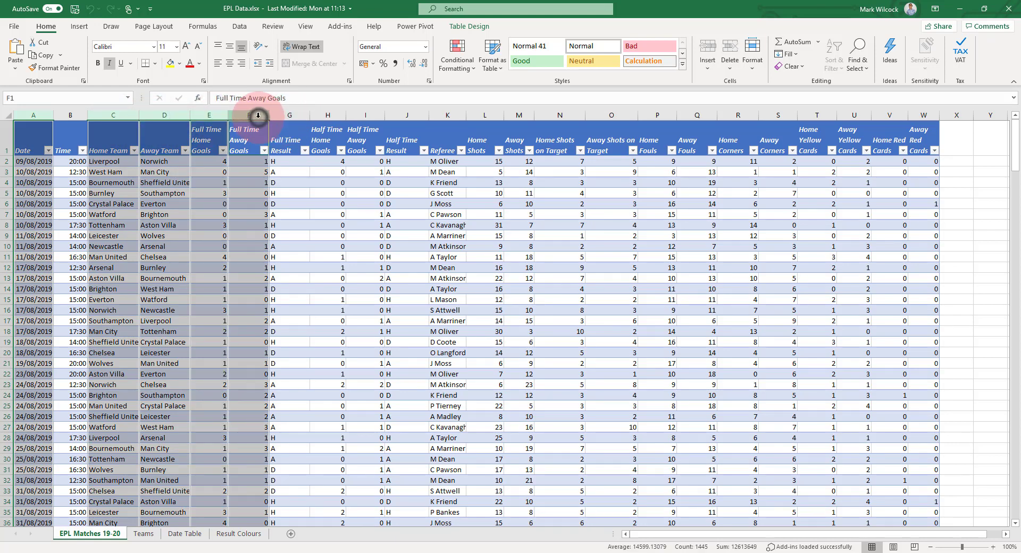
{"action": "left_click", "coordinate": [289, 115], "text": "ctrl"}
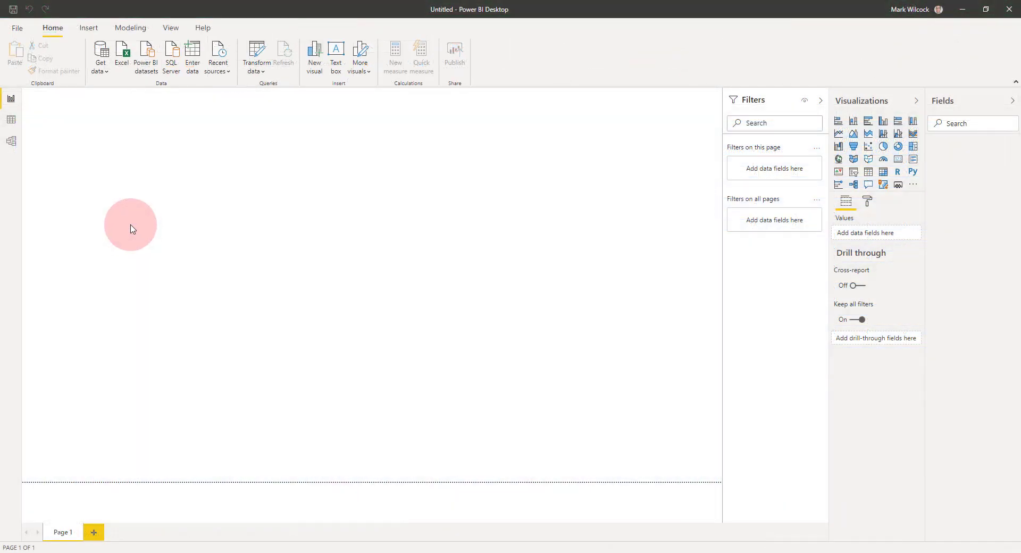
In the blank Power BI Desktop report, bring the Match and ResultColour tables from EPL Data.xlsx into Power Query Editor for transformation
{"action": "left_click", "coordinate": [123, 53]}
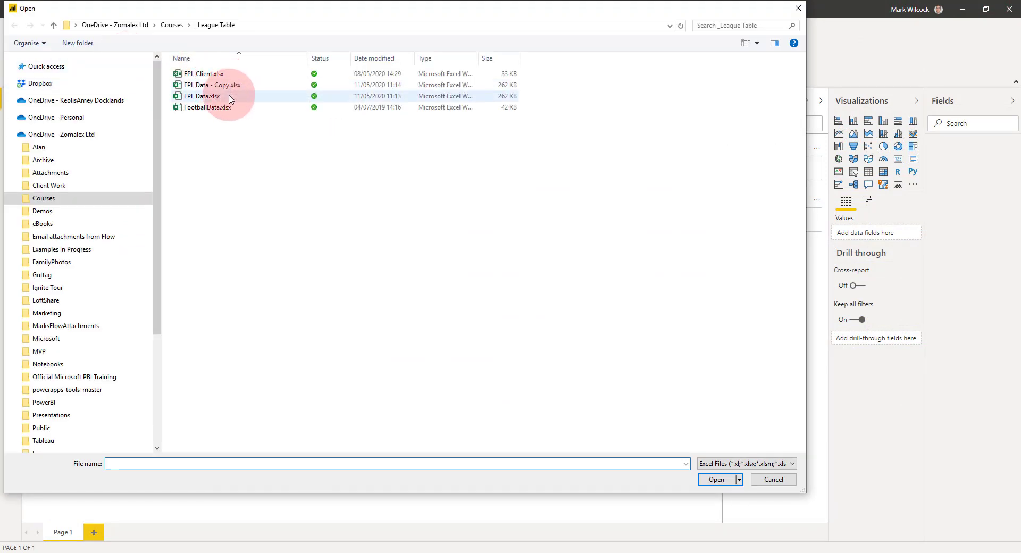
{"action": "left_click", "coordinate": [229, 96]}
{"action": "left_click", "coordinate": [713, 480]}
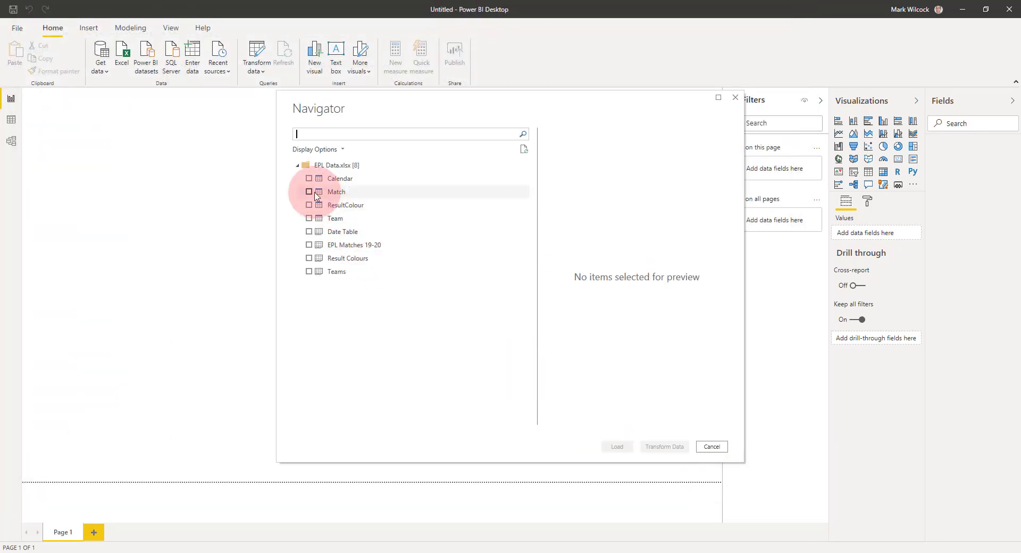
{"action": "left_click", "coordinate": [310, 192]}
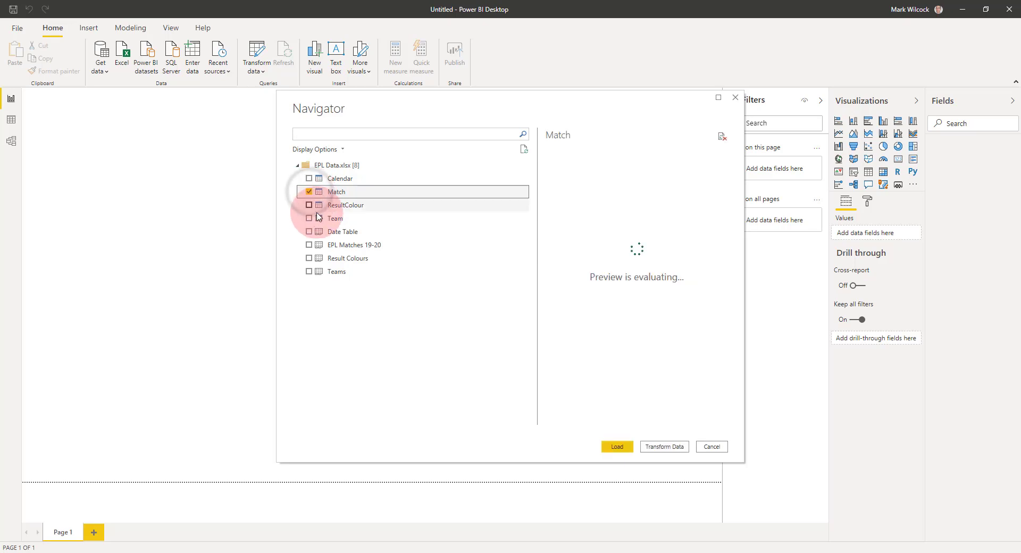
{"action": "left_click", "coordinate": [309, 206]}
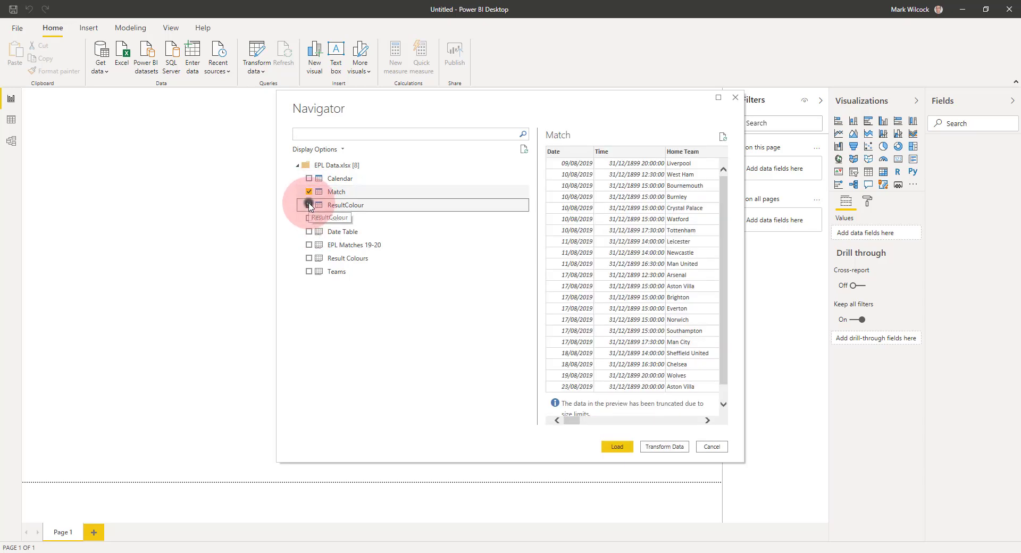
{"action": "left_click", "coordinate": [660, 446]}
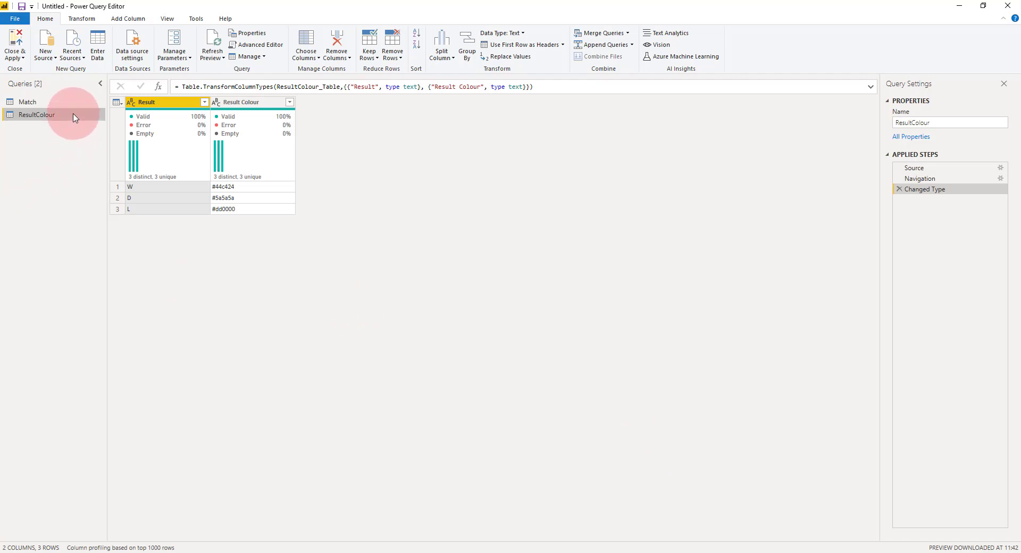
Disable loading of the ResultColour query into the report
{"action": "right_click", "coordinate": [75, 118]}
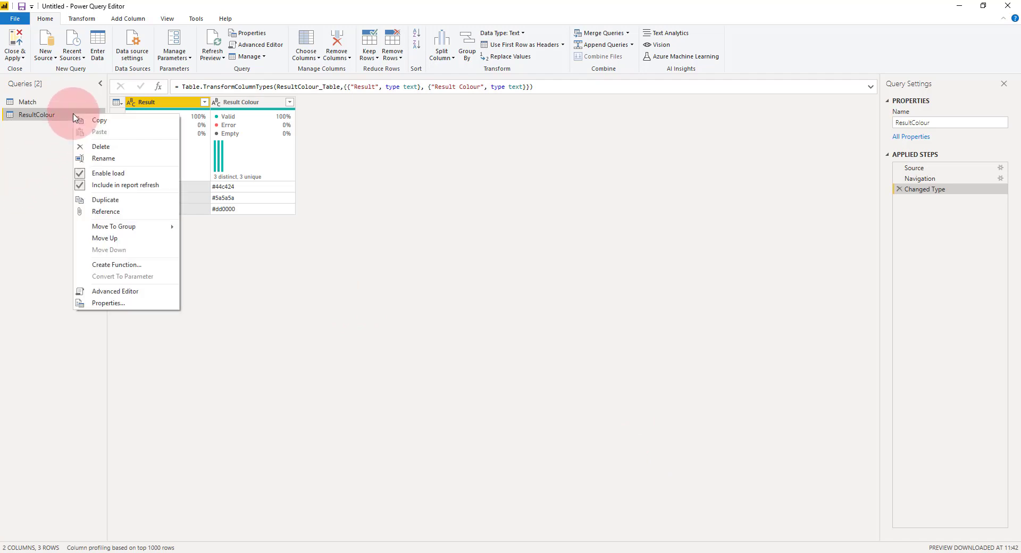
{"action": "left_click", "coordinate": [80, 173]}
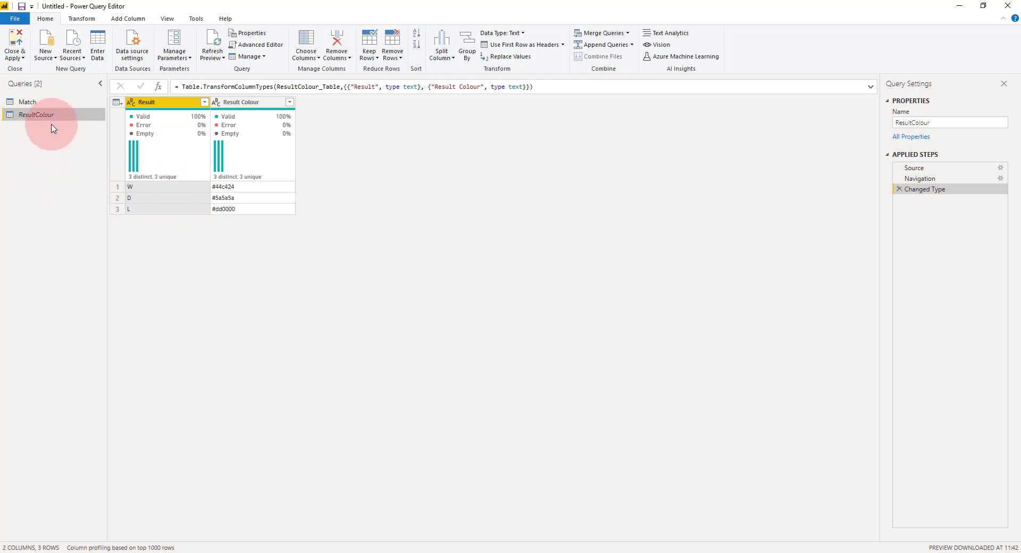
Keep only Date, Home Team, Away Team, Full Time Home Goals, Full Time Away Goals and Full Time Result in the Match query
{"action": "left_click", "coordinate": [39, 107]}
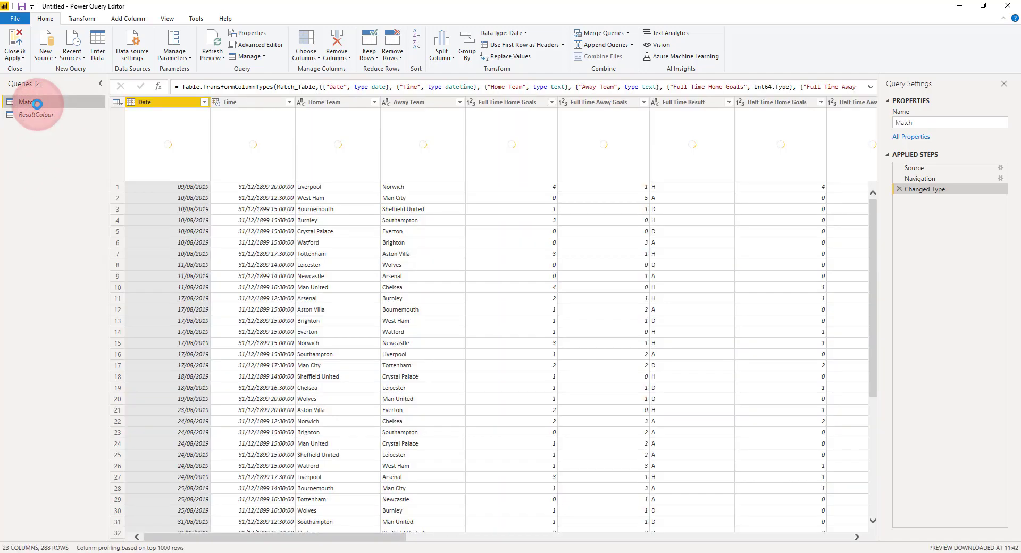
{"action": "left_click", "coordinate": [307, 55]}
{"action": "left_click", "coordinate": [306, 71]}
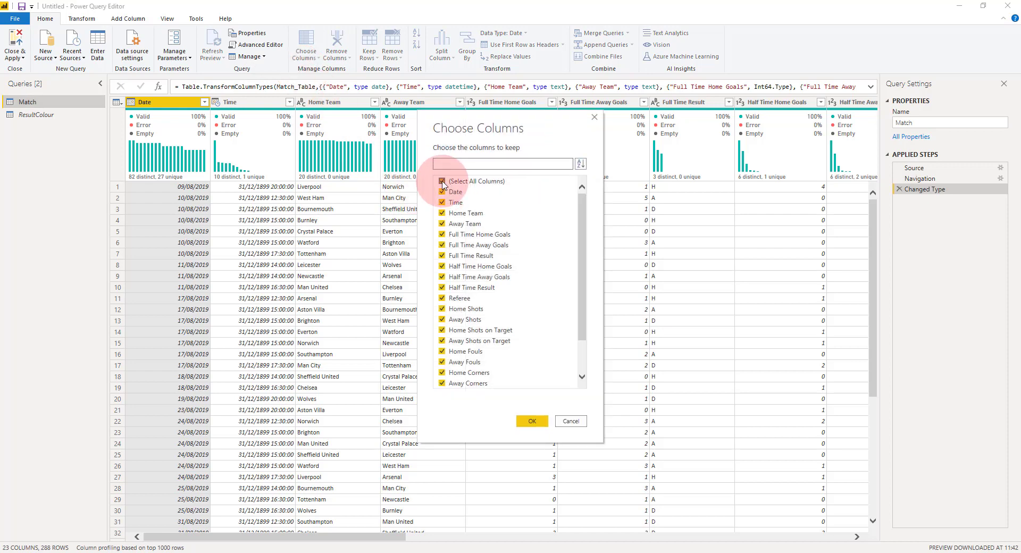
{"action": "left_click", "coordinate": [442, 182]}
{"action": "left_click", "coordinate": [442, 192]}
{"action": "left_click", "coordinate": [442, 213]}
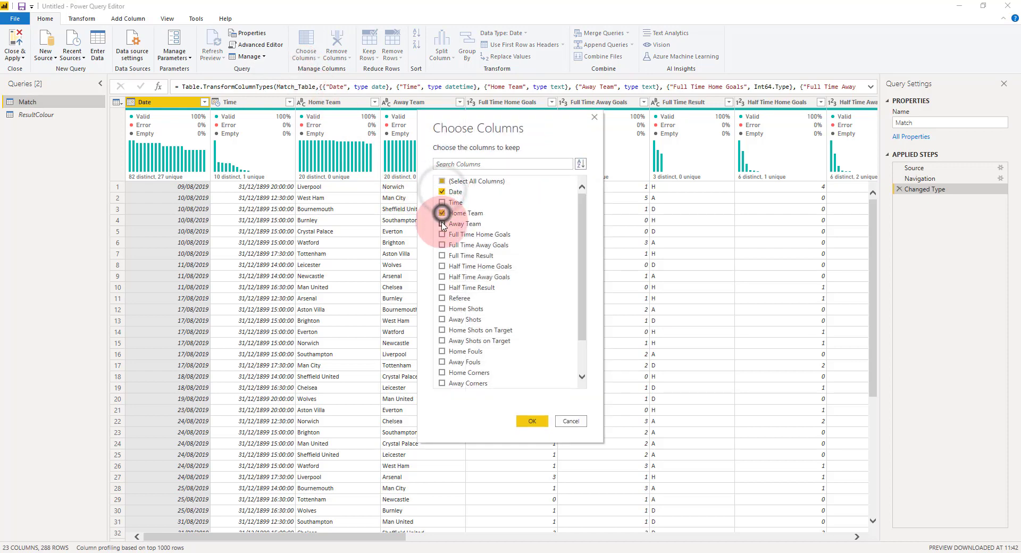
{"action": "left_click", "coordinate": [442, 224]}
{"action": "left_click", "coordinate": [443, 235]}
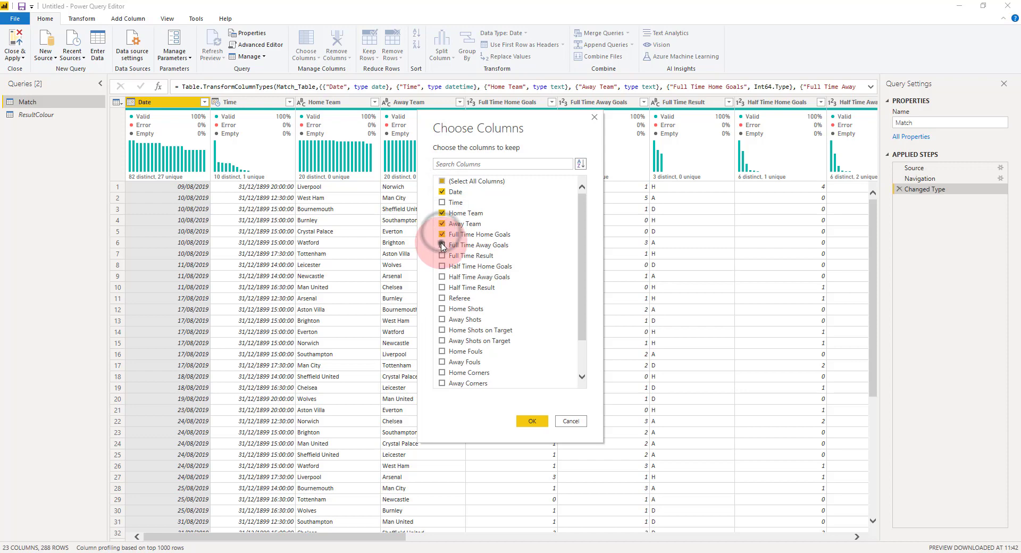
{"action": "left_click", "coordinate": [442, 245]}
{"action": "left_click", "coordinate": [442, 256]}
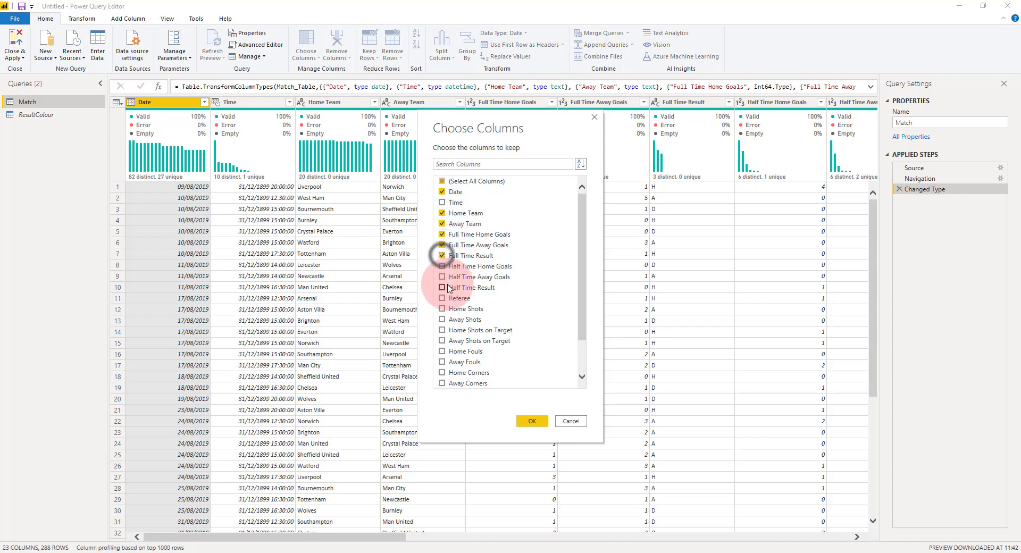
{"action": "left_click", "coordinate": [531, 421]}
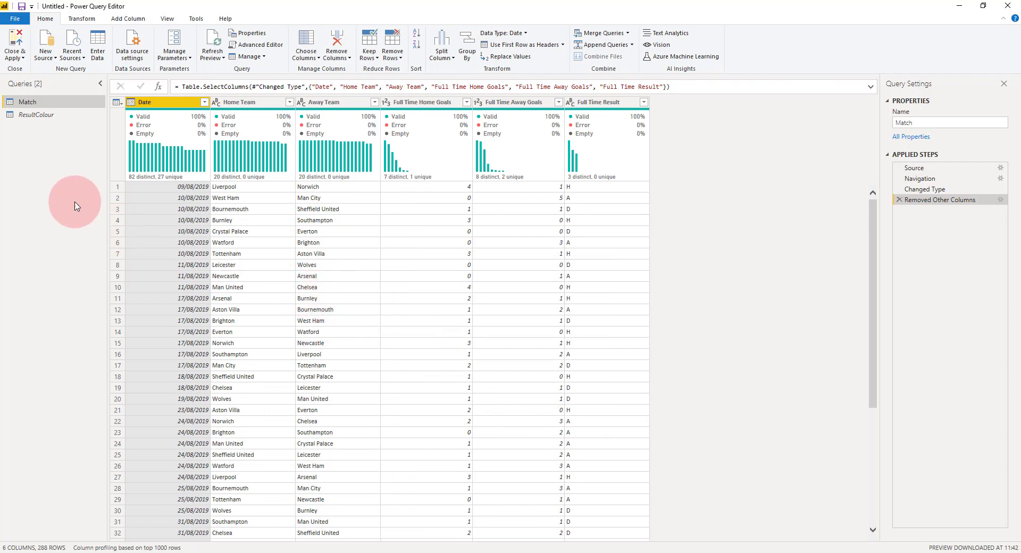
Create a query that references the Match query and name it Home Stats
{"action": "right_click", "coordinate": [65, 107]}
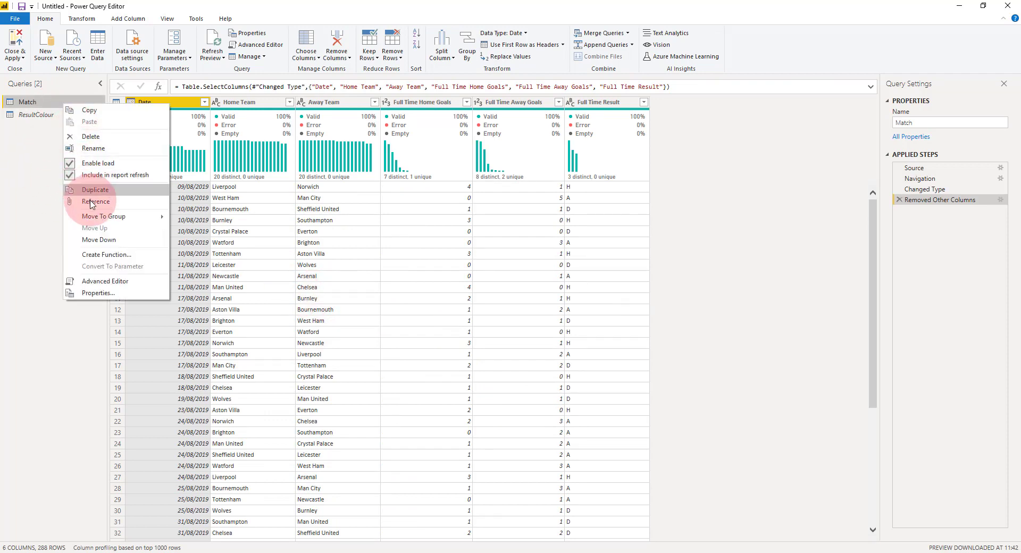
{"action": "left_click", "coordinate": [80, 202]}
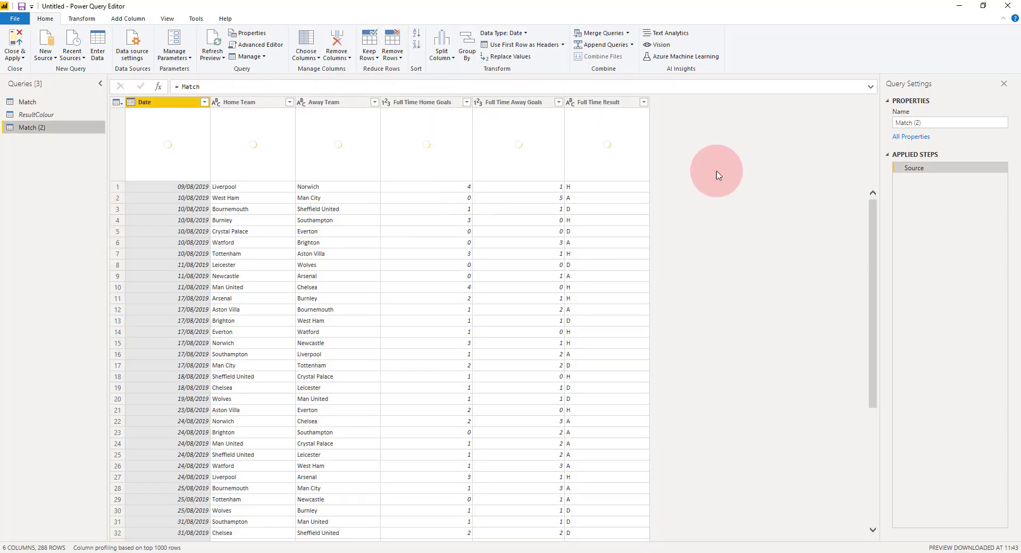
{"action": "left_click", "coordinate": [925, 122]}
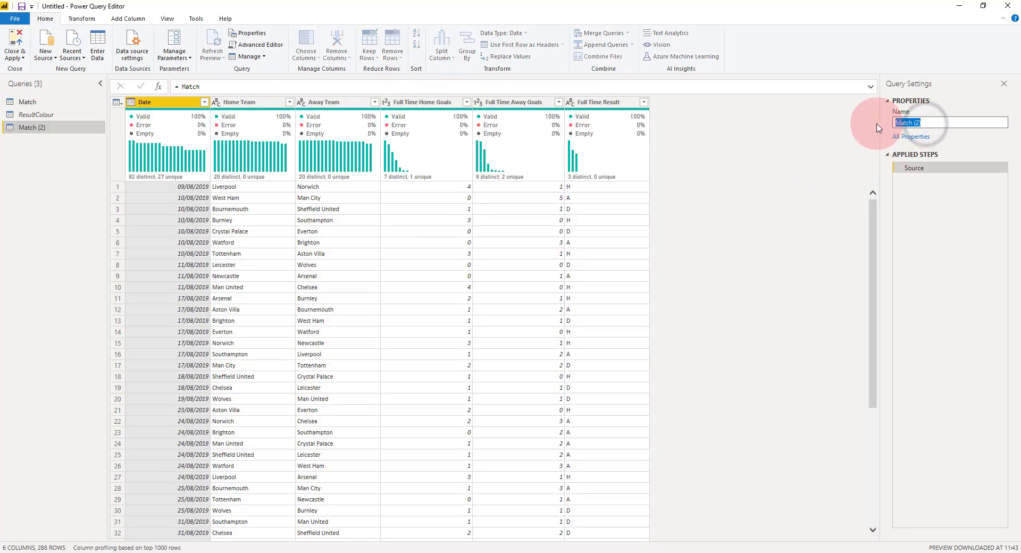
{"action": "type", "text": "Home Stats"}
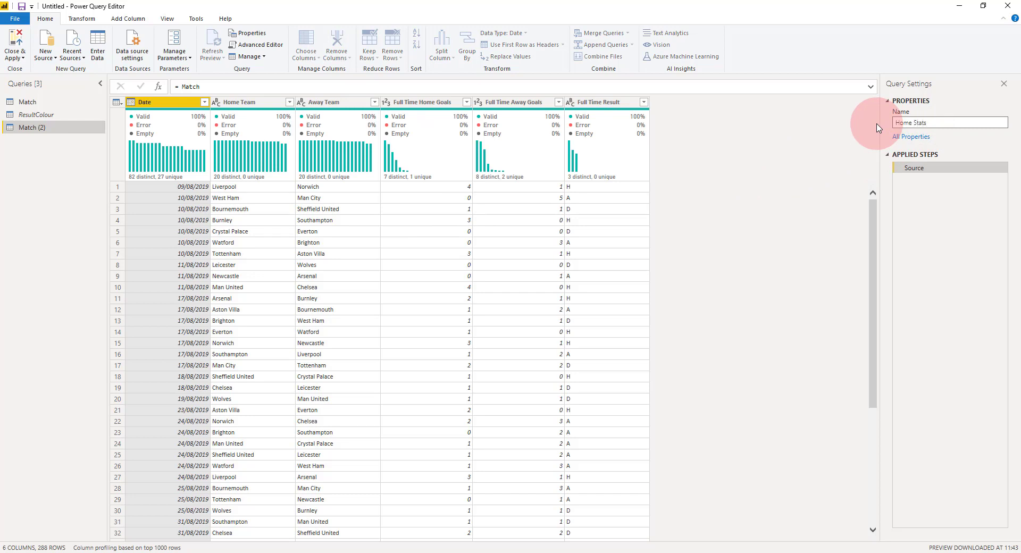
{"action": "left_click", "coordinate": [13, 181]}
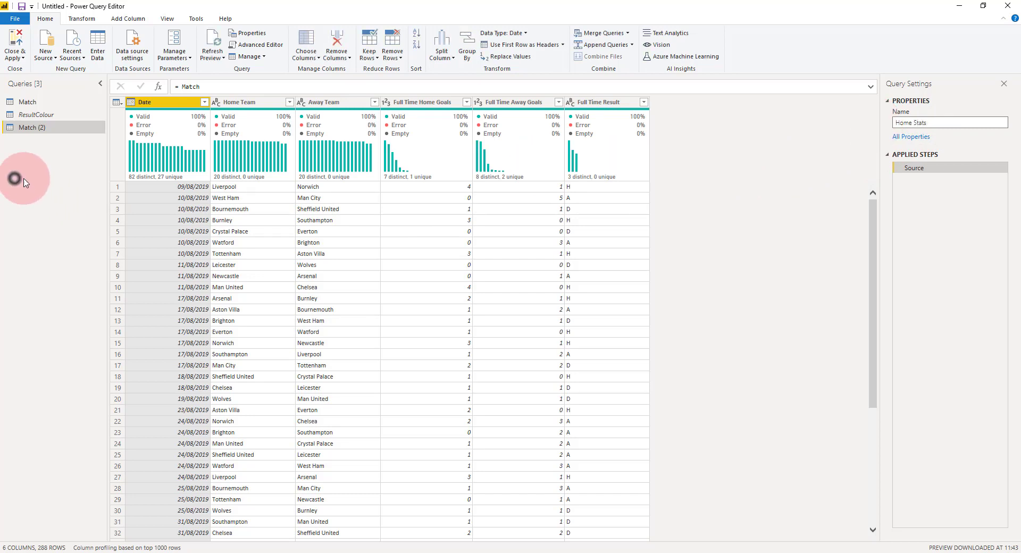
Create another query that references the Match query and name it Away Stats
{"action": "left_click", "coordinate": [40, 104]}
{"action": "right_click", "coordinate": [41, 106]}
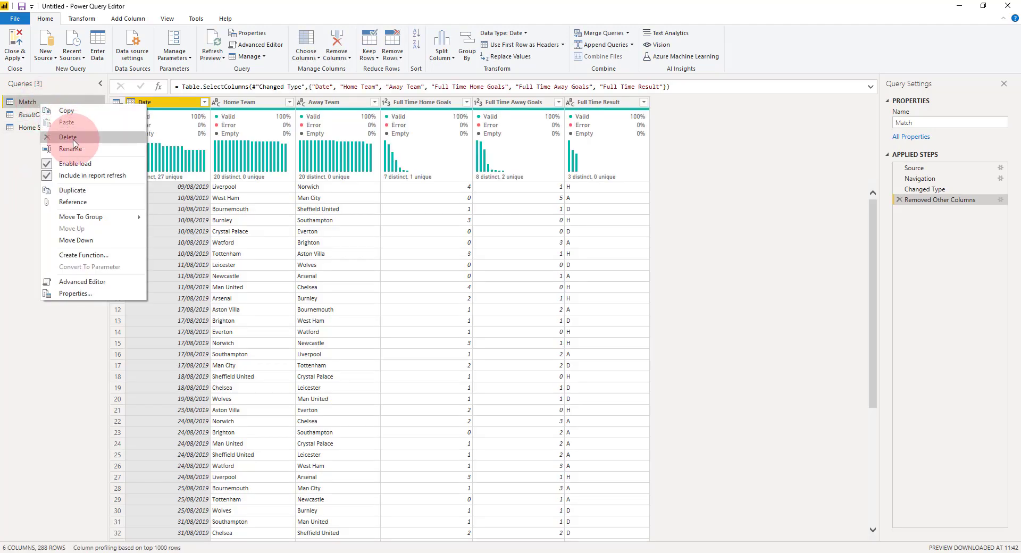
{"action": "left_click", "coordinate": [81, 203]}
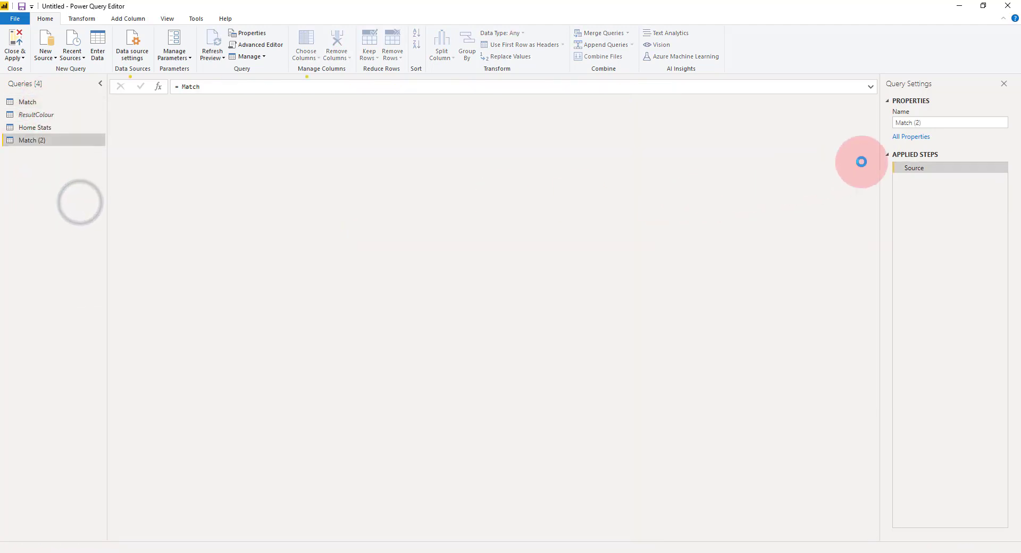
{"action": "left_click_drag", "start_coordinate": [939, 122], "coordinate": [877, 126]}
{"action": "type", "text": "Away Stats"}
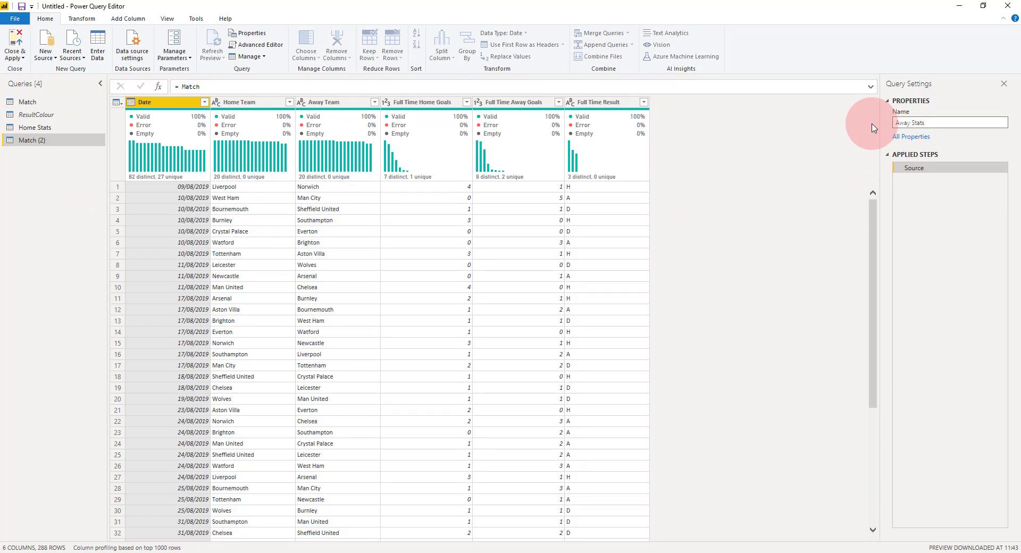
{"action": "key", "text": "Return"}
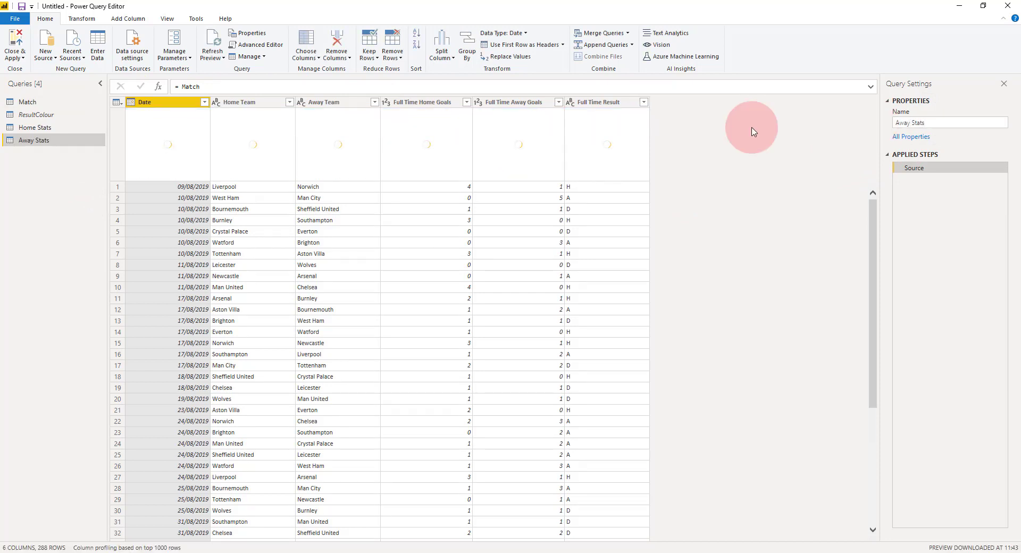
In the Home Stats query, rename the Home Team column to Team and the Away Team column to Opposing Team
{"action": "left_click", "coordinate": [56, 128]}
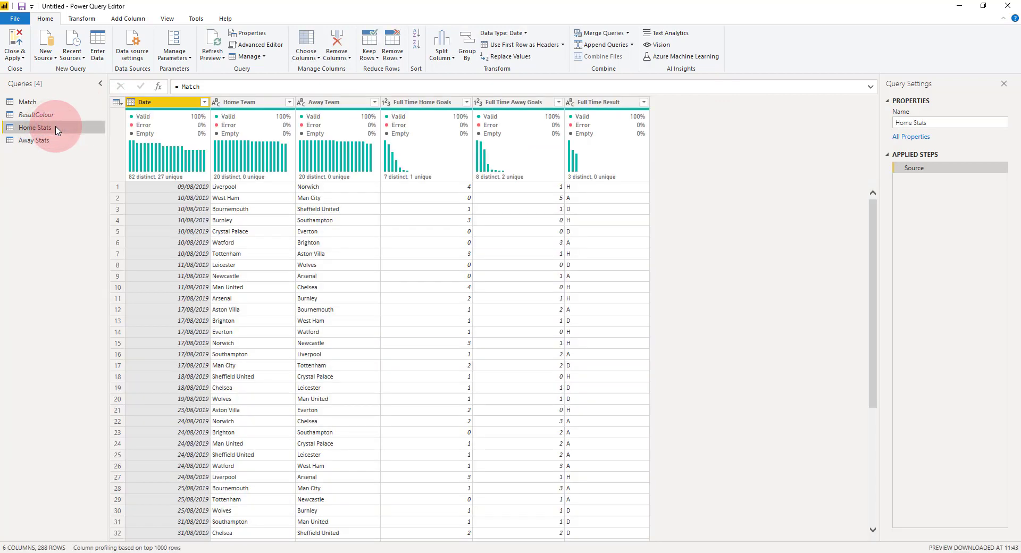
{"action": "left_click", "coordinate": [250, 104]}
{"action": "double_click", "coordinate": [244, 103]}
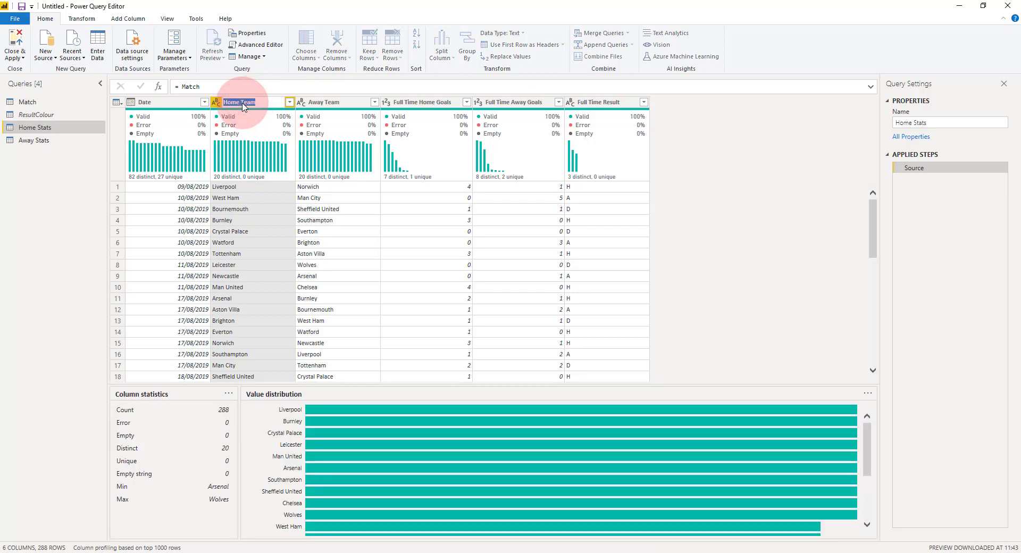
{"action": "left_click", "coordinate": [243, 102]}
{"action": "key", "text": "BackSpace"}
{"action": "left_click", "coordinate": [329, 106]}
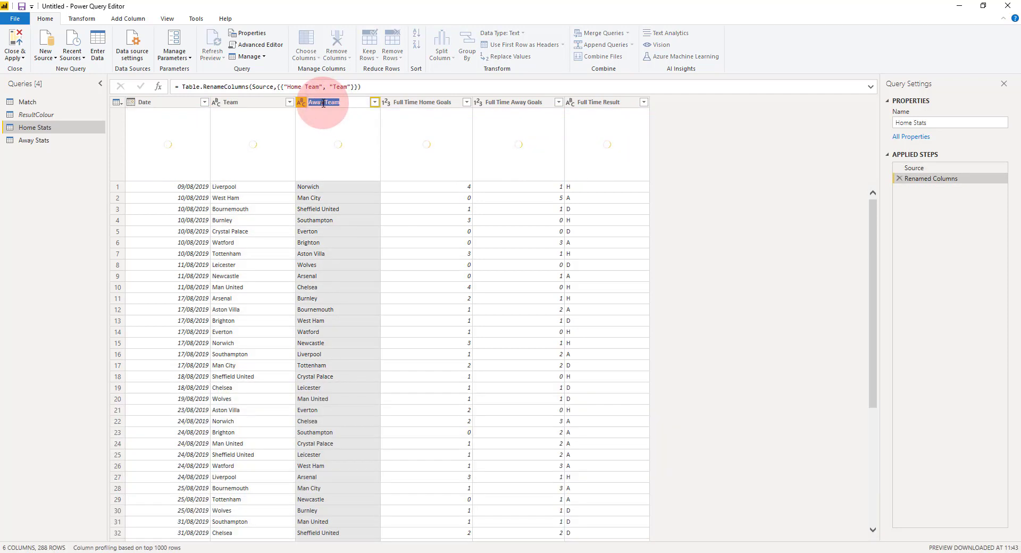
{"action": "double_click", "coordinate": [325, 104]}
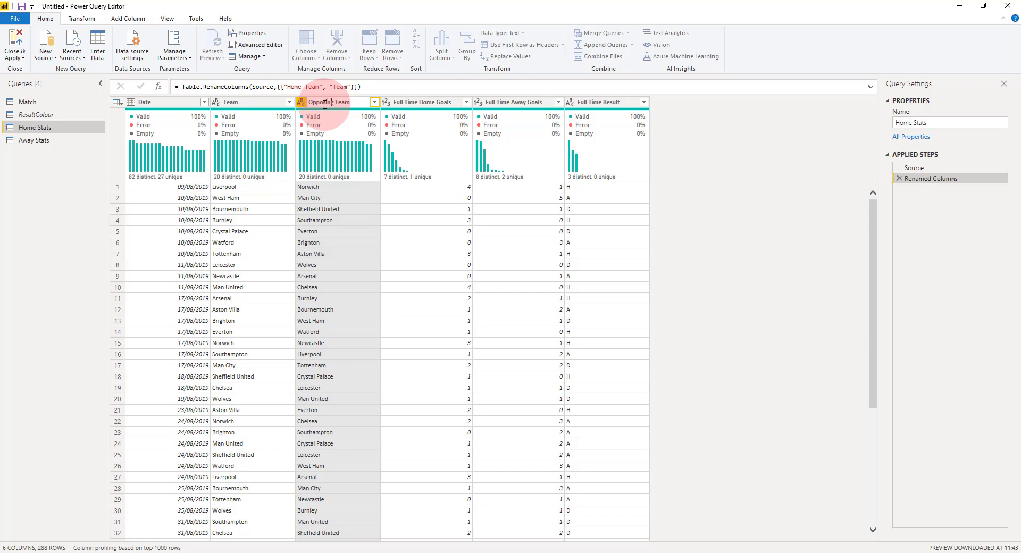
{"action": "type", "text": "Opposing"}
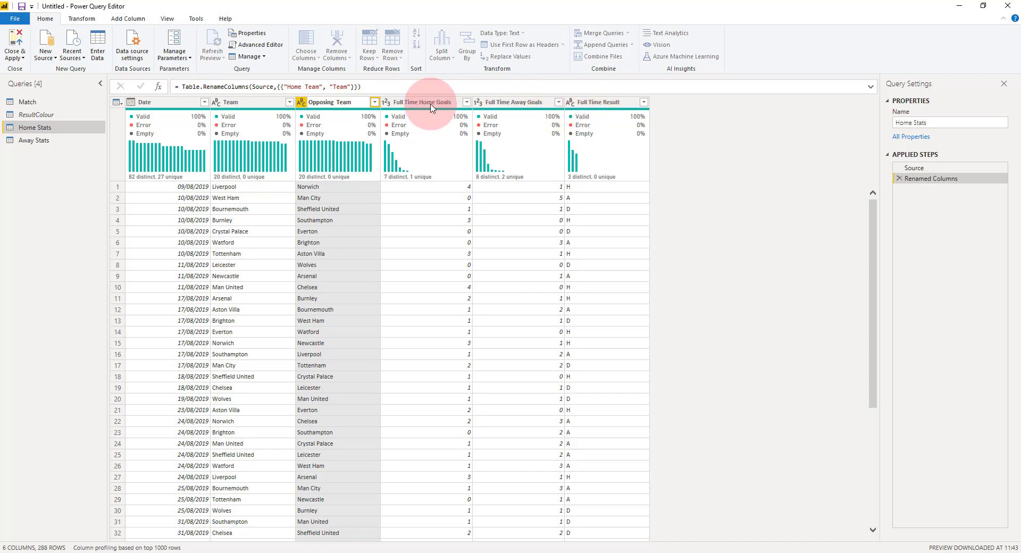
Rename the Full Time Result column of the Home Stats query to Result
{"action": "left_click", "coordinate": [607, 105]}
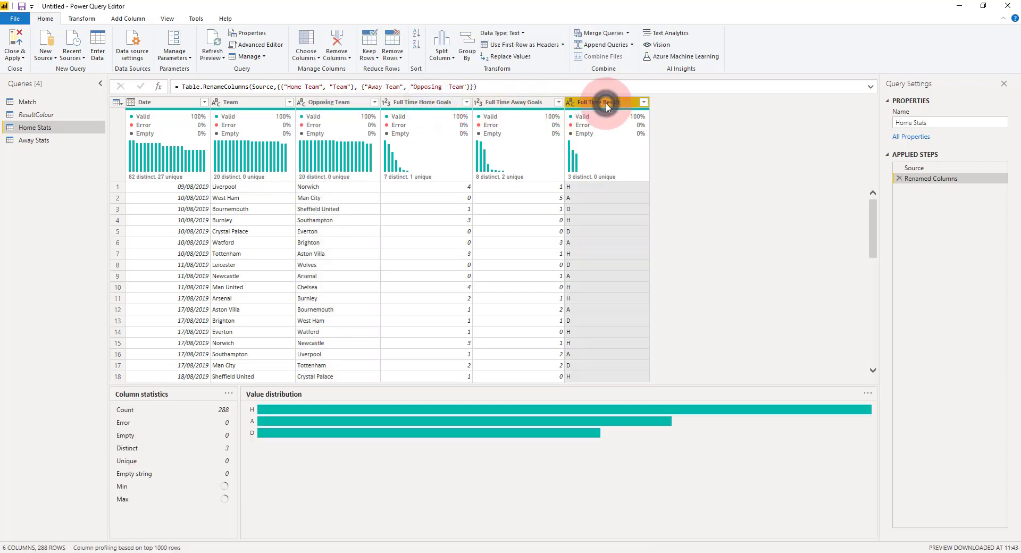
{"action": "double_click", "coordinate": [606, 103]}
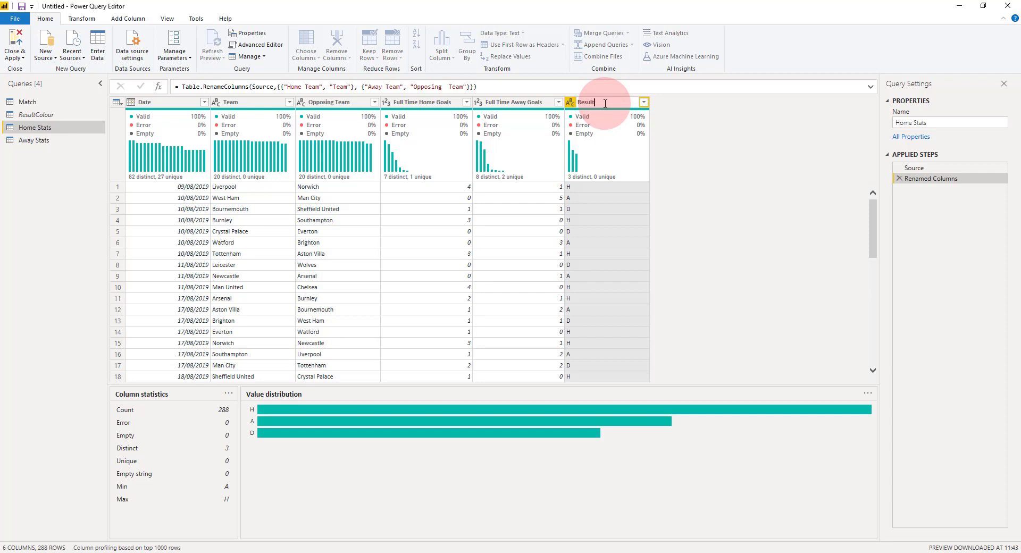
{"action": "key", "text": "Return"}
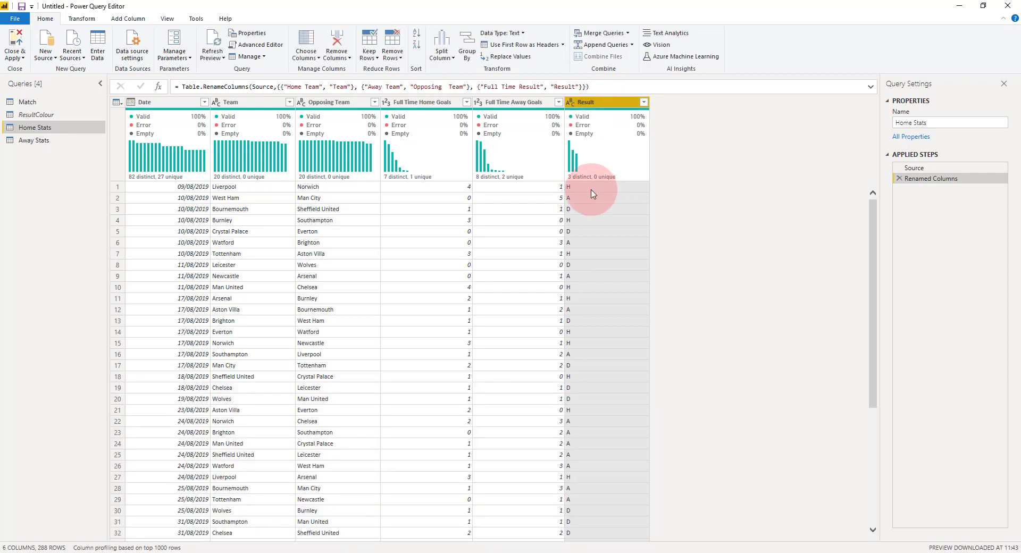
Replace the value H with W in the Result column of Home Stats
{"action": "left_click", "coordinate": [591, 190]}
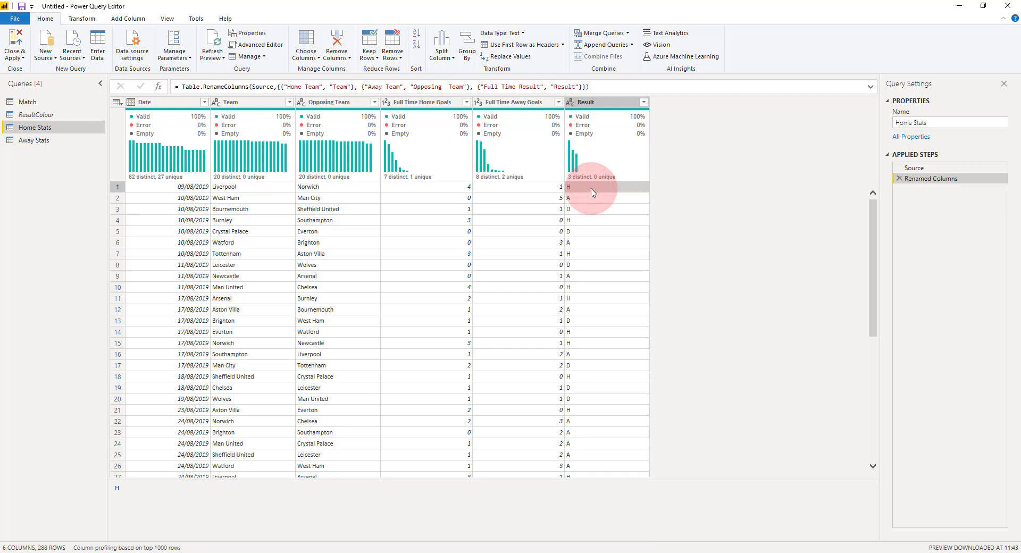
{"action": "right_click", "coordinate": [593, 193]}
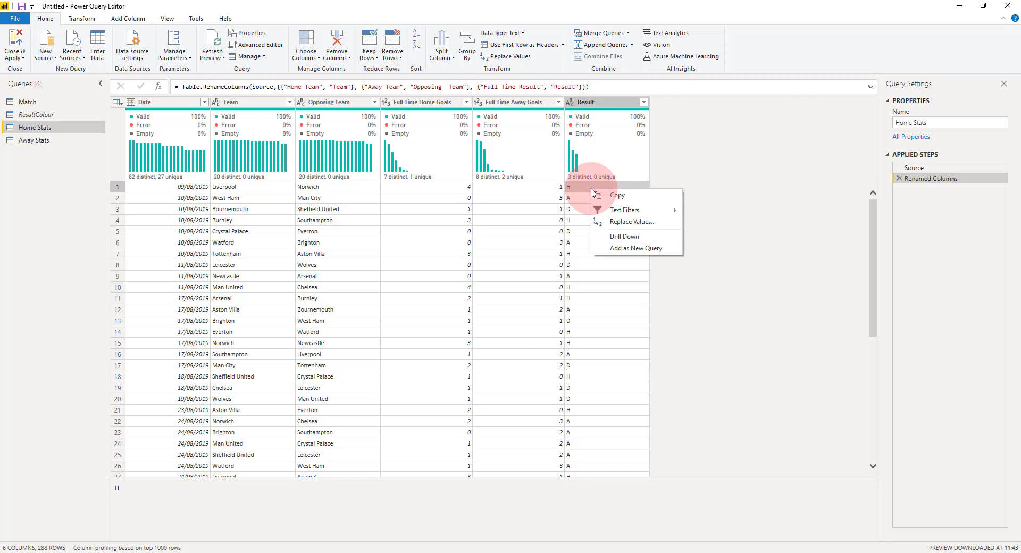
{"action": "left_click", "coordinate": [628, 222]}
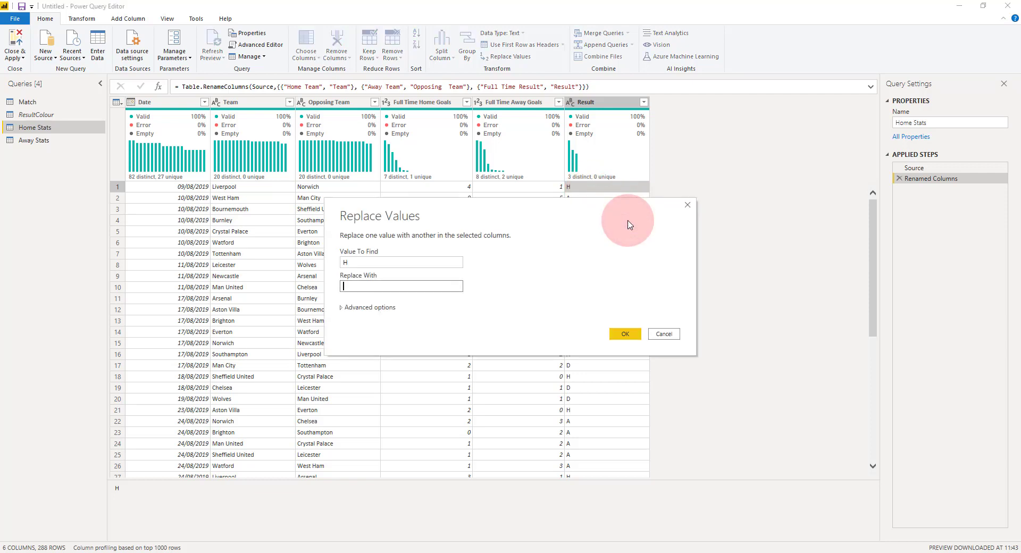
{"action": "type", "text": "W"}
{"action": "left_click", "coordinate": [627, 334]}
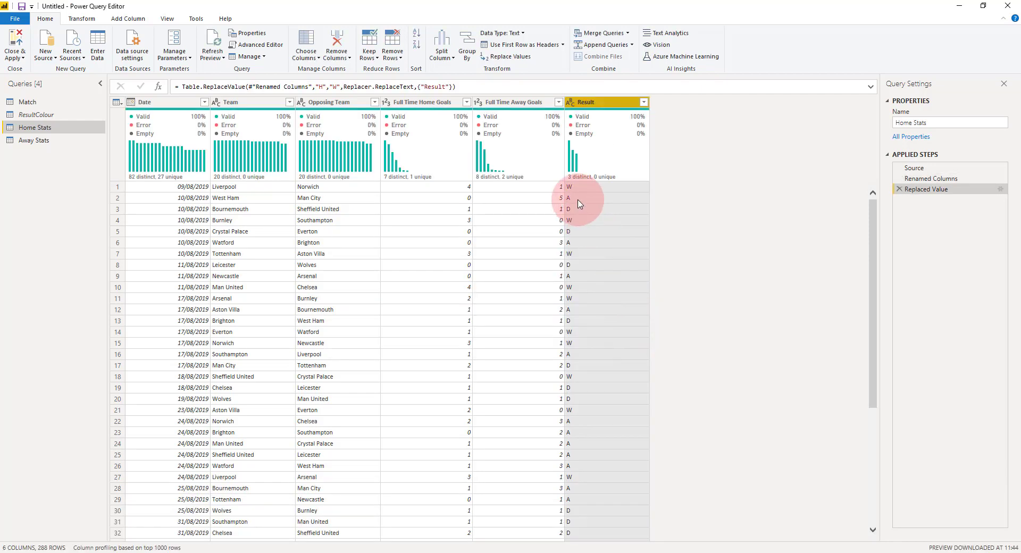
Replace the value A with L in the Result column of Home Stats
{"action": "left_click", "coordinate": [579, 201]}
{"action": "right_click", "coordinate": [579, 203]}
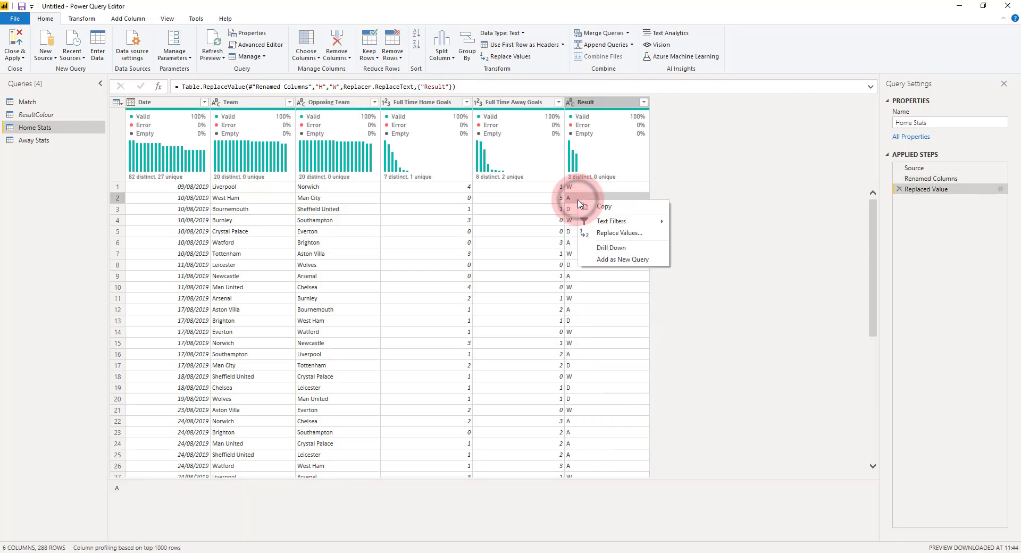
{"action": "left_click", "coordinate": [610, 233]}
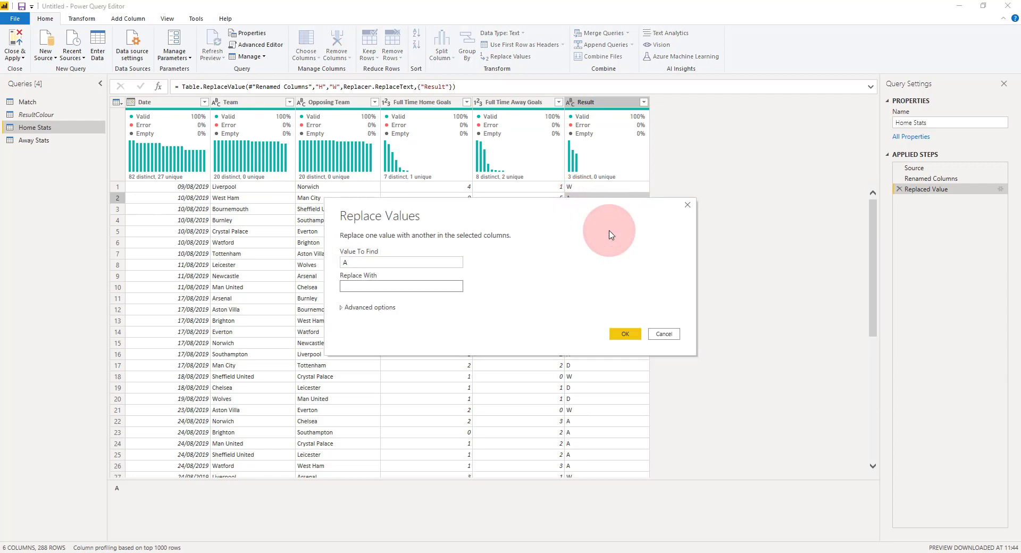
{"action": "type", "text": "L"}
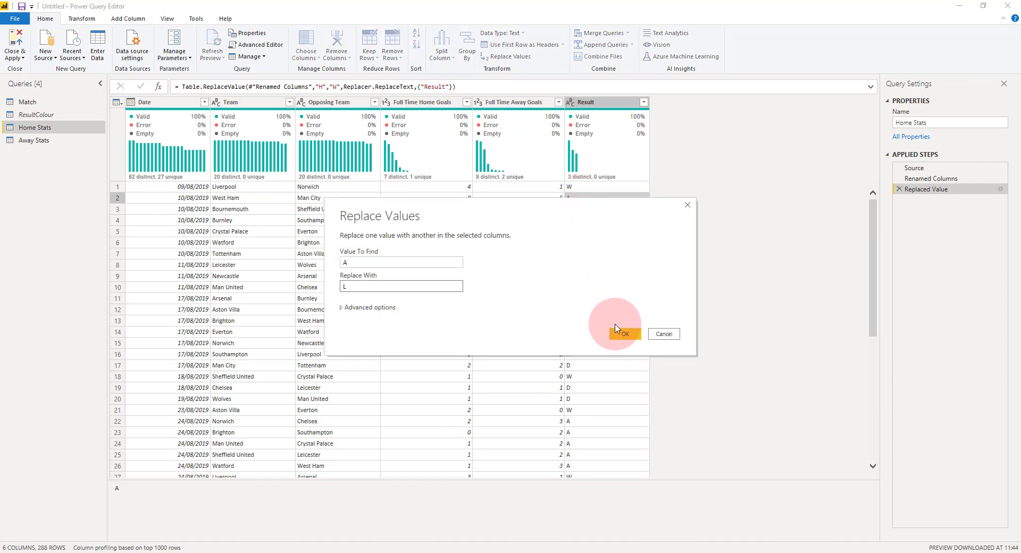
{"action": "left_click", "coordinate": [624, 335]}
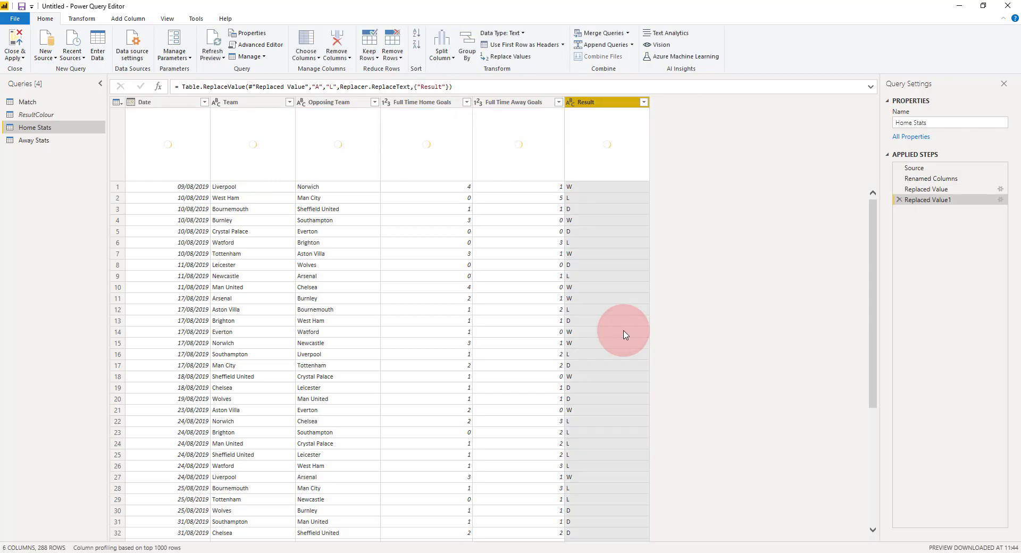
In Home Stats, rename Full Time Home Goals to GF and Full Time Away Goals to GA
{"action": "left_click", "coordinate": [426, 108]}
{"action": "double_click", "coordinate": [425, 108]}
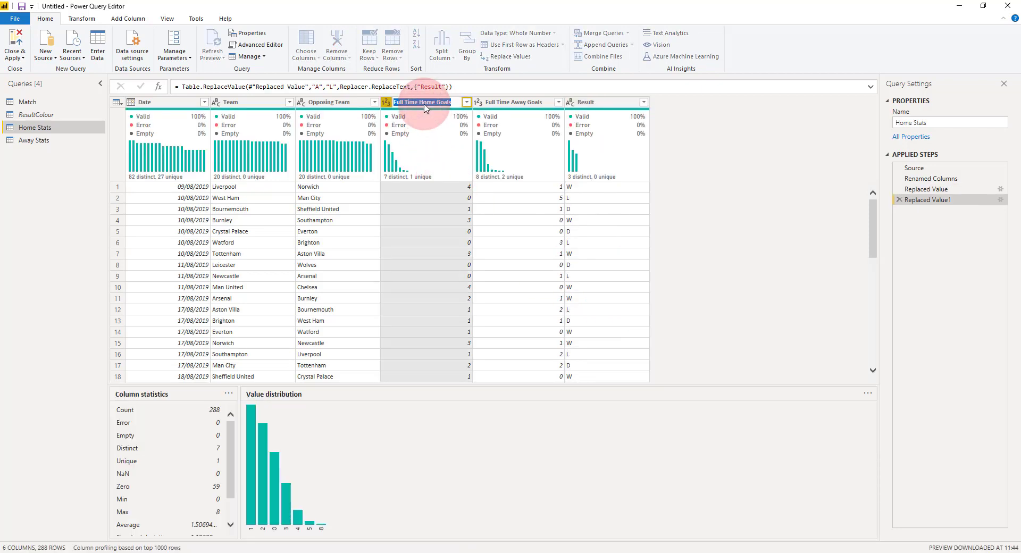
{"action": "type", "text": "GF"}
{"action": "left_click", "coordinate": [524, 106]}
{"action": "double_click", "coordinate": [524, 106]}
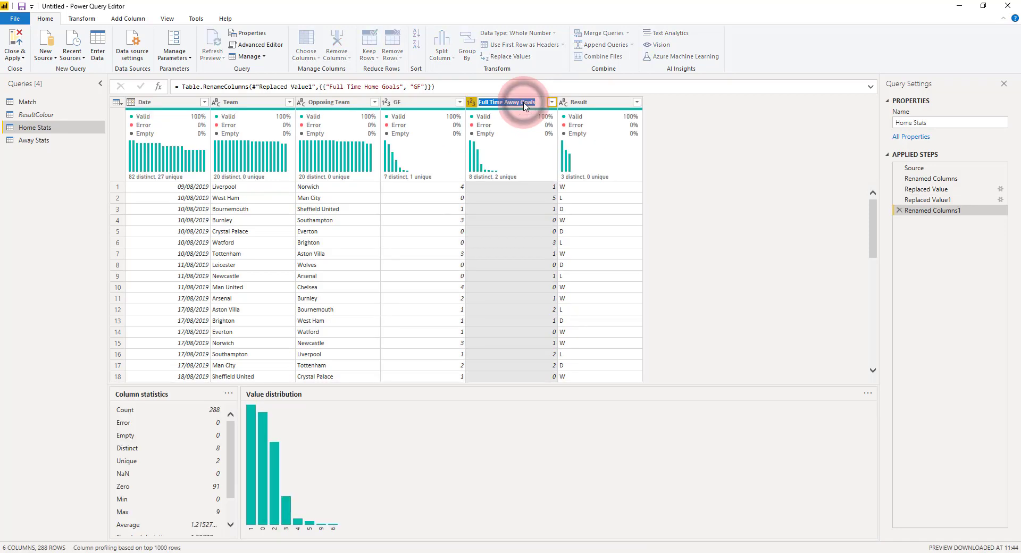
{"action": "type", "text": "G"}
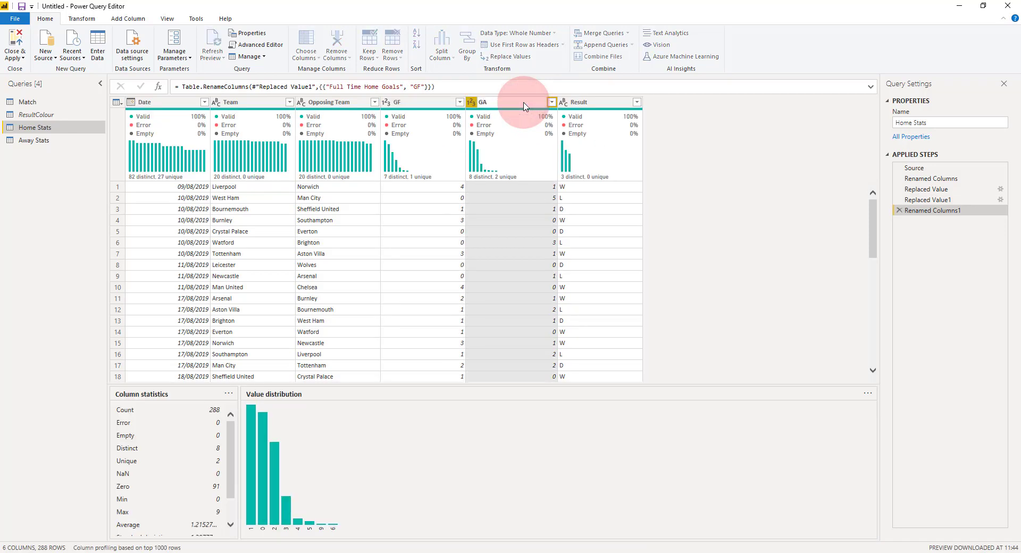
{"action": "type", "text": "A"}
{"action": "key", "text": "Return"}
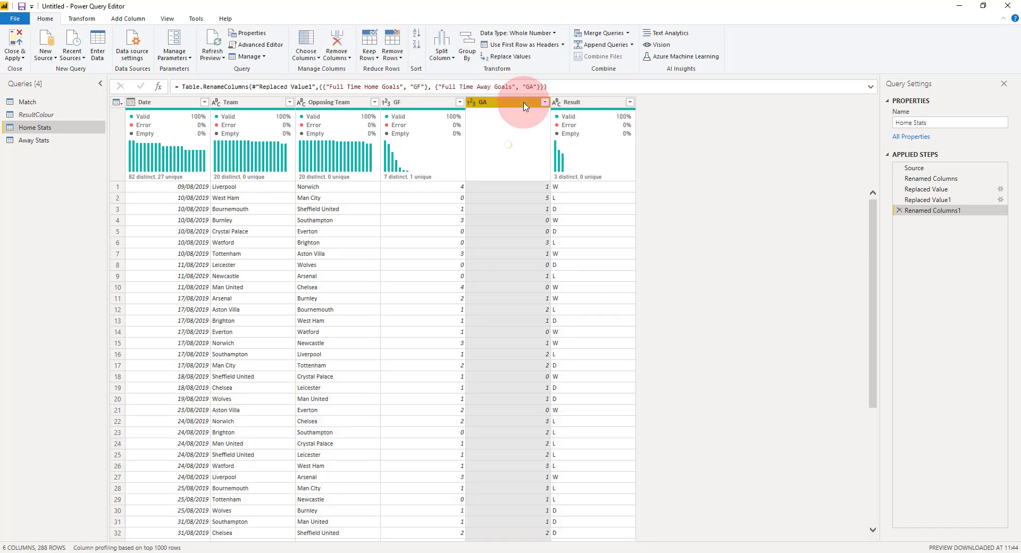
In the Away Stats query, rename the Away Team column to Team
{"action": "left_click", "coordinate": [39, 141]}
{"action": "right_click", "coordinate": [38, 141]}
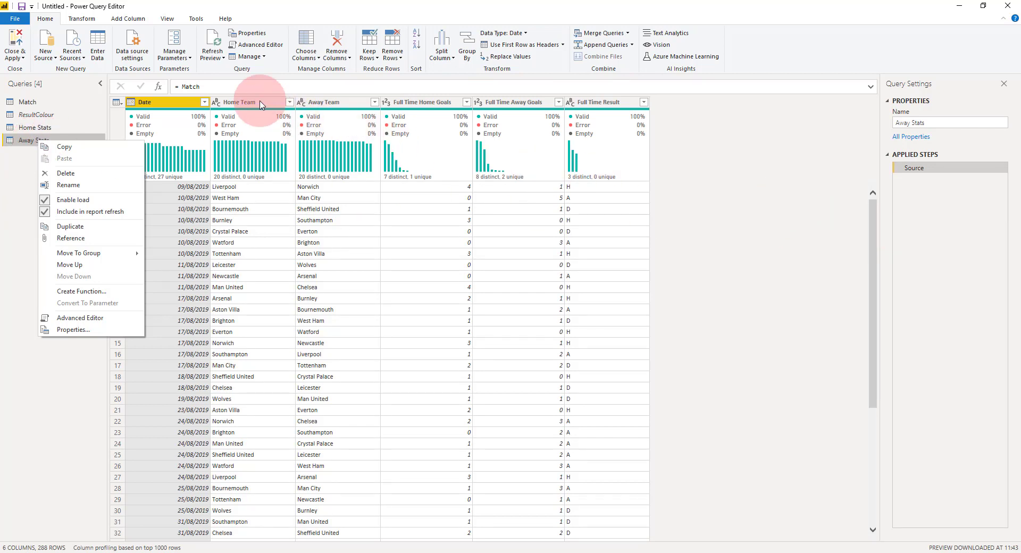
{"action": "left_click", "coordinate": [334, 108]}
{"action": "left_click", "coordinate": [329, 104]}
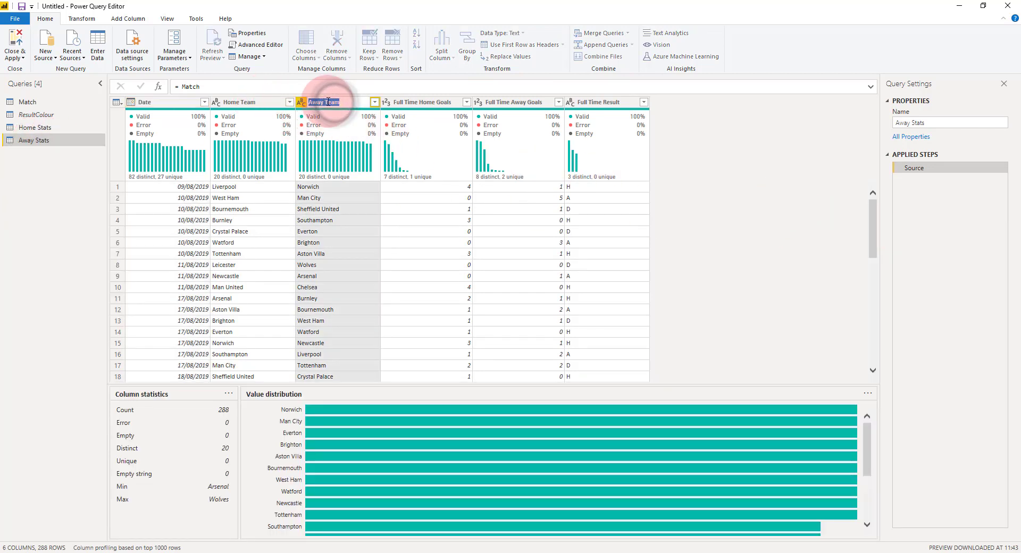
{"action": "double_click", "coordinate": [325, 102]}
{"action": "left_click", "coordinate": [342, 108]}
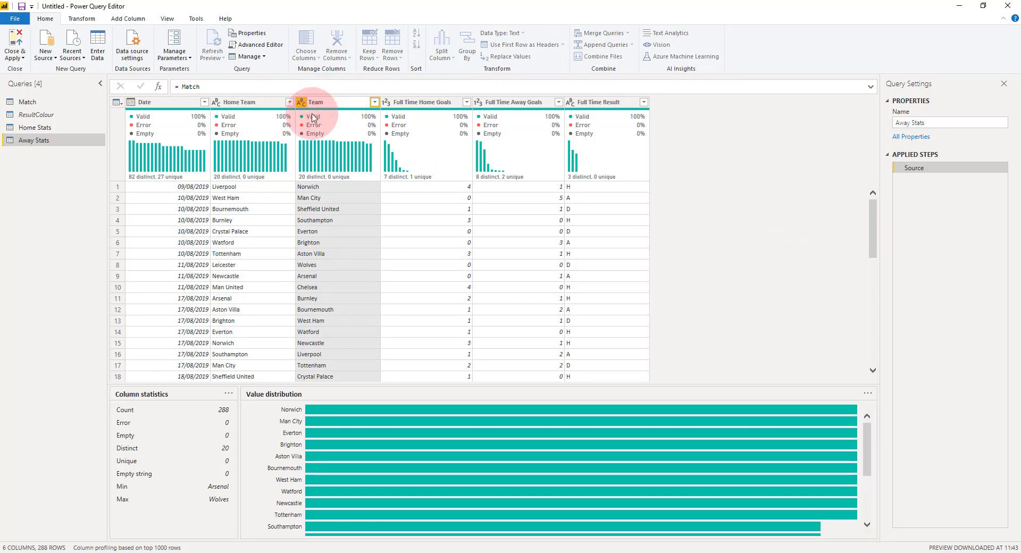
Rename the Home Team column of Away Stats to Opposing Team
{"action": "left_click", "coordinate": [251, 102]}
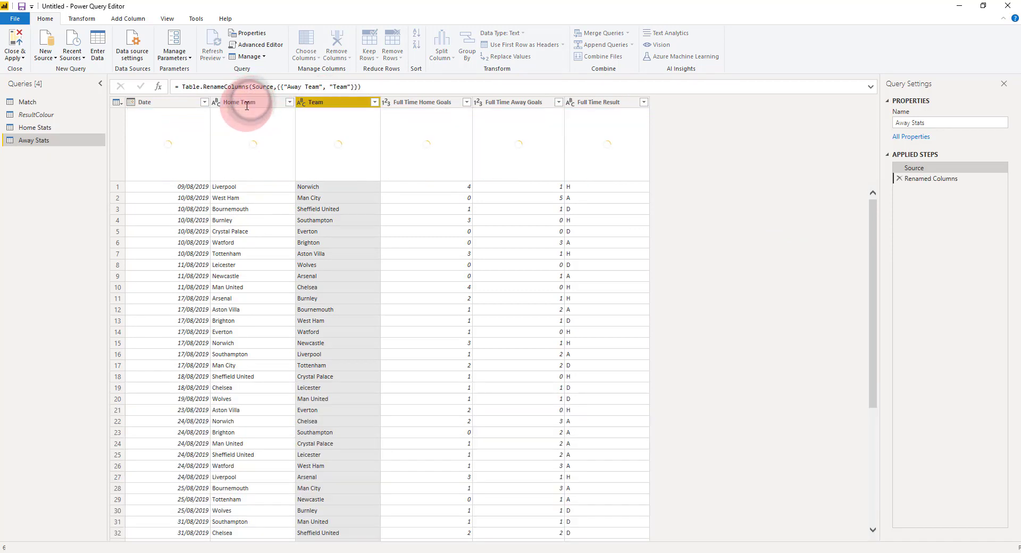
{"action": "double_click", "coordinate": [234, 102]}
{"action": "double_click", "coordinate": [232, 101]}
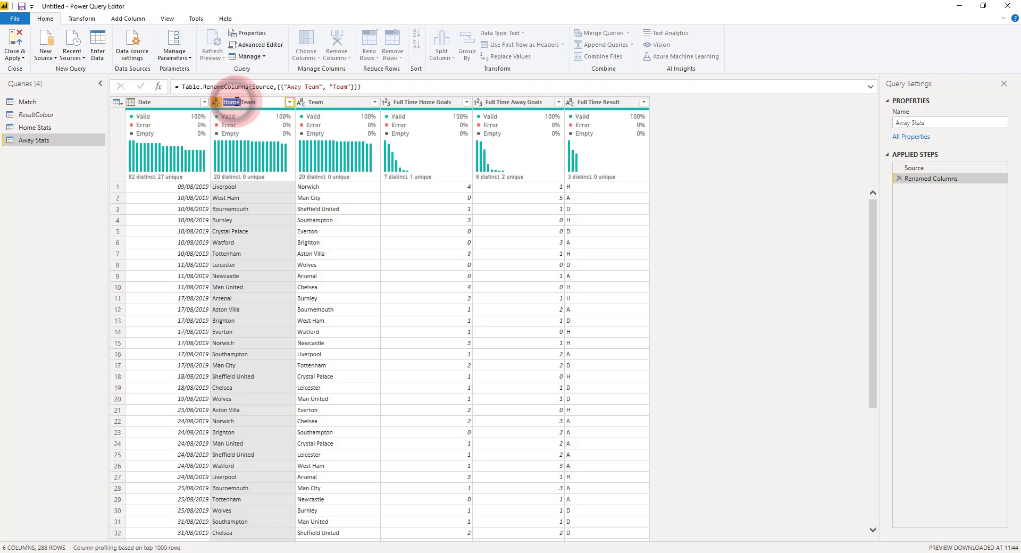
{"action": "type", "text": "Opposing"}
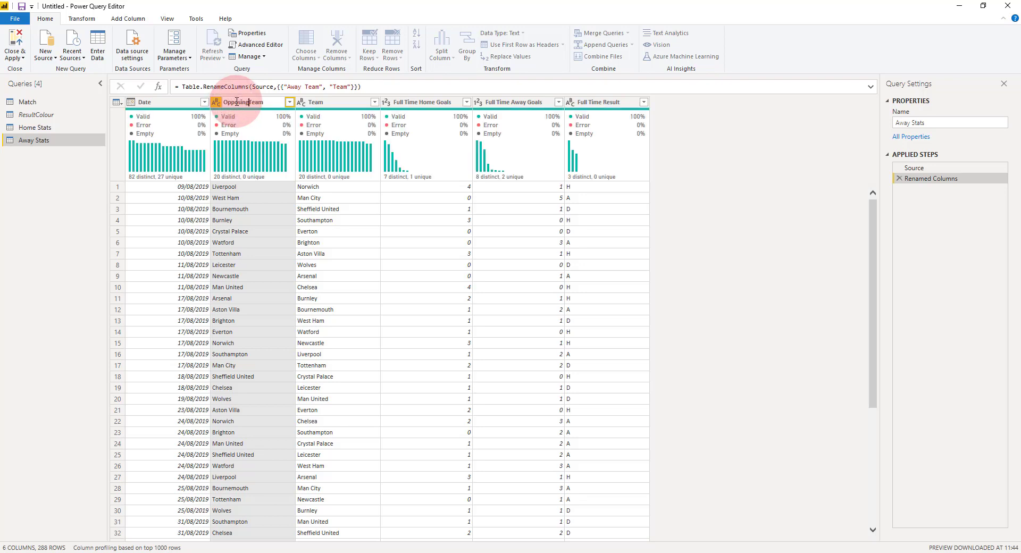
In Away Stats, rename Full Time Home Goals to GA and Full Time Away Goals to GF
{"action": "left_click", "coordinate": [424, 102]}
{"action": "double_click", "coordinate": [425, 104]}
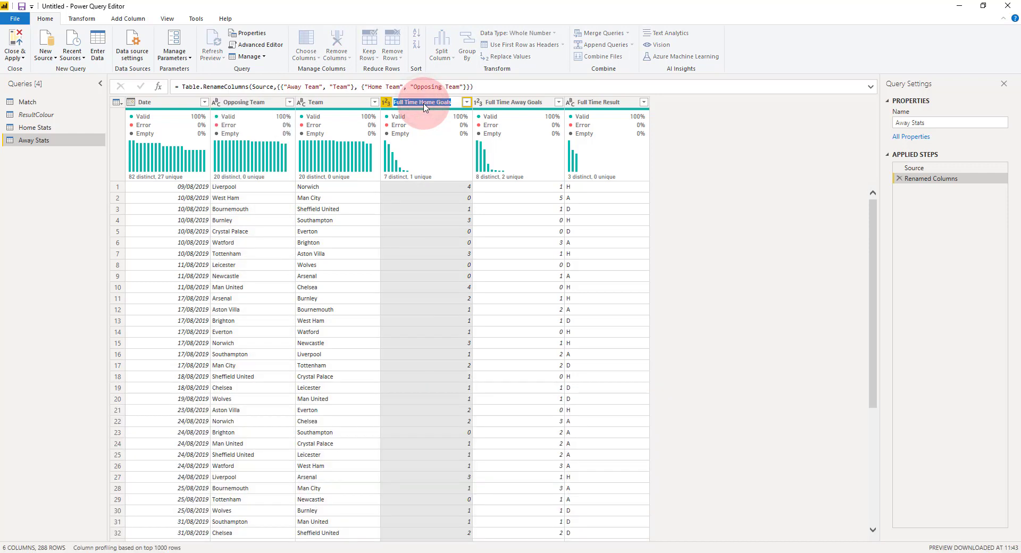
{"action": "type", "text": "GA"}
{"action": "key", "text": "Return"}
{"action": "left_click", "coordinate": [515, 102]}
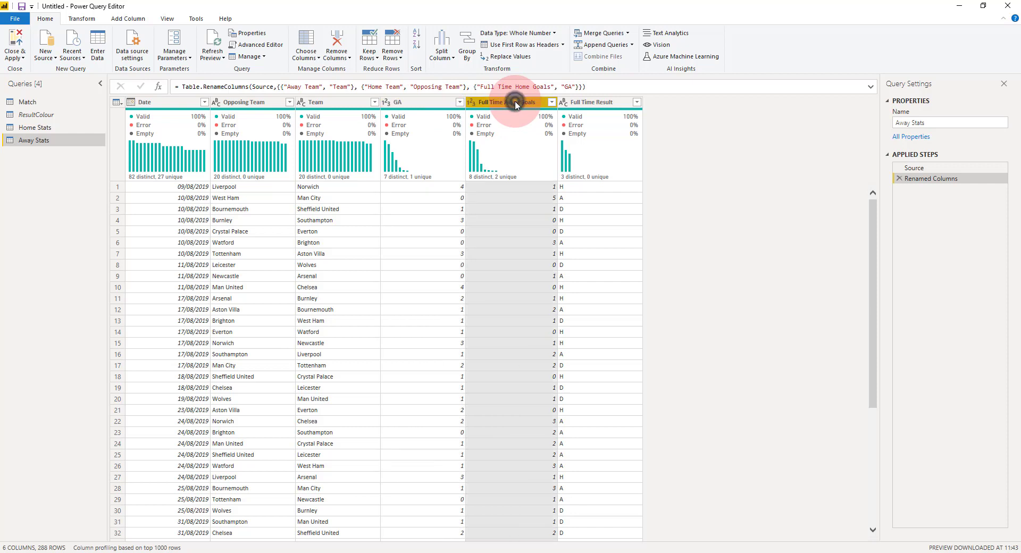
{"action": "double_click", "coordinate": [515, 102]}
{"action": "type", "text": "G"}
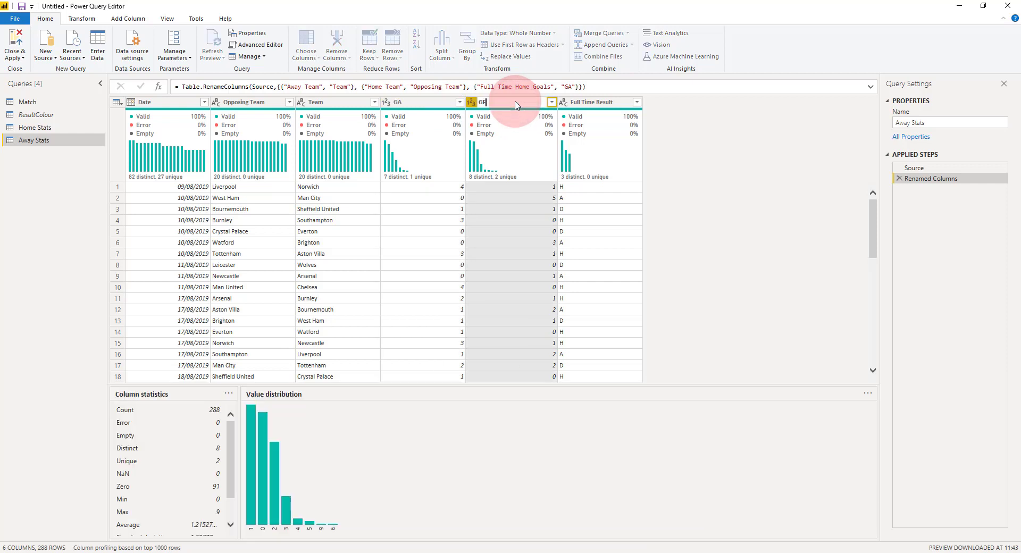
{"action": "type", "text": "F"}
{"action": "key", "text": "Return"}
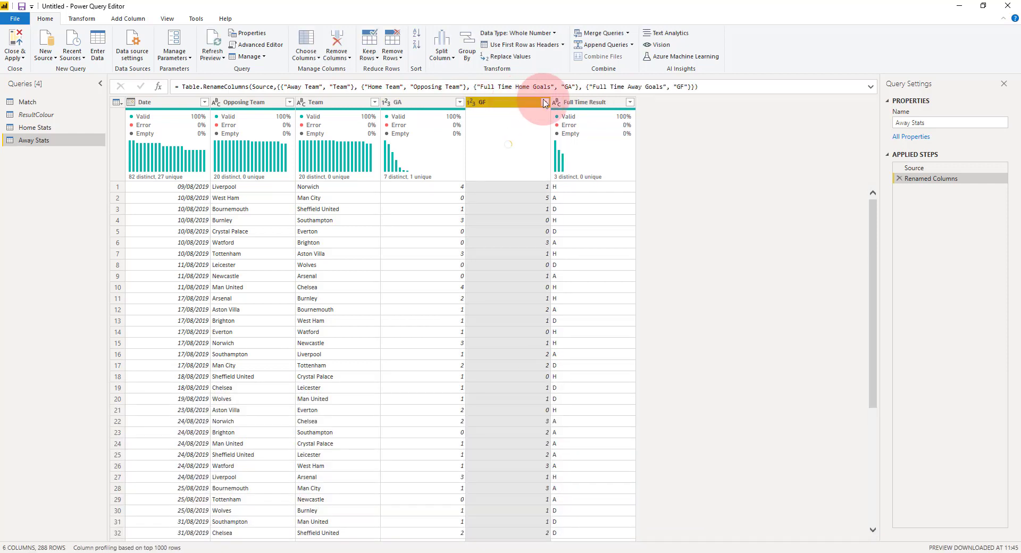
Rename the Full Time Result column of Away Stats to Result
{"action": "left_click", "coordinate": [581, 106]}
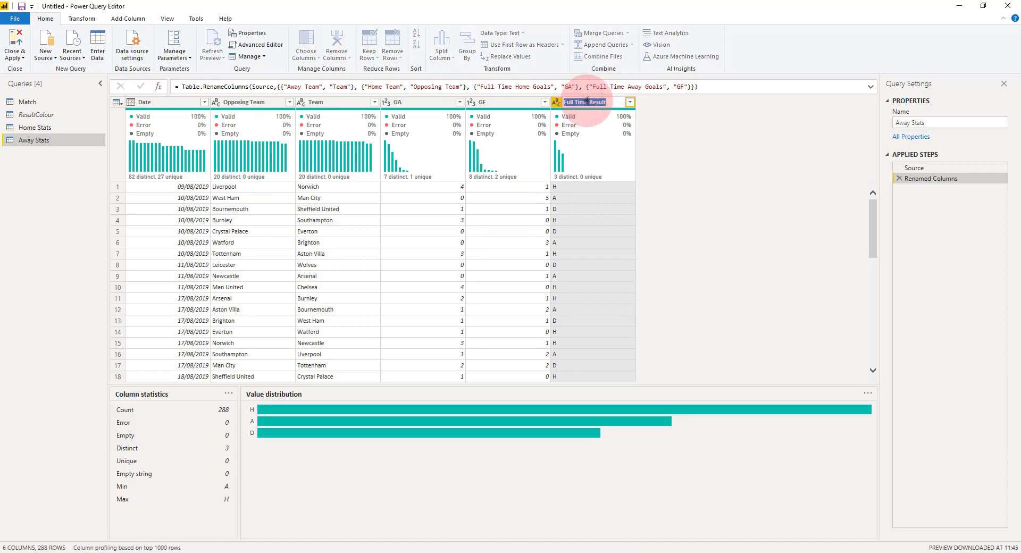
{"action": "double_click", "coordinate": [587, 102]}
{"action": "key", "text": "BackSpace"}
{"action": "key", "text": "BackSpace"}
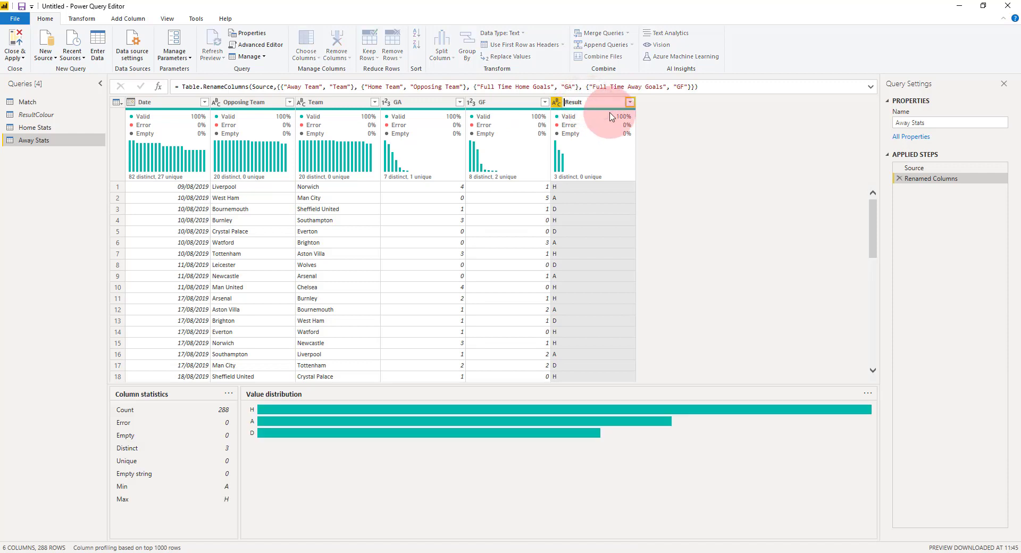
{"action": "key", "text": "Return"}
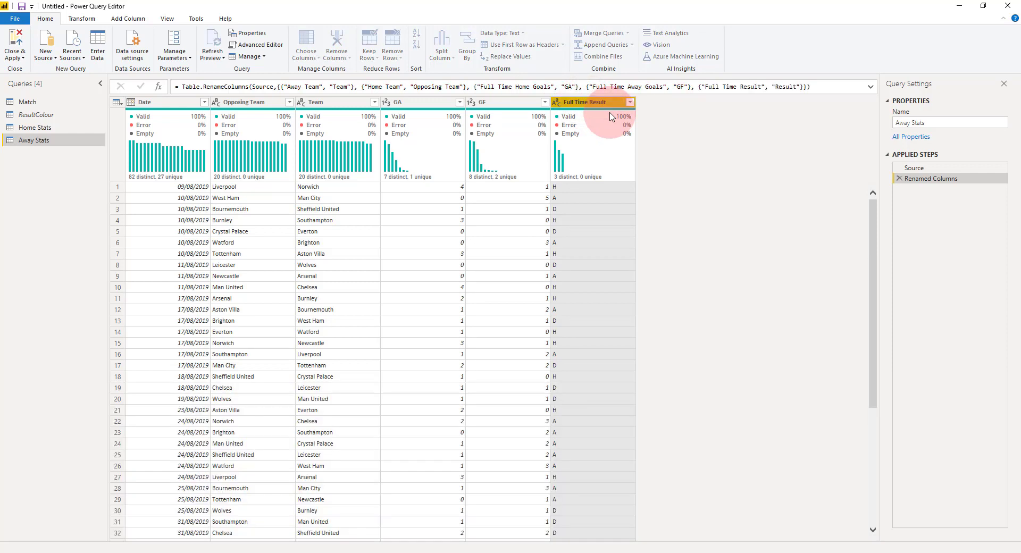
Replace the value H with L in the Result column of Away Stats
{"action": "left_click", "coordinate": [582, 189]}
{"action": "right_click", "coordinate": [582, 189]}
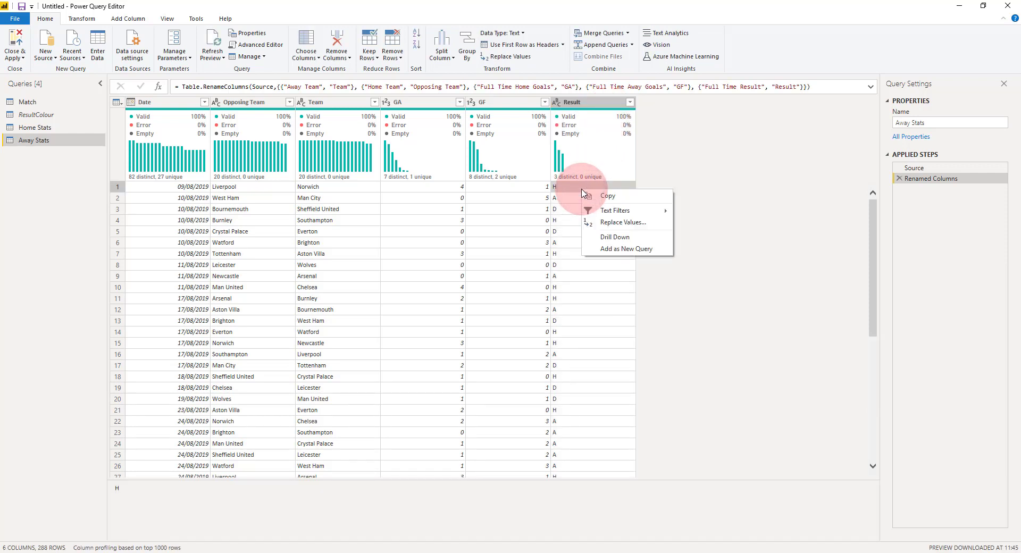
{"action": "left_click", "coordinate": [617, 221]}
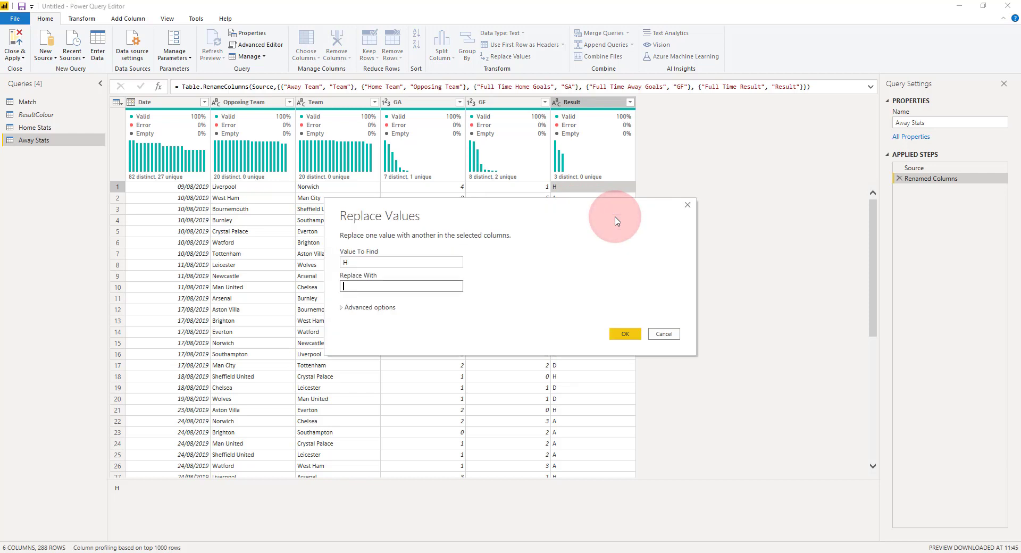
{"action": "type", "text": "L"}
{"action": "key", "text": "Return"}
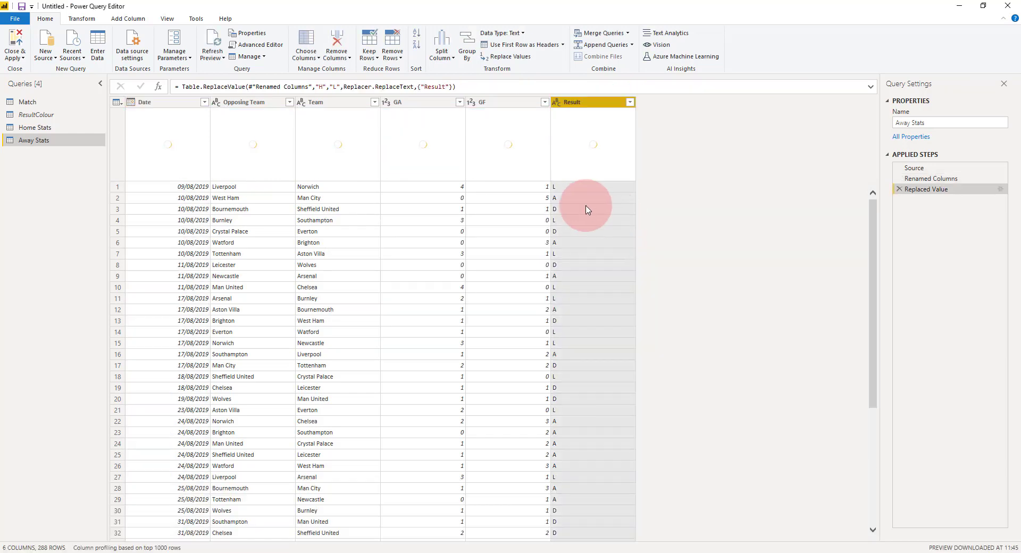
Replace the value A with W in the Result column of Away Stats
{"action": "left_click", "coordinate": [583, 200]}
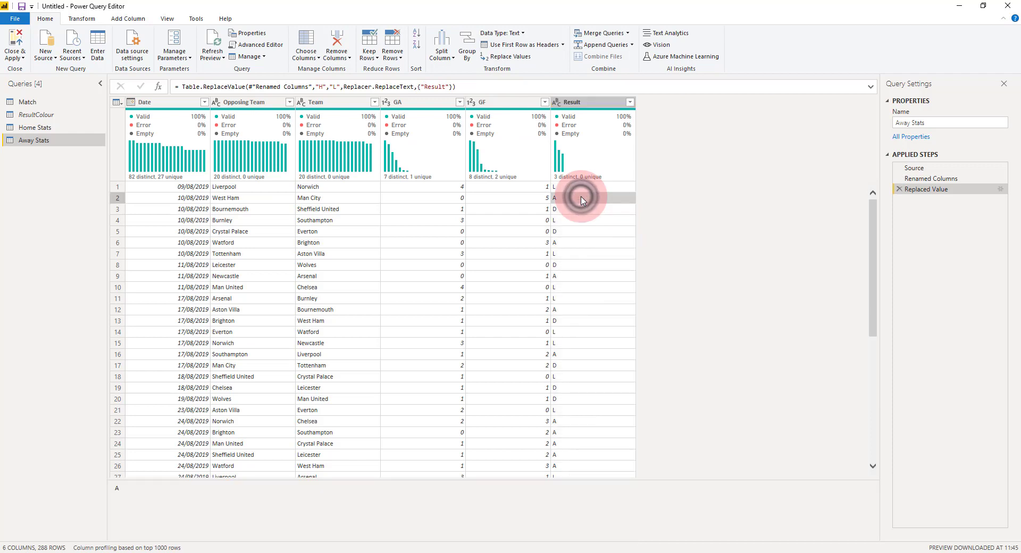
{"action": "right_click", "coordinate": [583, 201]}
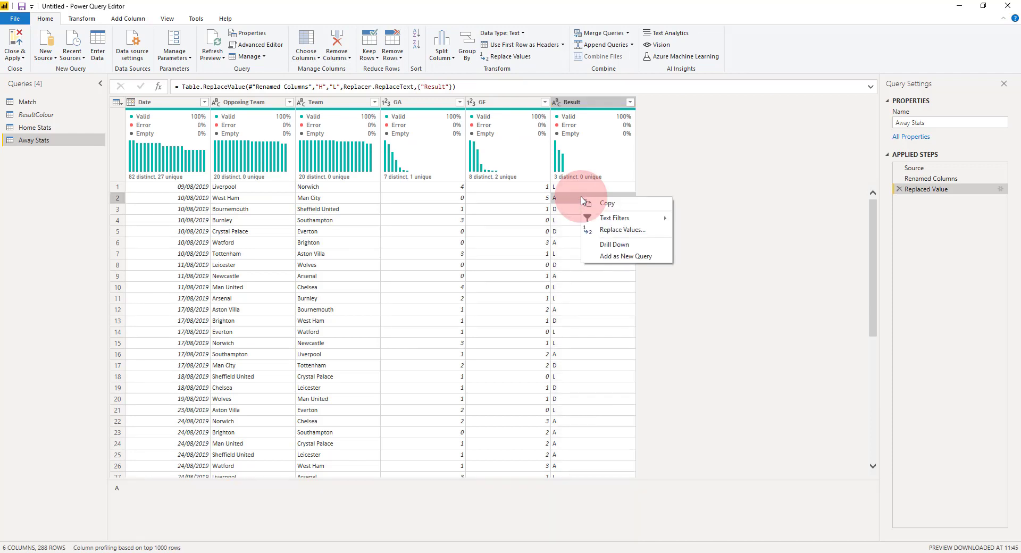
{"action": "left_click", "coordinate": [613, 231]}
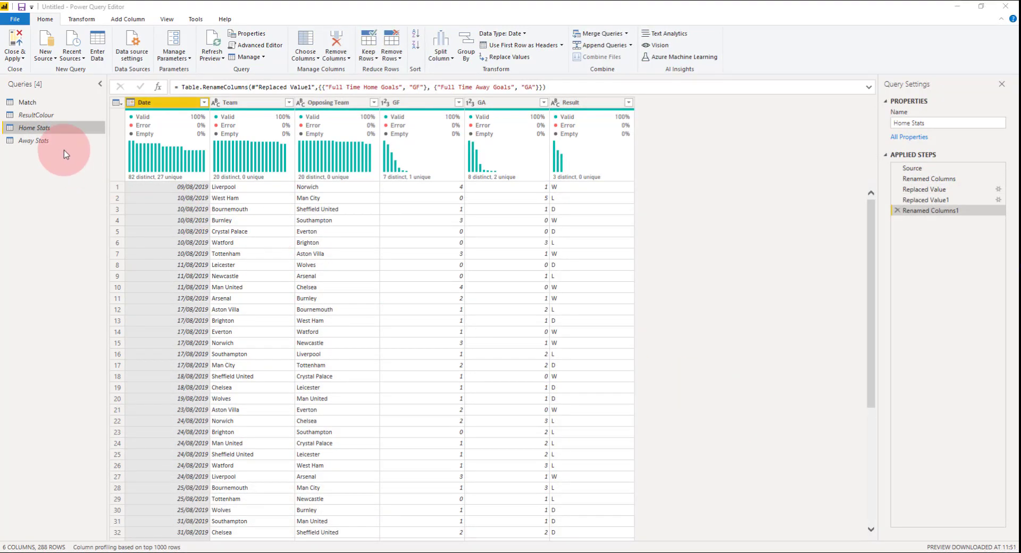
Compare the column layouts of Home Stats and Away Stats, and check the load setting of Away Stats
{"action": "left_click", "coordinate": [51, 140]}
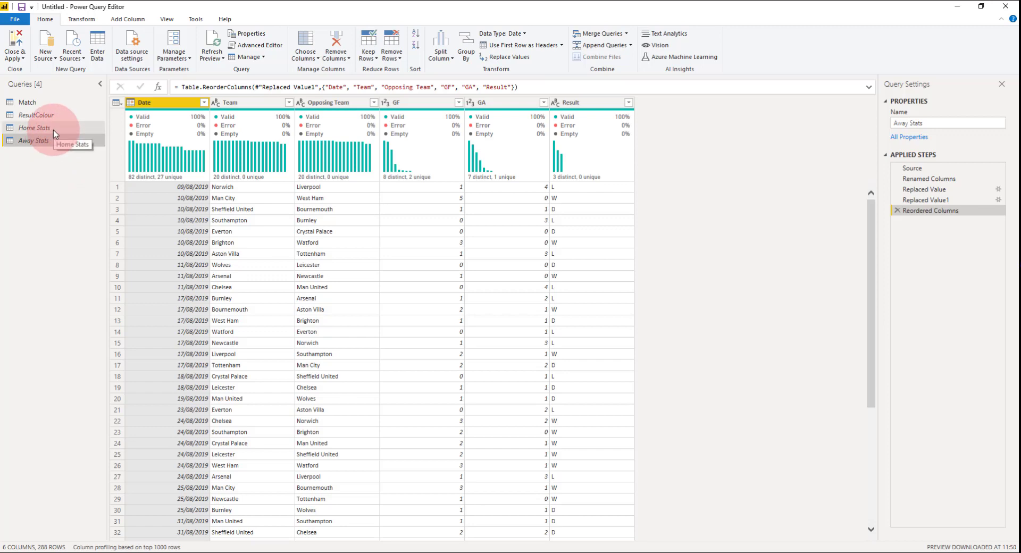
{"action": "left_click", "coordinate": [53, 129]}
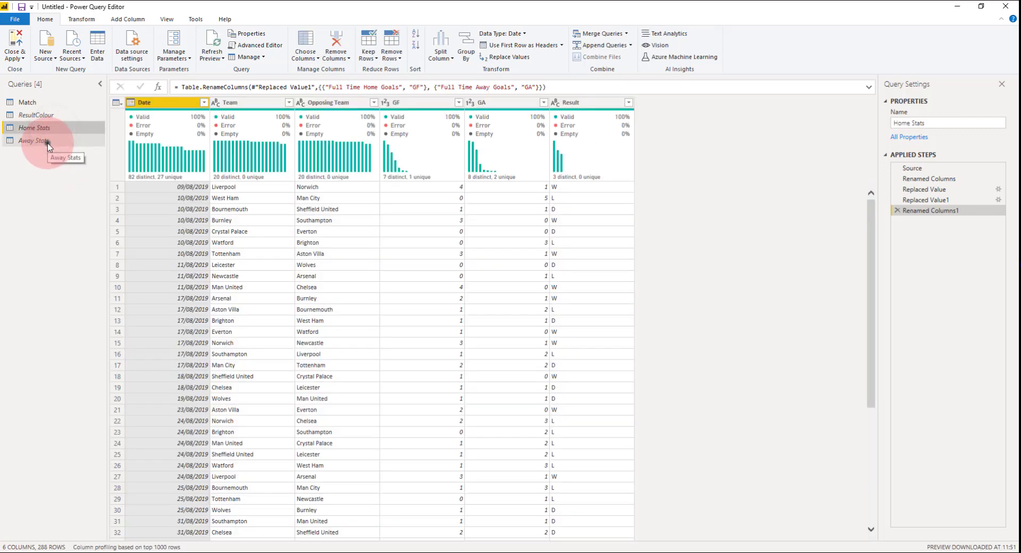
{"action": "left_click", "coordinate": [48, 141]}
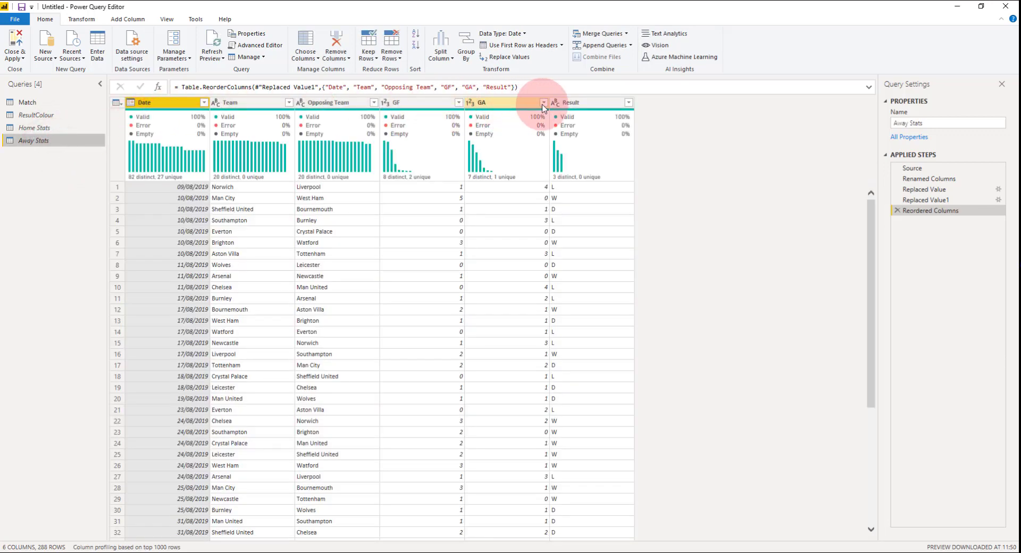
{"action": "right_click", "coordinate": [79, 141]}
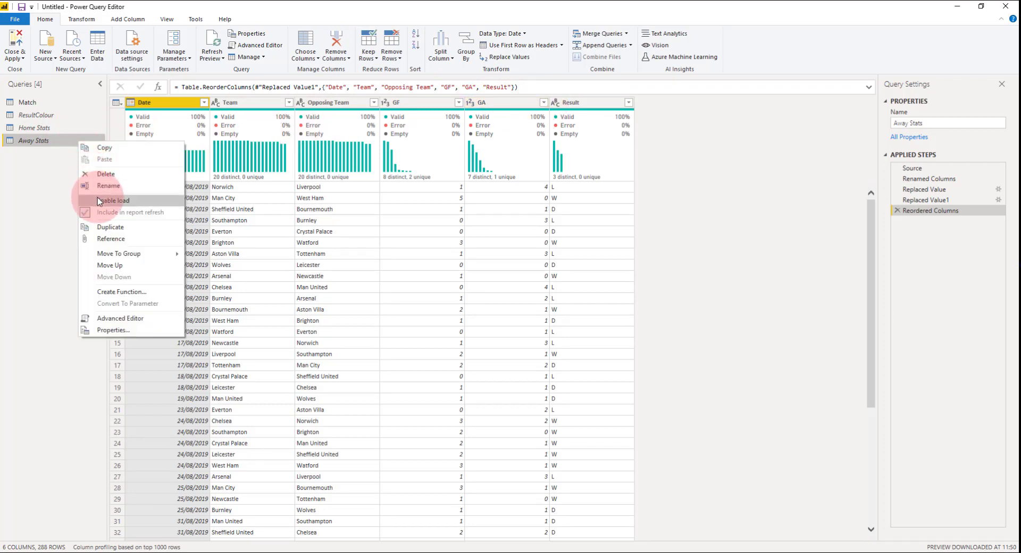
{"action": "left_click", "coordinate": [48, 184]}
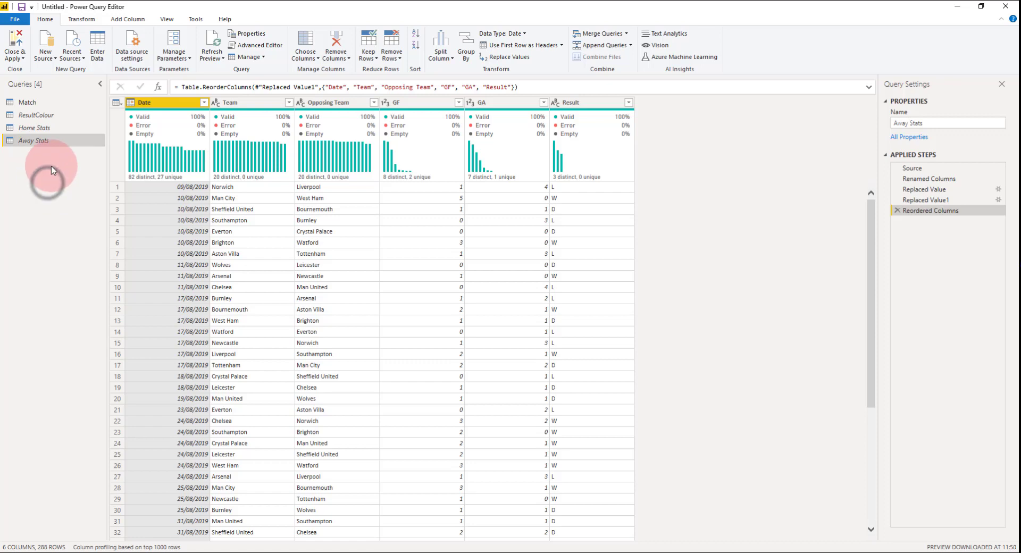
Append queries as a new query, with Home Stats as the primary table and Away Stats as the table to append
{"action": "left_click", "coordinate": [53, 130]}
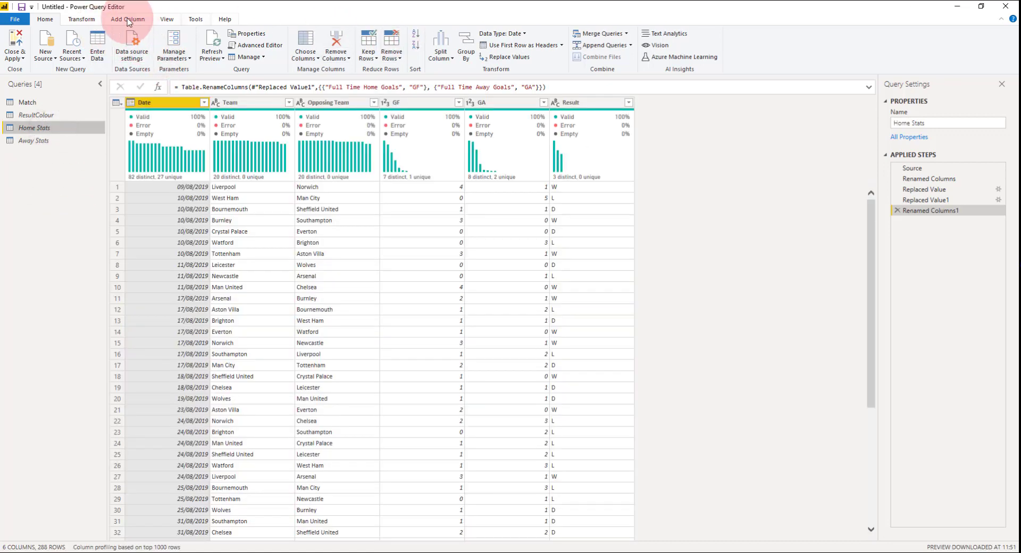
{"action": "left_click", "coordinate": [631, 45]}
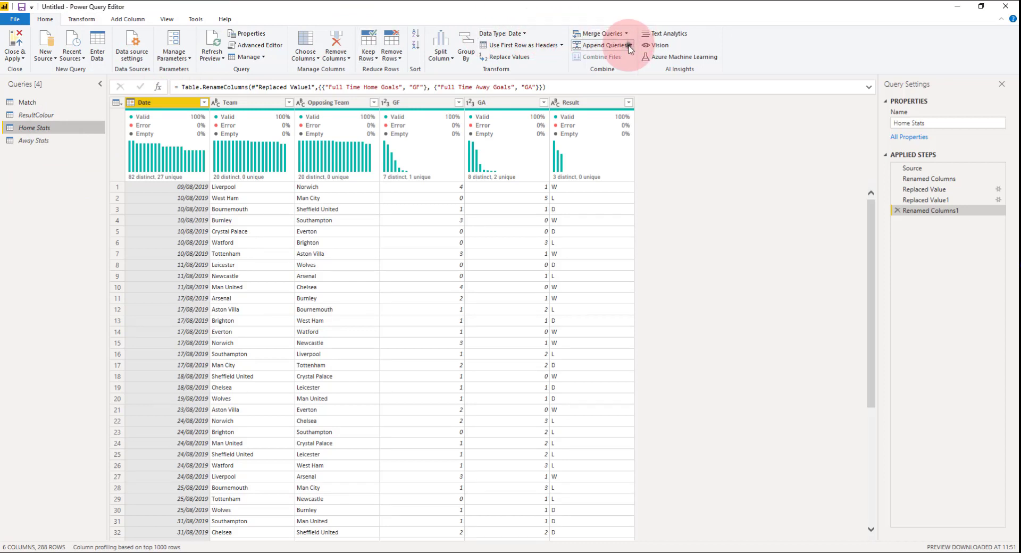
{"action": "left_click", "coordinate": [620, 68]}
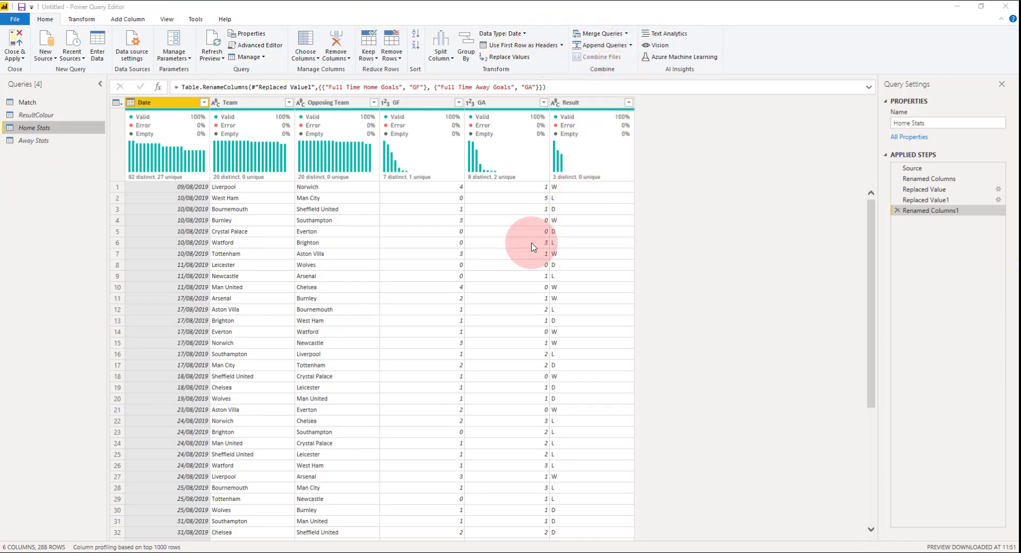
{"action": "left_click", "coordinate": [457, 308]}
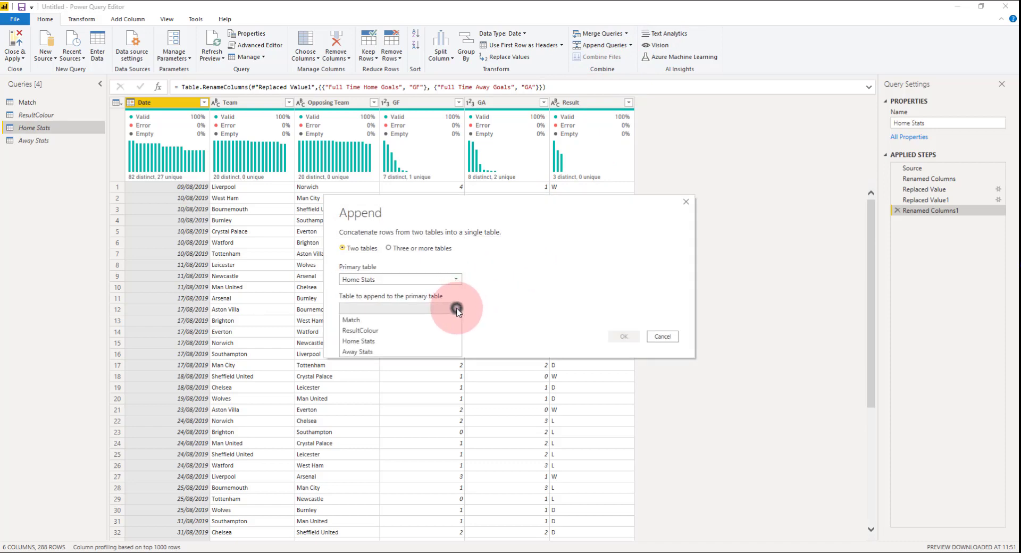
{"action": "left_click", "coordinate": [419, 350]}
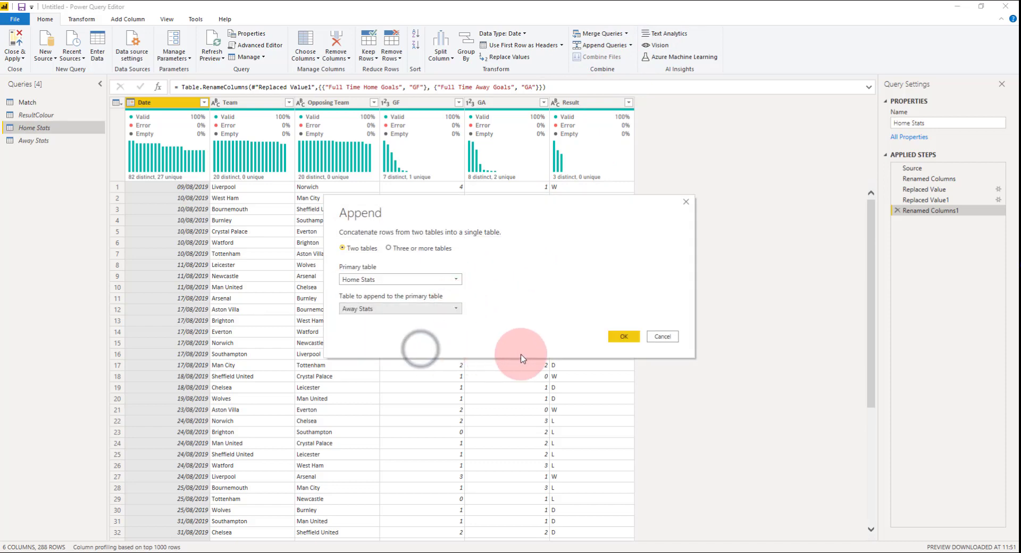
{"action": "left_click", "coordinate": [626, 337]}
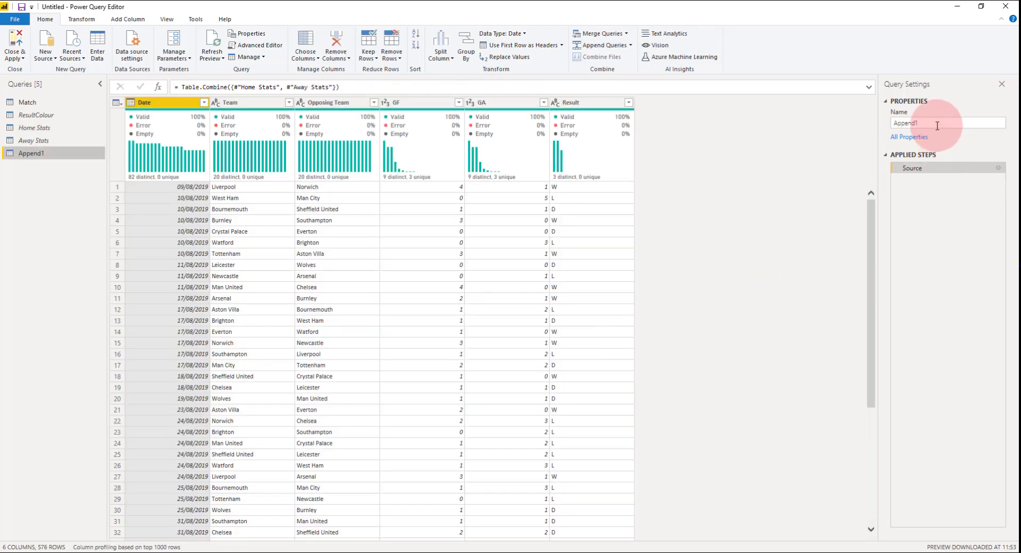
Rename the new appended query to Team Stats
{"action": "left_click", "coordinate": [927, 122]}
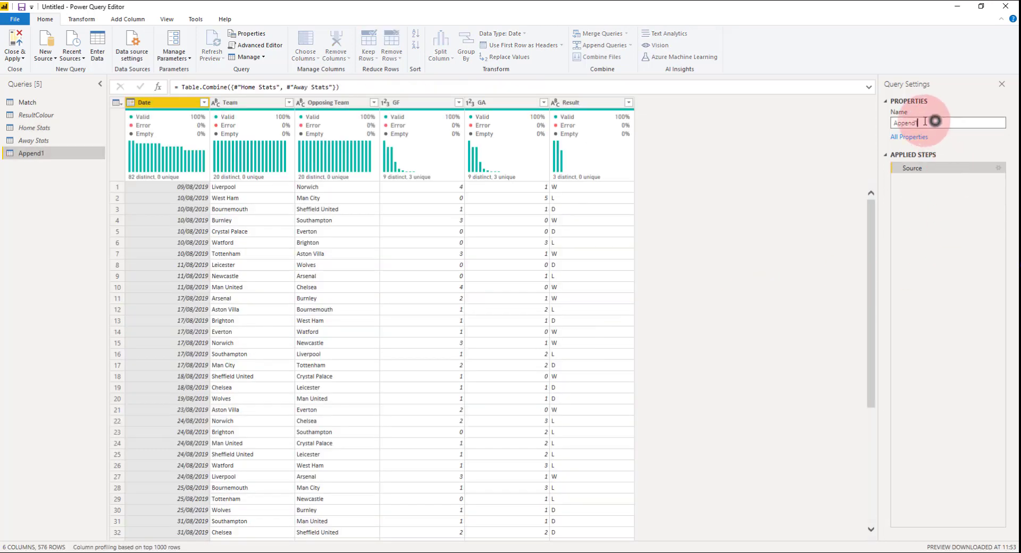
{"action": "key", "text": "BackSpace"}
{"action": "key", "text": "BackSpace"}
{"action": "key", "text": "BackSpace"}
{"action": "key", "text": "BackSpace"}
{"action": "key", "text": "BackSpace"}
{"action": "key", "text": "BackSpace"}
{"action": "key", "text": "BackSpace"}
{"action": "type", "text": "Team Stats"}
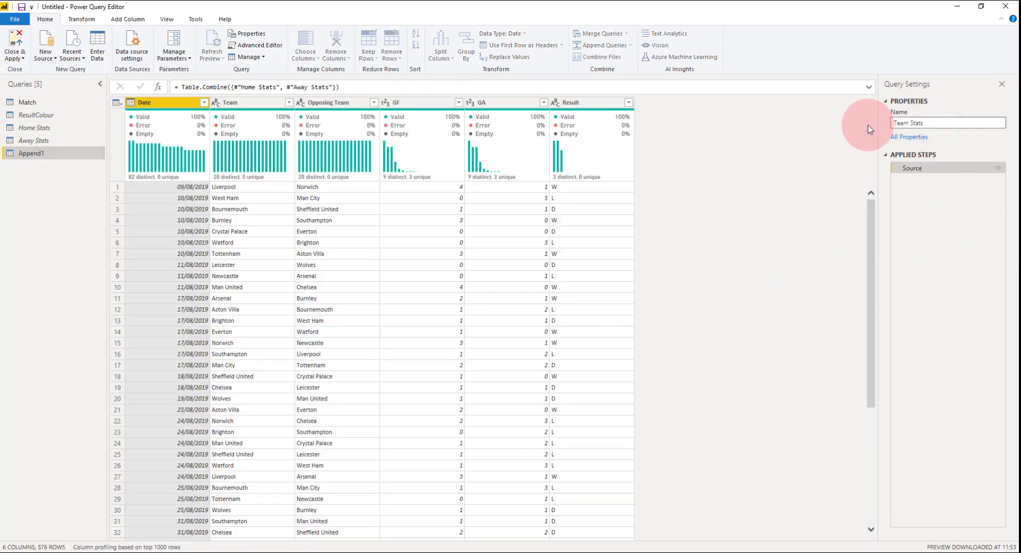
{"action": "key", "text": "Return"}
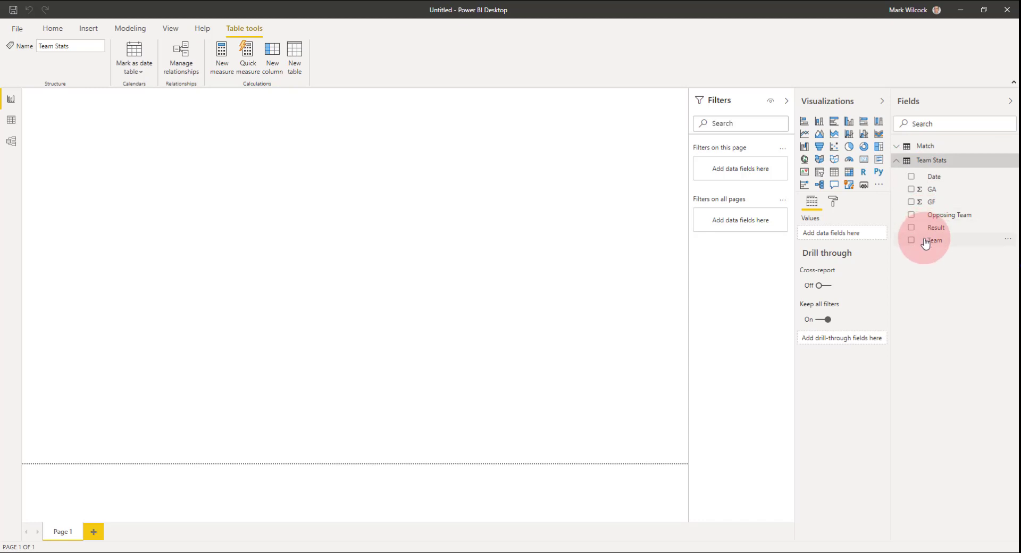
Add an empty table visual to the report page and enlarge it to nearly the full page height
{"action": "left_click", "coordinate": [835, 173]}
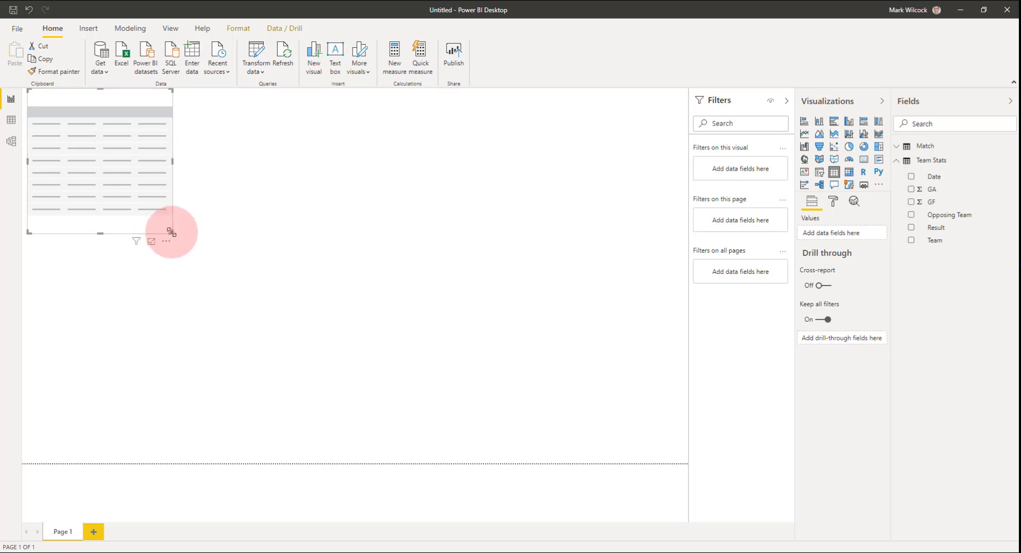
{"action": "left_click_drag", "start_coordinate": [171, 233], "coordinate": [302, 453]}
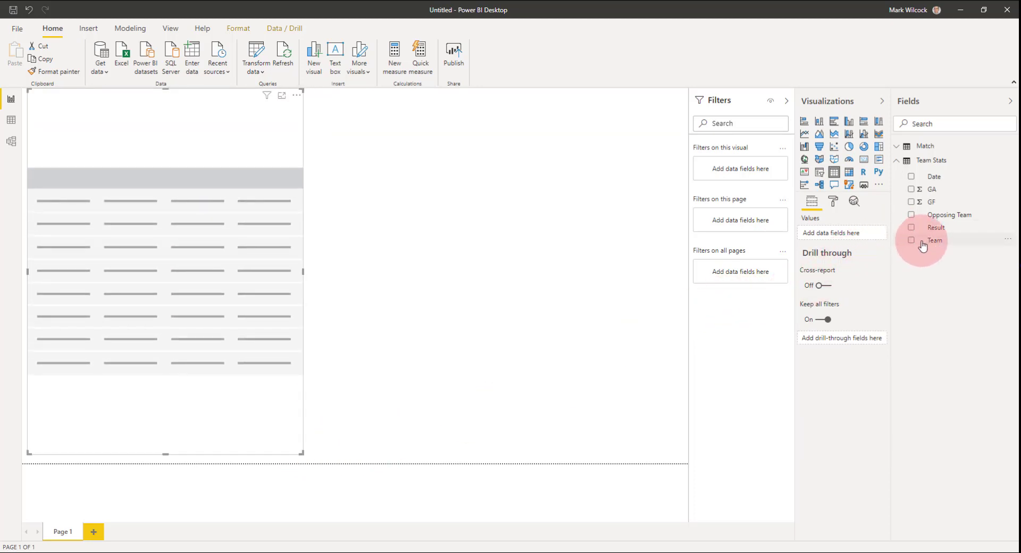
Fill the table visual with the Team, GF and GA fields from Team Stats and sort it by GF descending
{"action": "left_click_drag", "start_coordinate": [929, 240], "coordinate": [848, 240]}
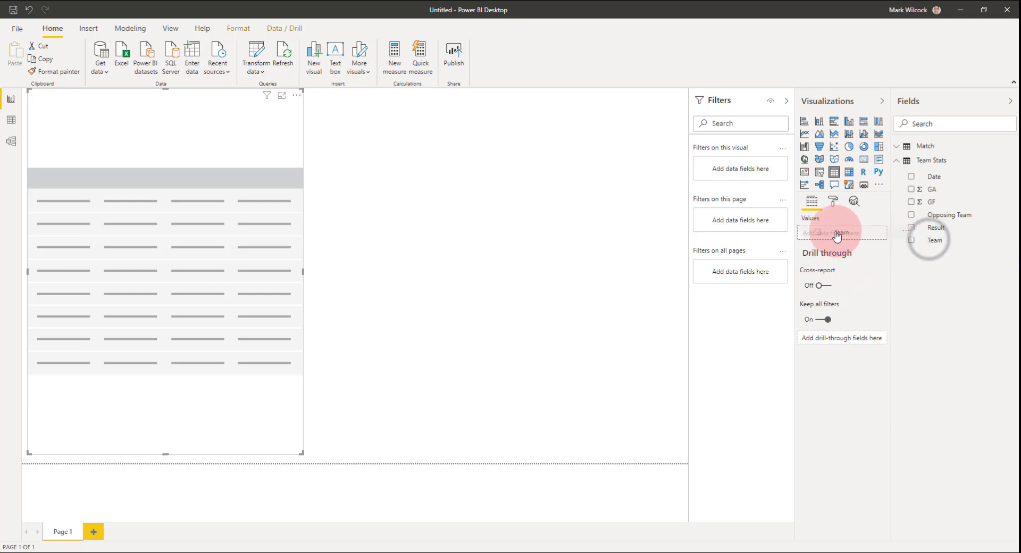
{"action": "left_click", "coordinate": [913, 202]}
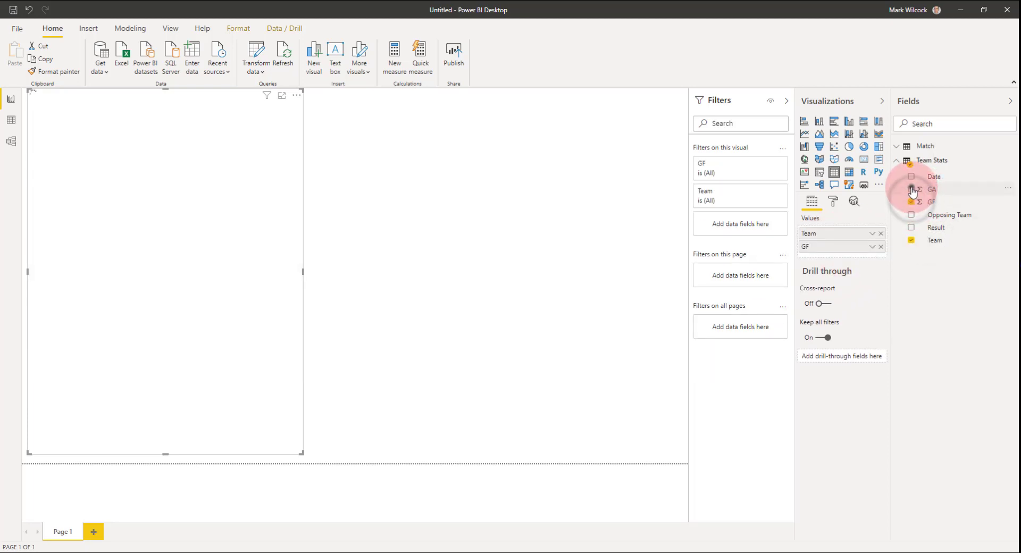
{"action": "left_click", "coordinate": [913, 189]}
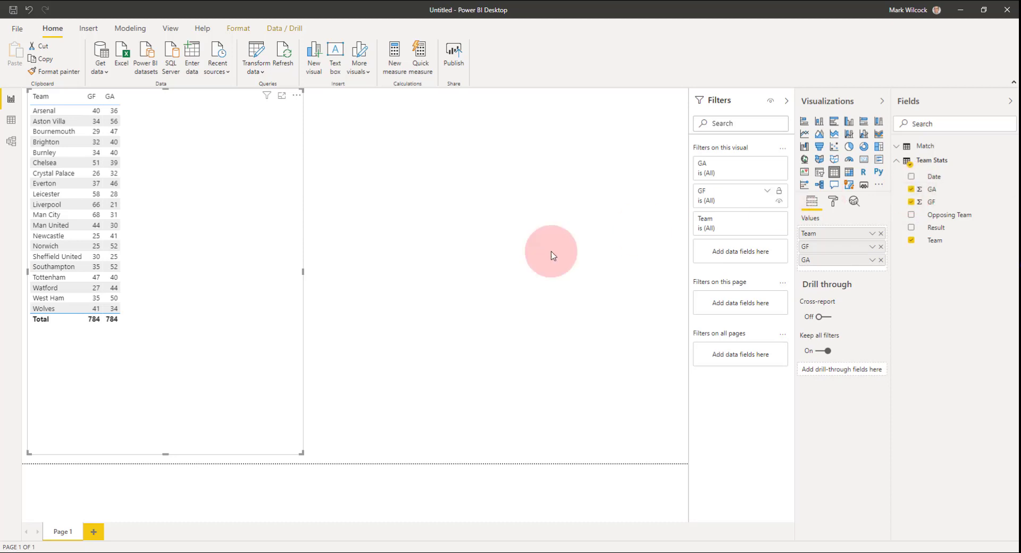
{"action": "left_click", "coordinate": [94, 98]}
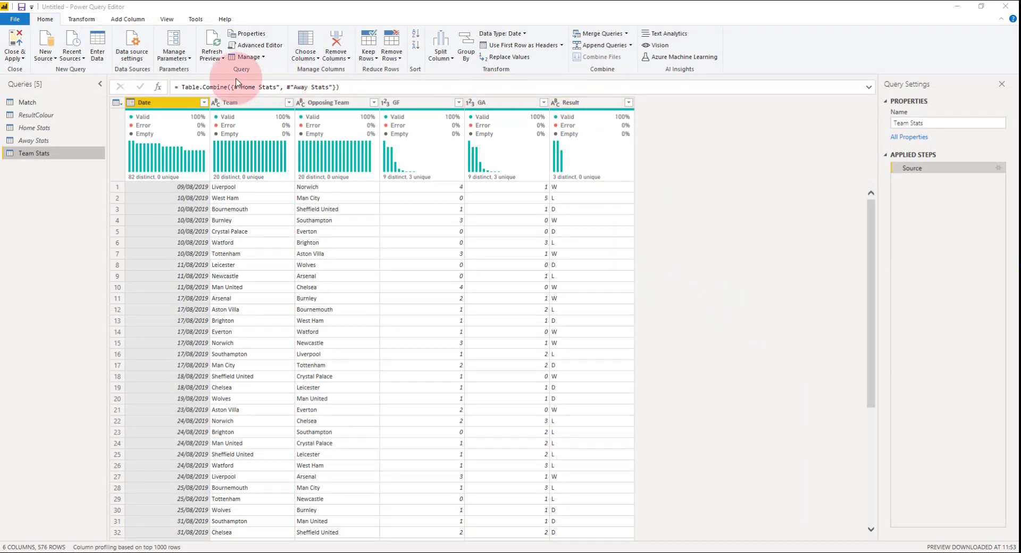
Start a conditional column named Points in the Team Stats query that outputs 3 when Result equals W
{"action": "left_click", "coordinate": [125, 20]}
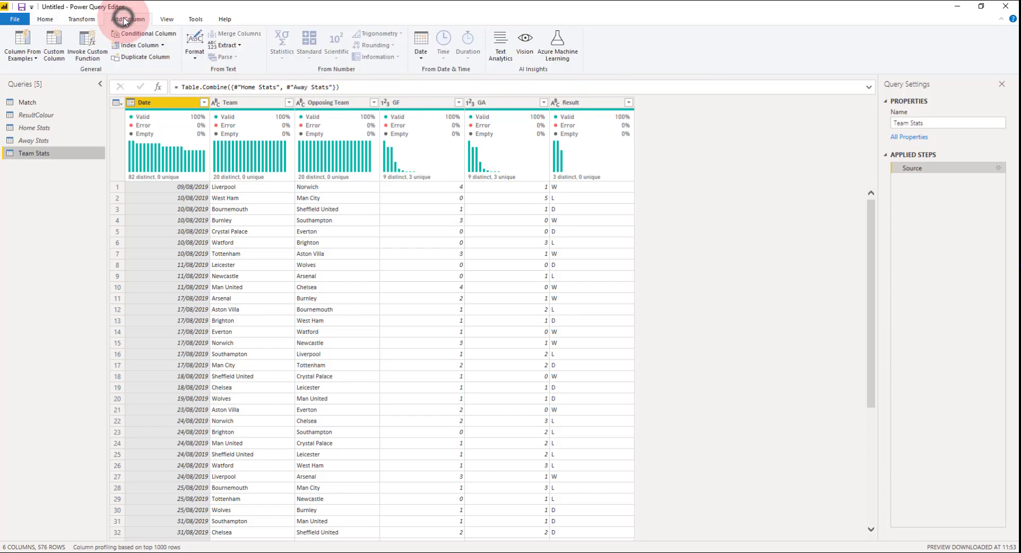
{"action": "left_click", "coordinate": [142, 37]}
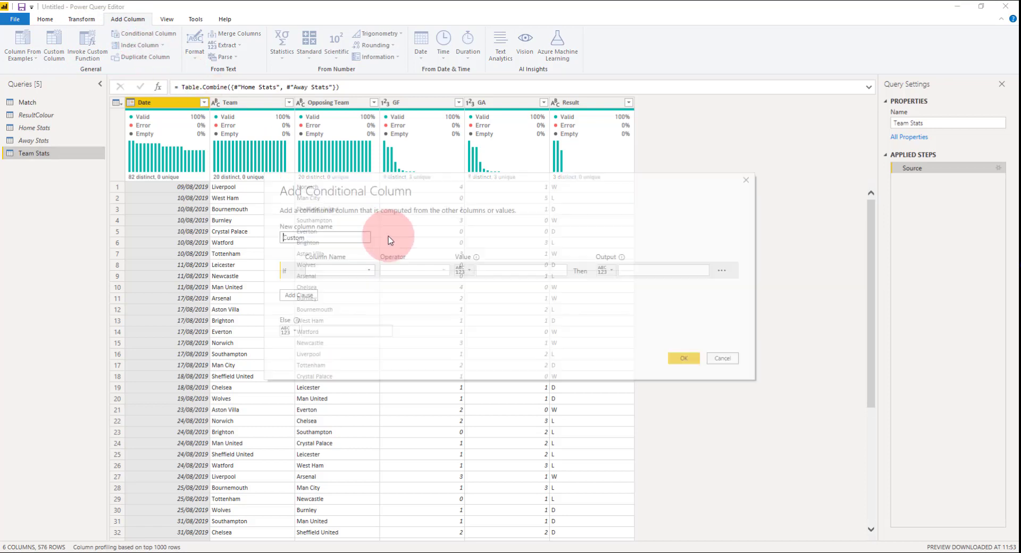
{"action": "left_click_drag", "start_coordinate": [313, 235], "coordinate": [267, 235]}
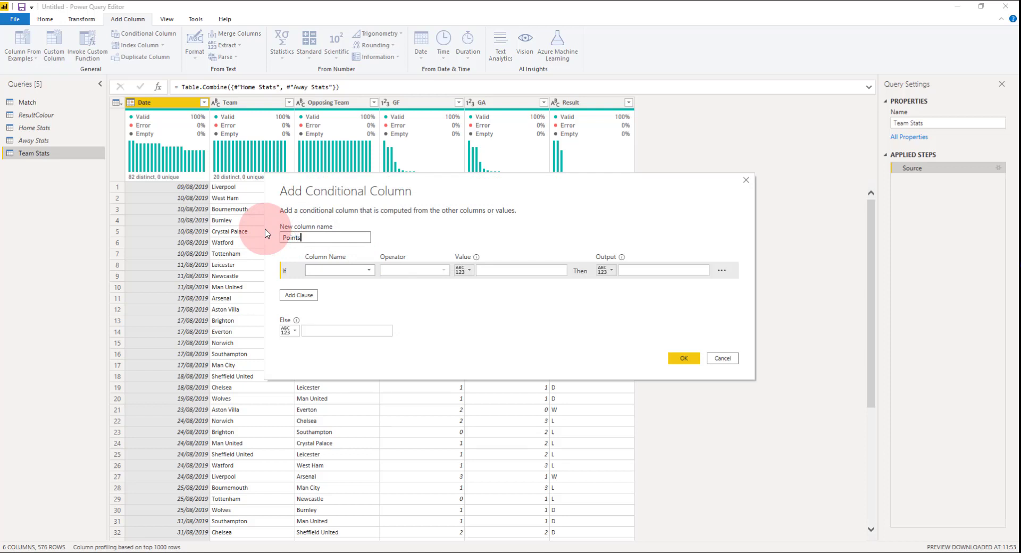
{"action": "left_click", "coordinate": [349, 270]}
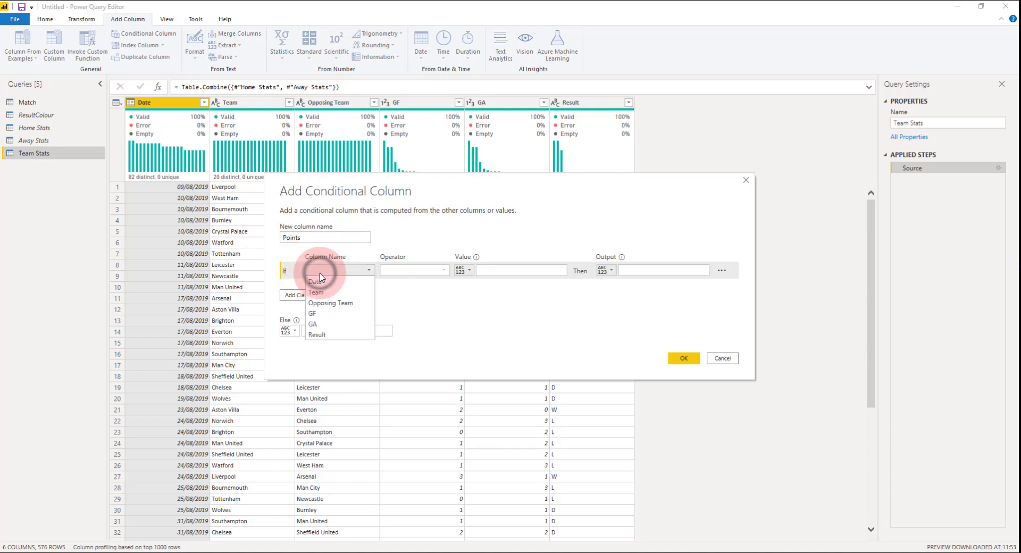
{"action": "left_click", "coordinate": [337, 333]}
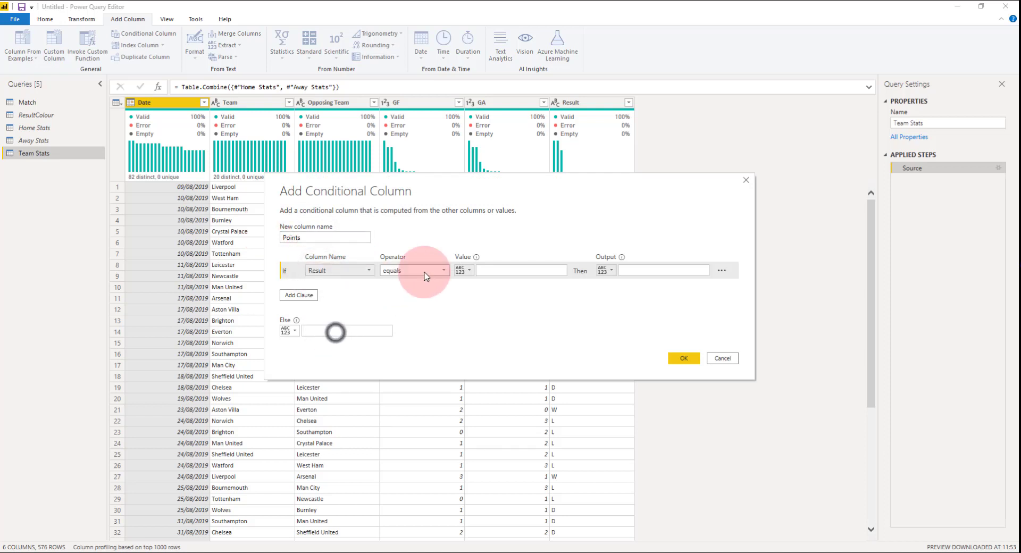
{"action": "left_click", "coordinate": [483, 269]}
{"action": "type", "text": "W"}
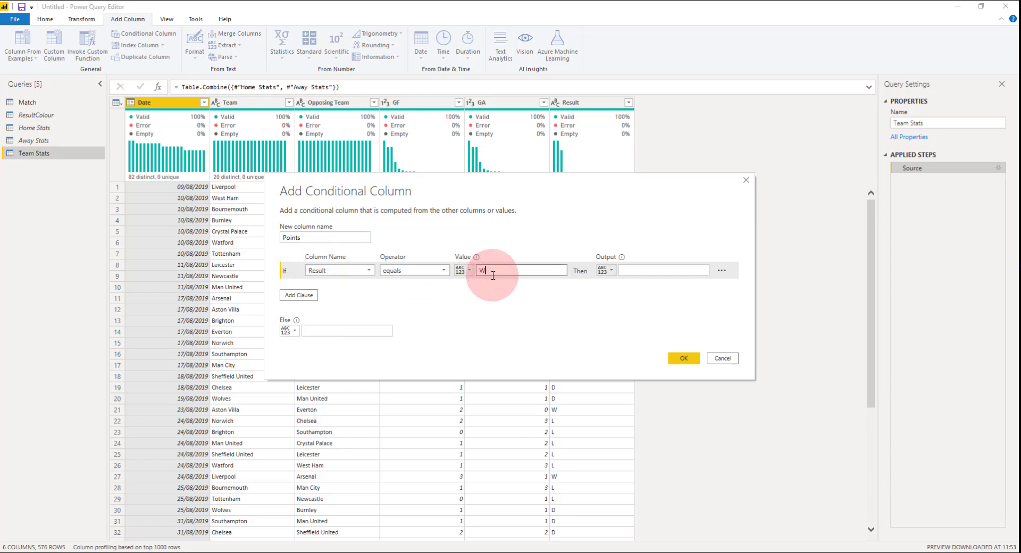
{"action": "left_click", "coordinate": [625, 271]}
{"action": "type", "text": "3"}
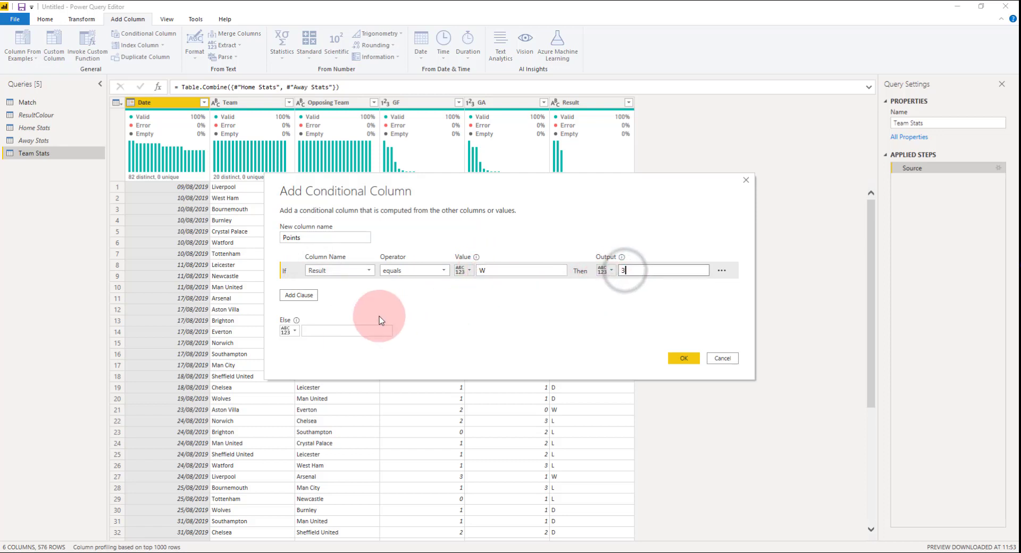
Add an else-if clause to Points that outputs 1 when Result equals D, otherwise 0, and create the column
{"action": "left_click", "coordinate": [306, 295]}
{"action": "left_click", "coordinate": [342, 287]}
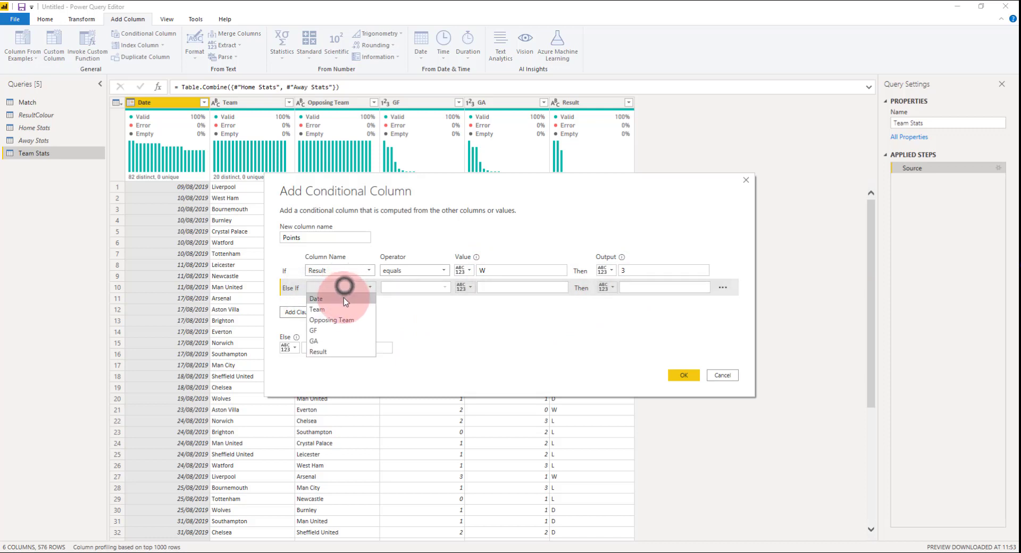
{"action": "left_click", "coordinate": [338, 351]}
{"action": "left_click", "coordinate": [485, 288]}
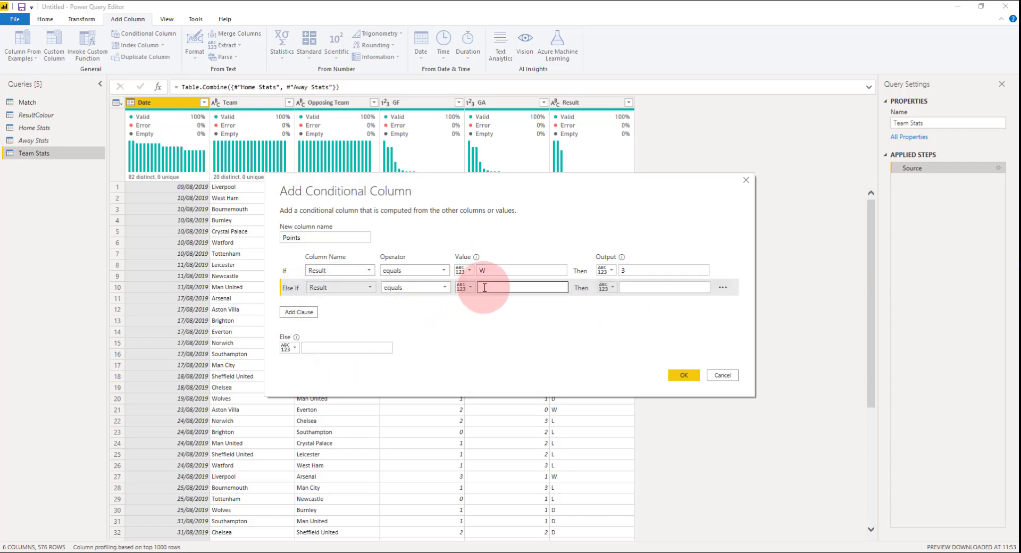
{"action": "type", "text": "D"}
{"action": "left_click", "coordinate": [632, 287]}
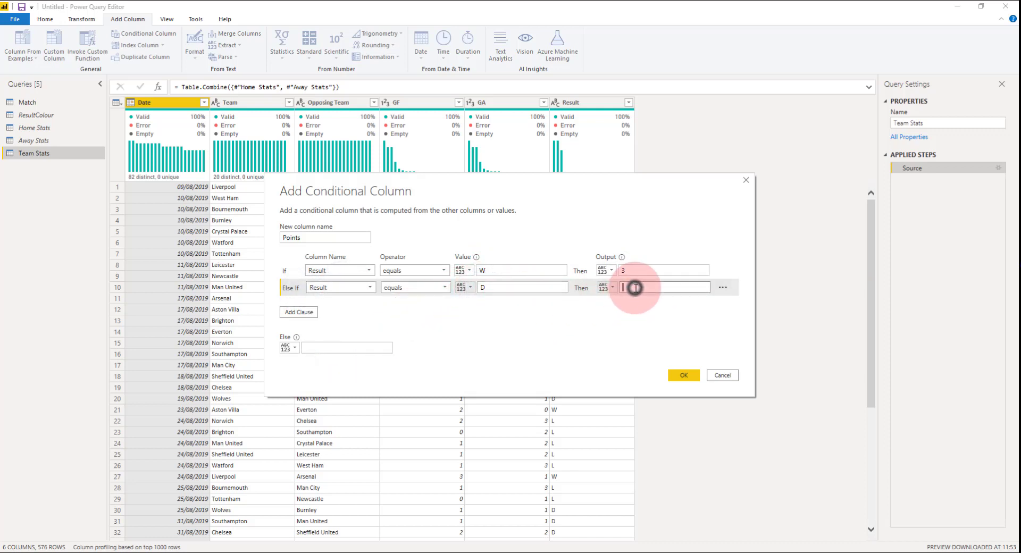
{"action": "type", "text": "1"}
{"action": "left_click", "coordinate": [387, 346]}
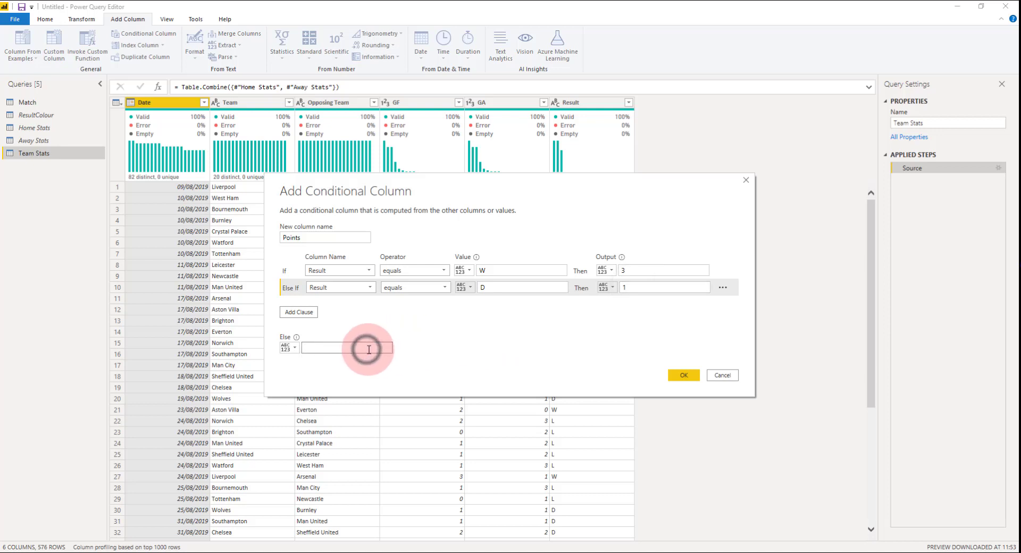
{"action": "type", "text": "-0"}
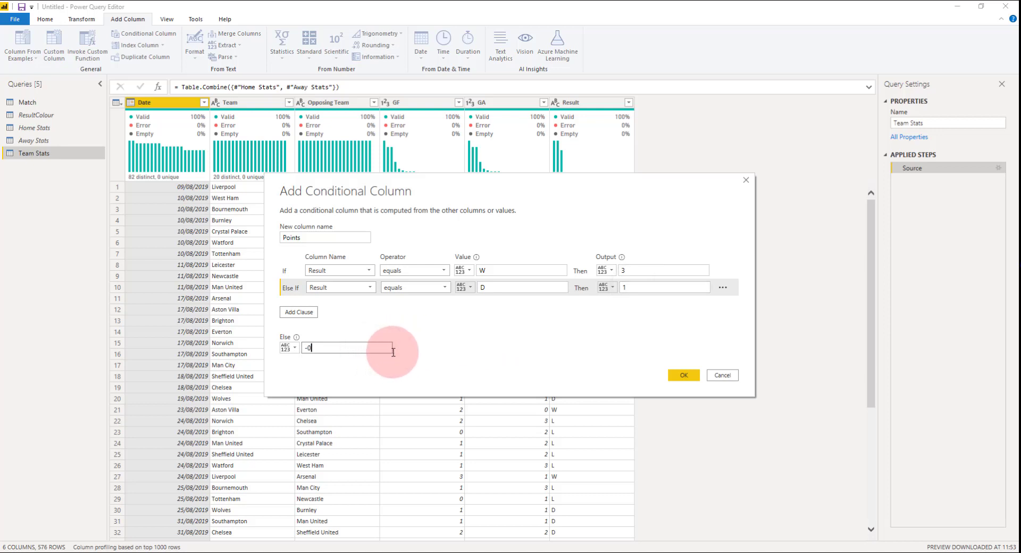
{"action": "left_click", "coordinate": [685, 376]}
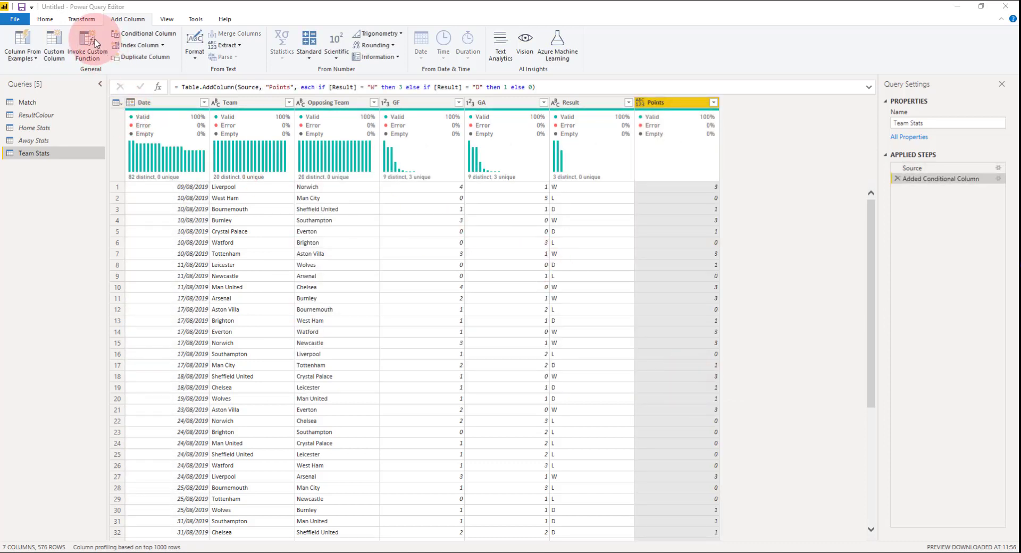
Add a conditional column named Won to Team Stats that outputs 1 when Result equals W, otherwise 0
{"action": "left_click", "coordinate": [135, 38]}
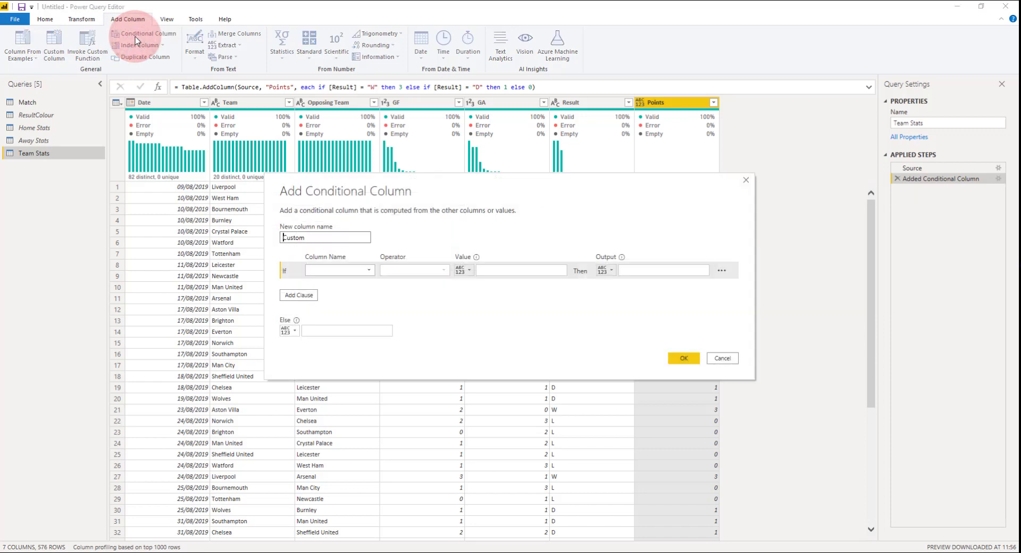
{"action": "left_click", "coordinate": [308, 237]}
{"action": "left_click_drag", "start_coordinate": [309, 237], "coordinate": [183, 218]}
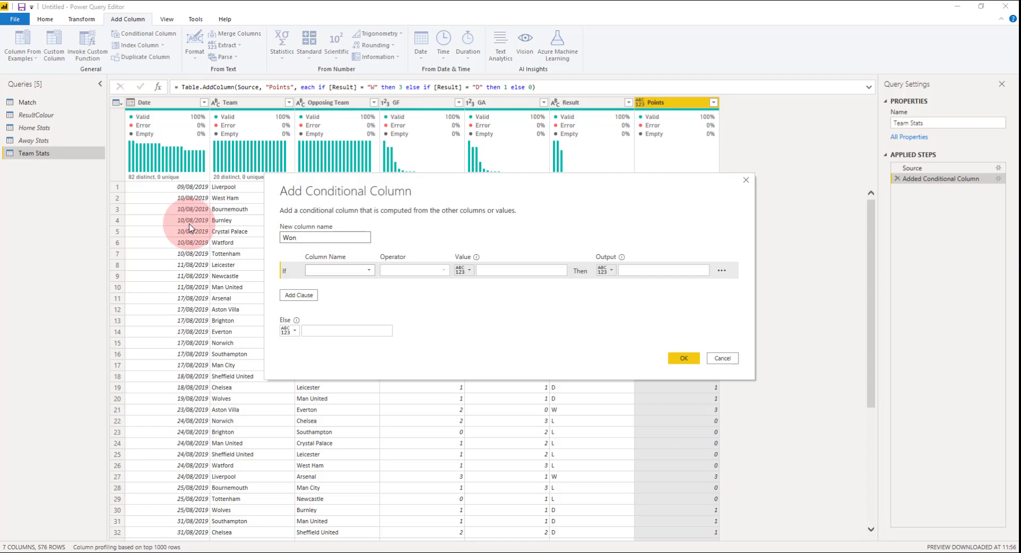
{"action": "left_click", "coordinate": [333, 271]}
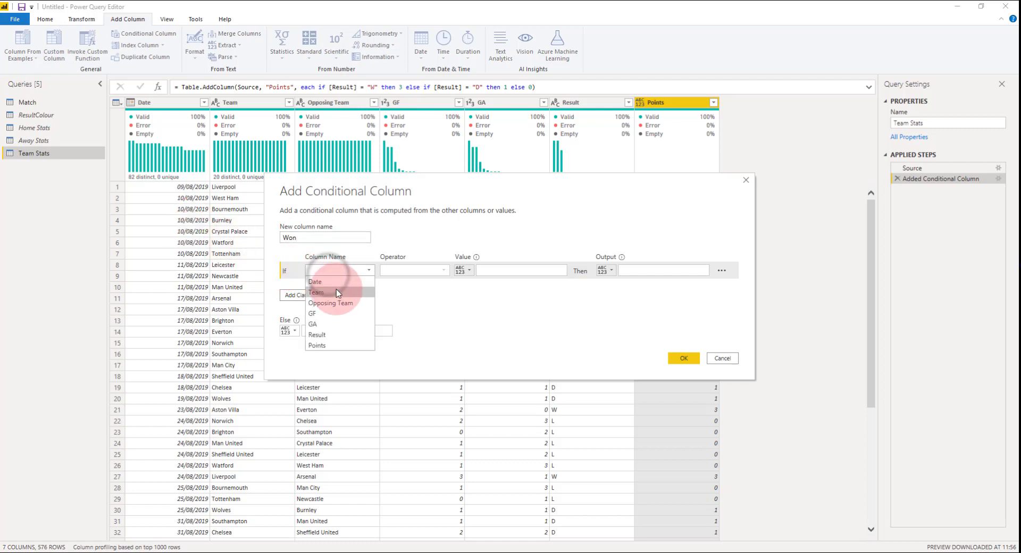
{"action": "left_click", "coordinate": [339, 334]}
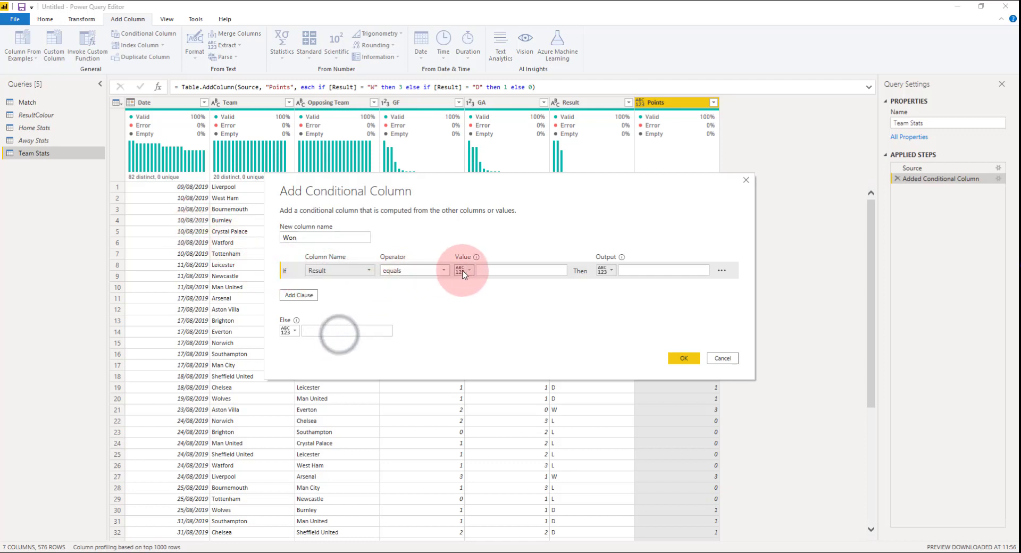
{"action": "left_click", "coordinate": [497, 268]}
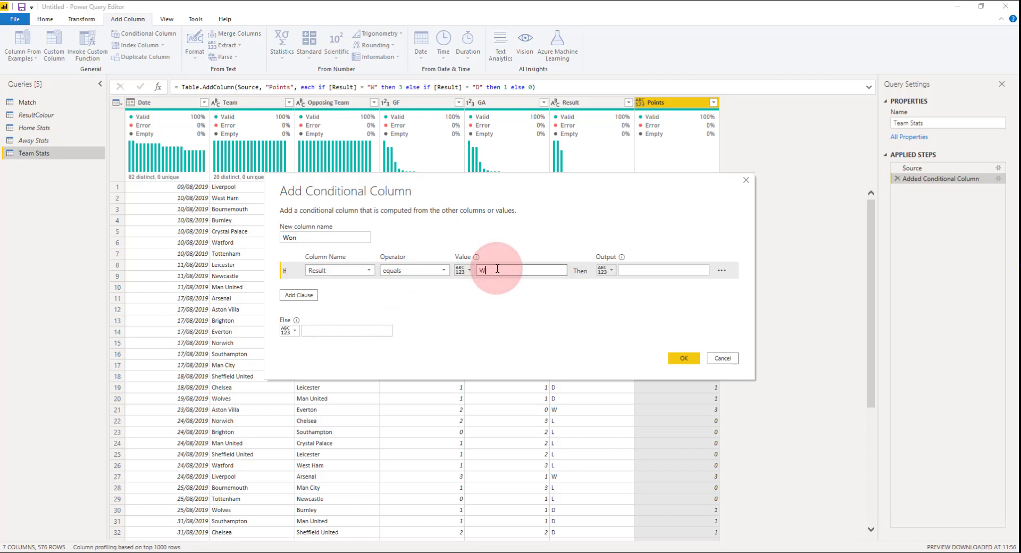
{"action": "left_click", "coordinate": [654, 272]}
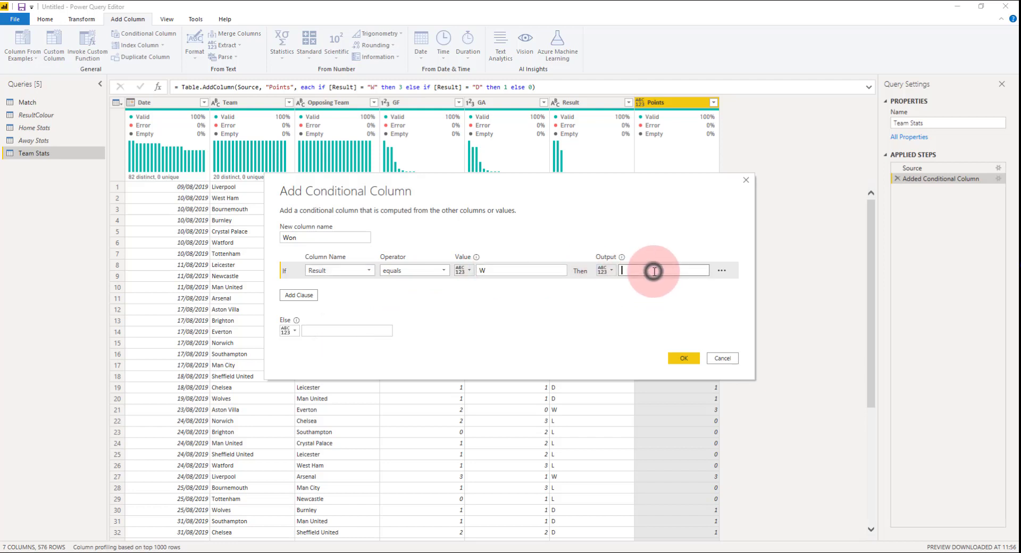
{"action": "type", "text": "1"}
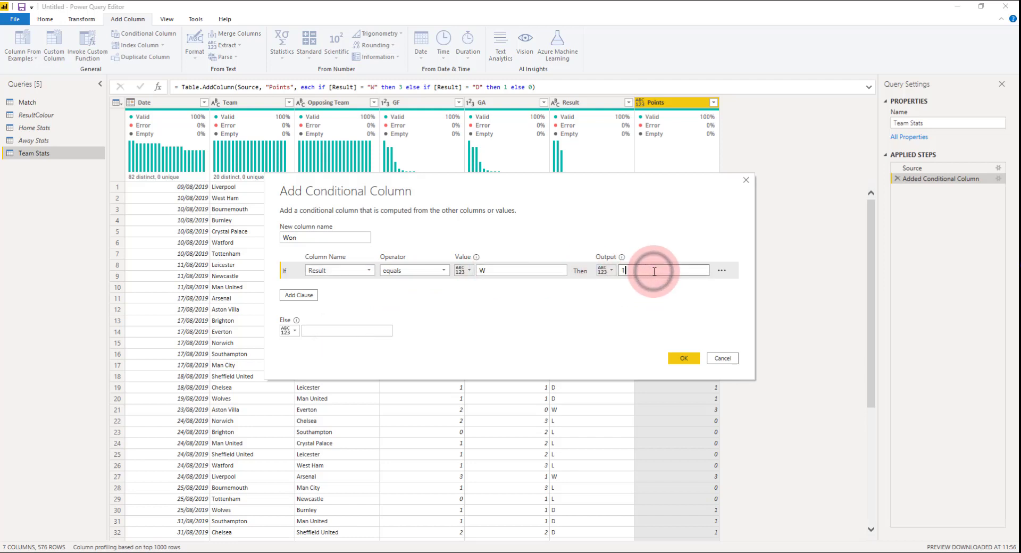
{"action": "left_click", "coordinate": [349, 331]}
{"action": "type", "text": "0"}
{"action": "left_click", "coordinate": [684, 360]}
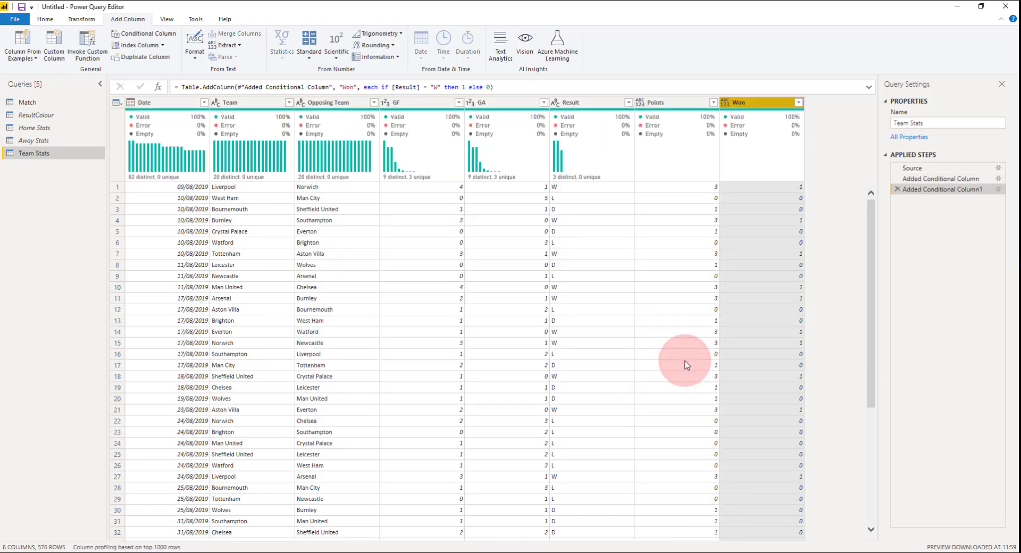
Add a custom column named Lost to Team Stats with the formula if [Result] = "L" then 1 else 0
{"action": "left_click", "coordinate": [73, 57]}
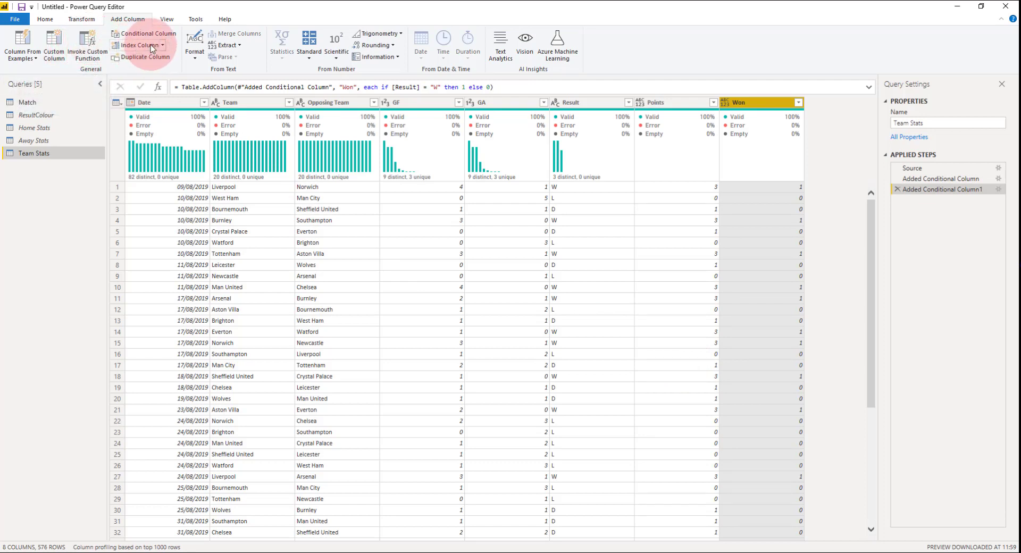
{"action": "left_click", "coordinate": [55, 47]}
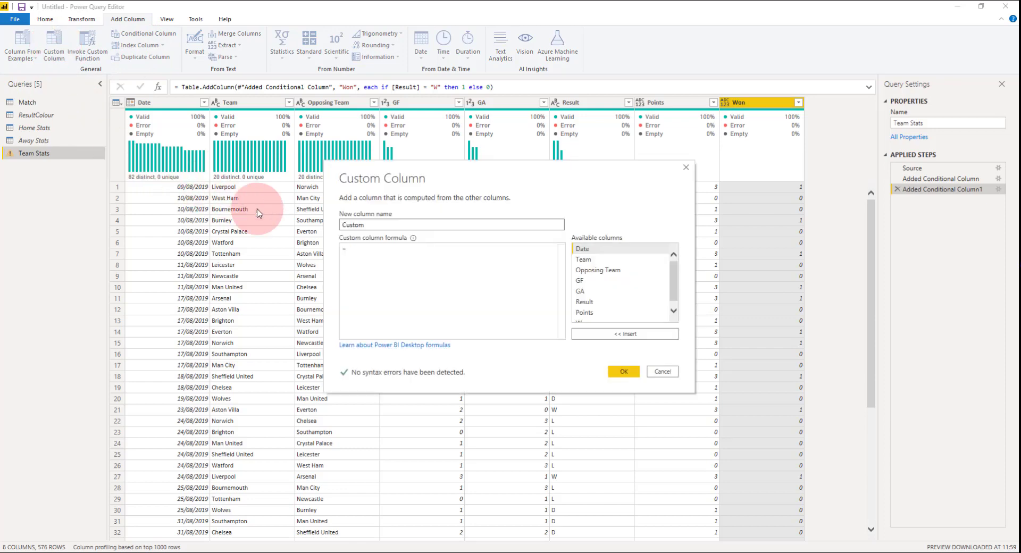
{"action": "double_click", "coordinate": [382, 226]}
{"action": "type", "text": "Lost"}
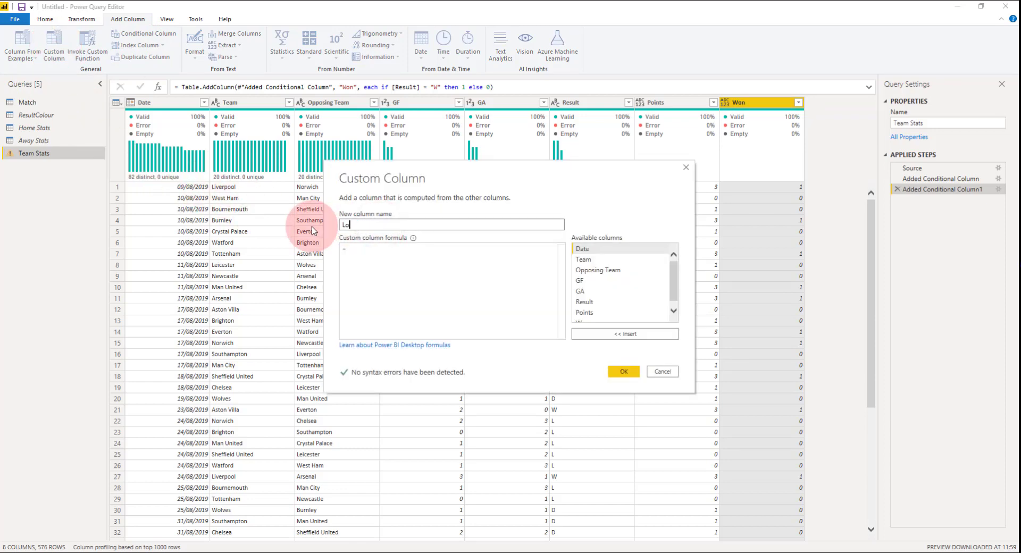
{"action": "left_click", "coordinate": [367, 251]}
{"action": "type", "text": "if re"}
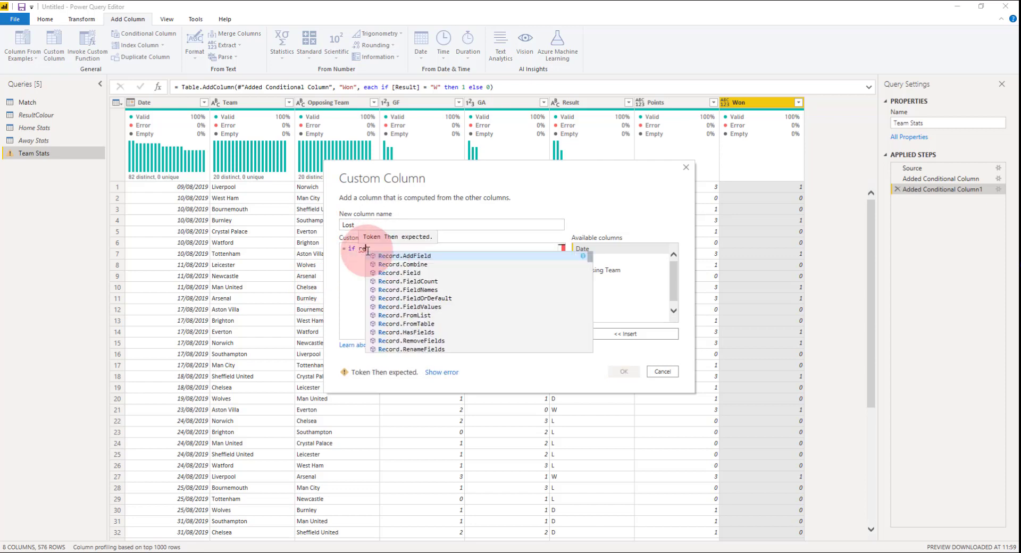
{"action": "type", "text": "s"}
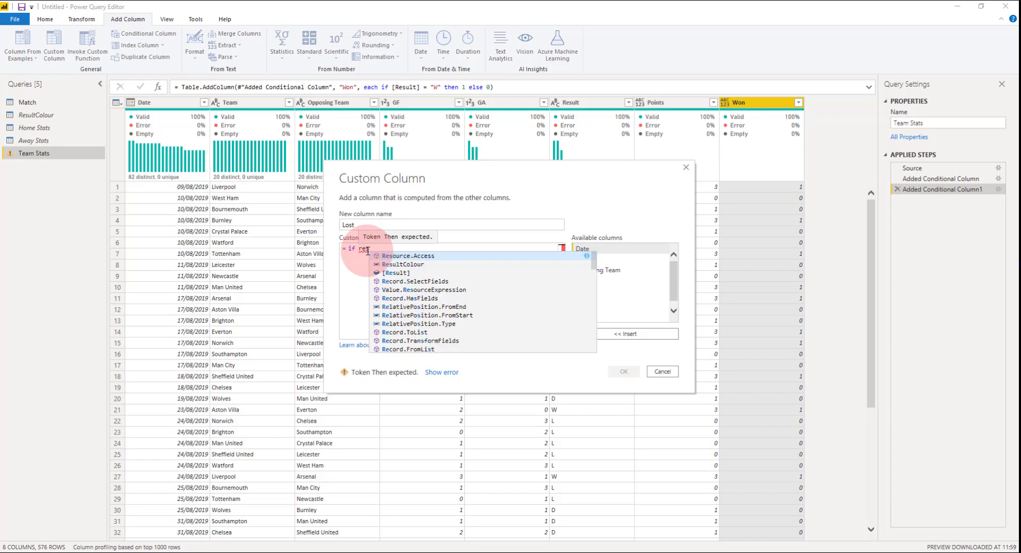
{"action": "key", "text": "Tab"}
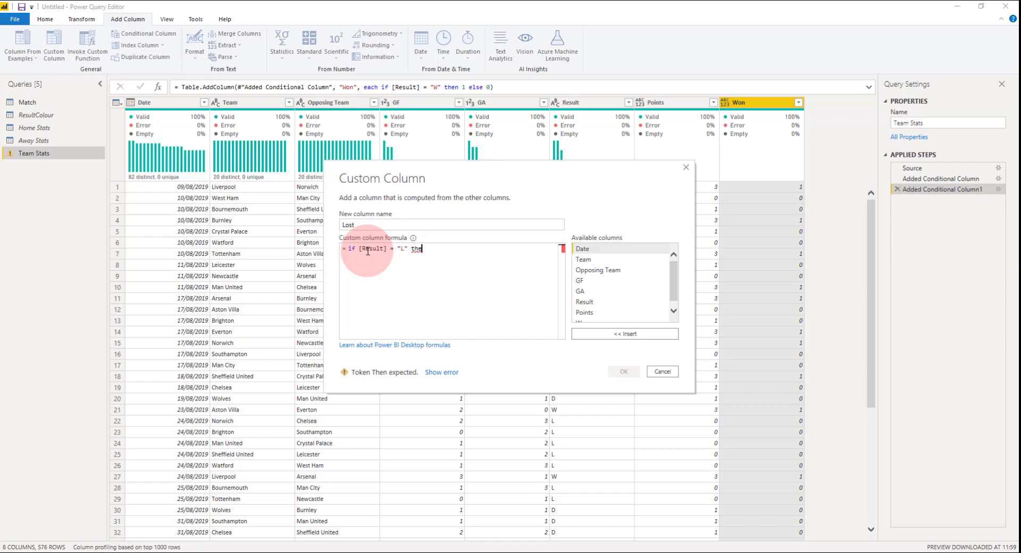
{"action": "type", "text": "= \"L\" then 1 else 0"}
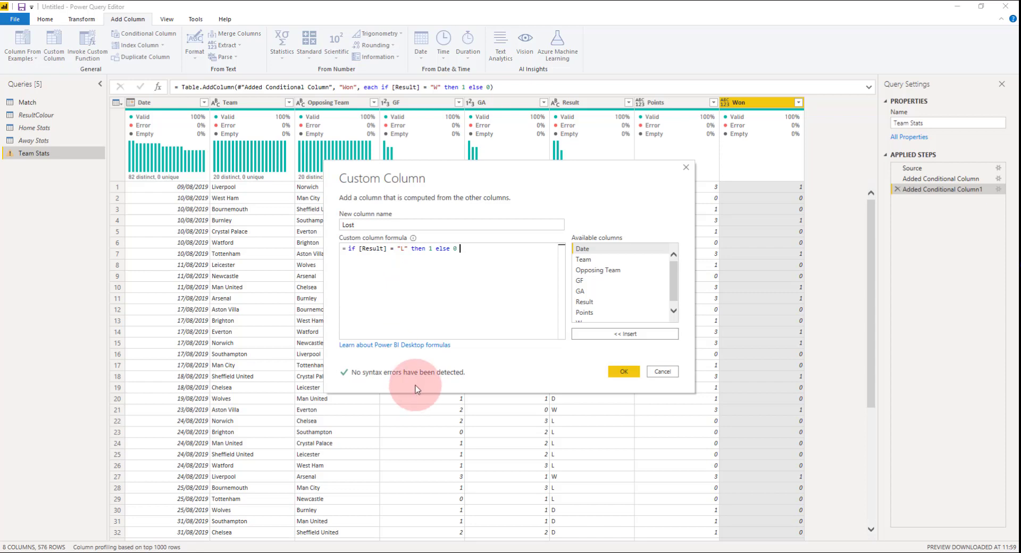
{"action": "left_click", "coordinate": [624, 373]}
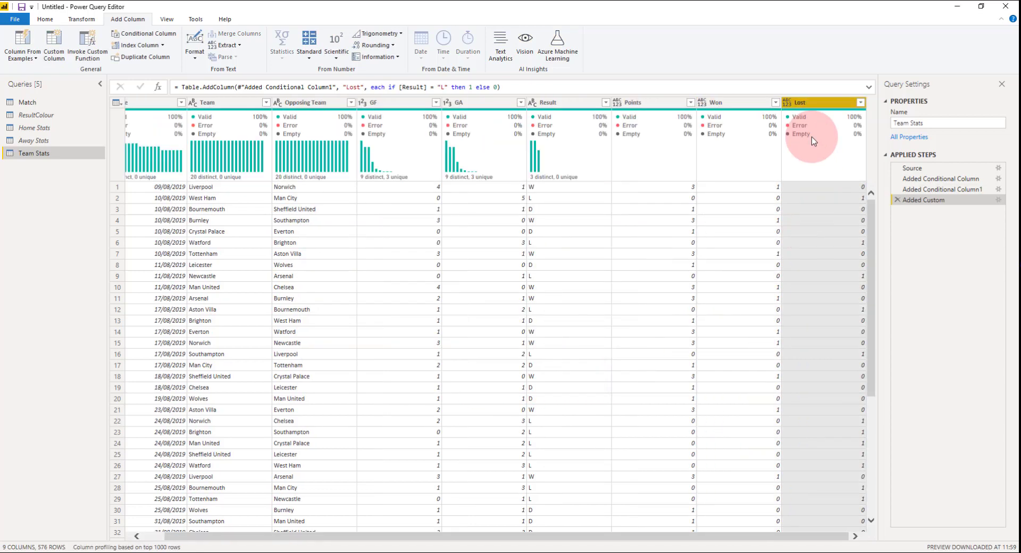
{"action": "mouse_move", "coordinate": [813, 141]}
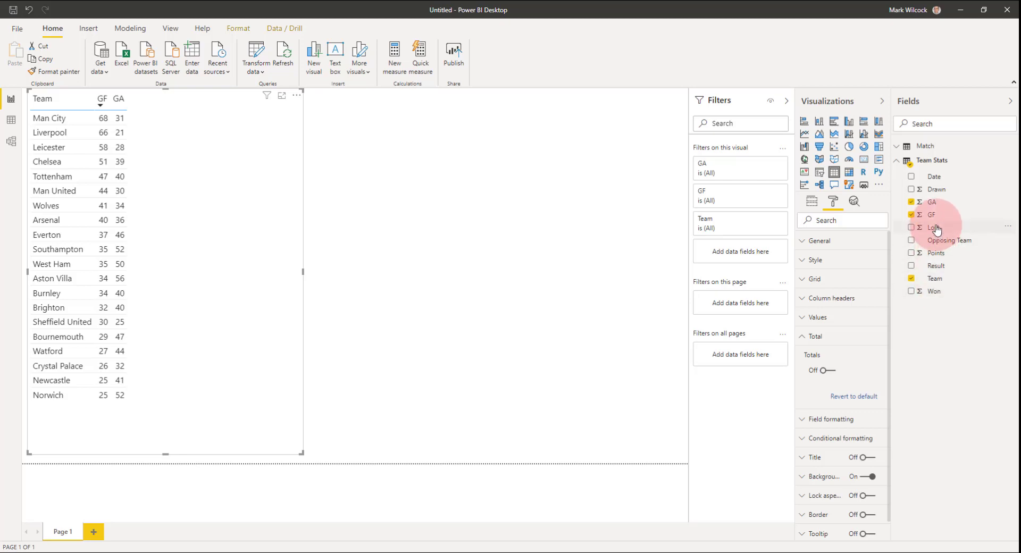
{"action": "left_click", "coordinate": [236, 193]}
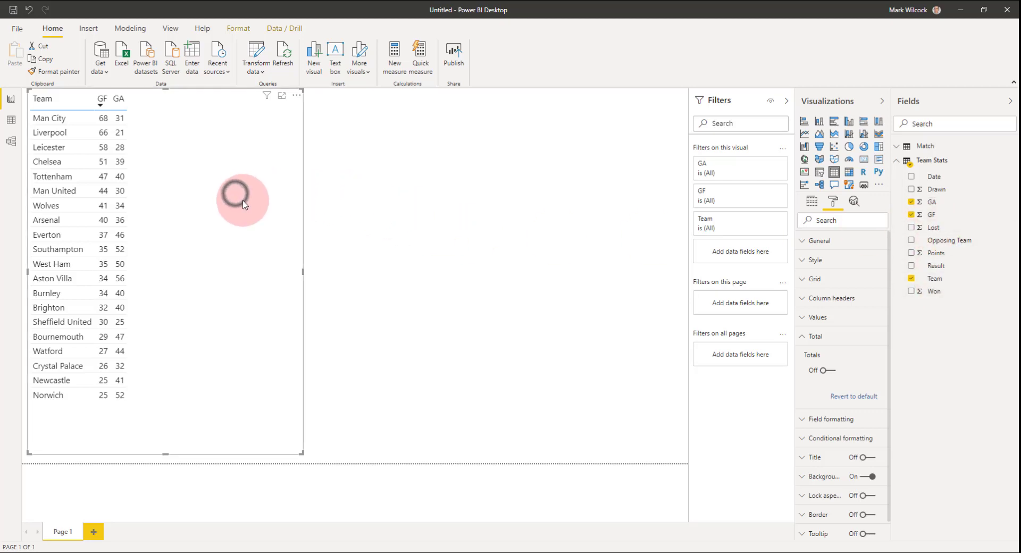
Add Won, Drawn and Lost after Team and Points after GA in the table visual, and sort it by Points descending
{"action": "left_click", "coordinate": [812, 202]}
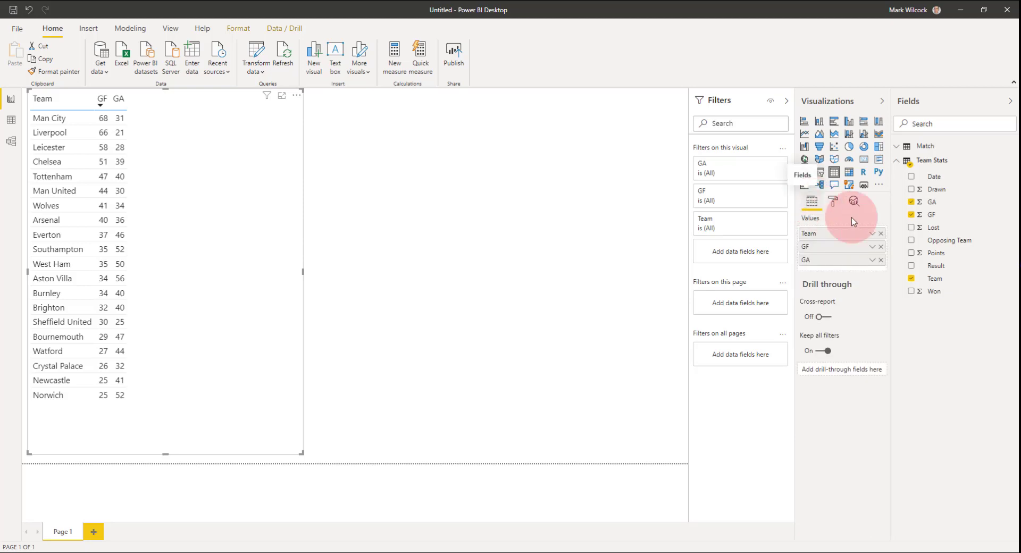
{"action": "left_click_drag", "start_coordinate": [950, 254], "coordinate": [846, 272]}
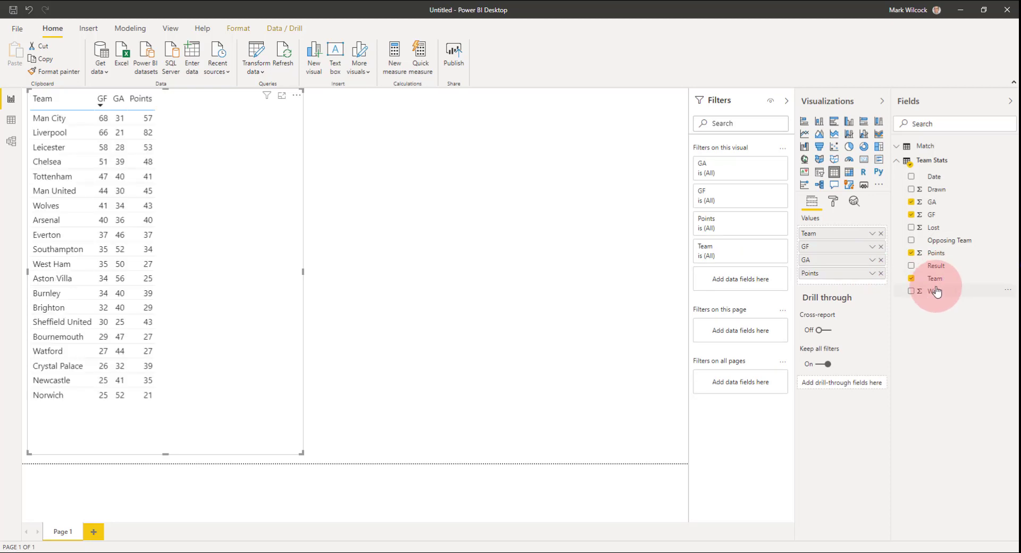
{"action": "left_click_drag", "start_coordinate": [935, 291], "coordinate": [848, 246]}
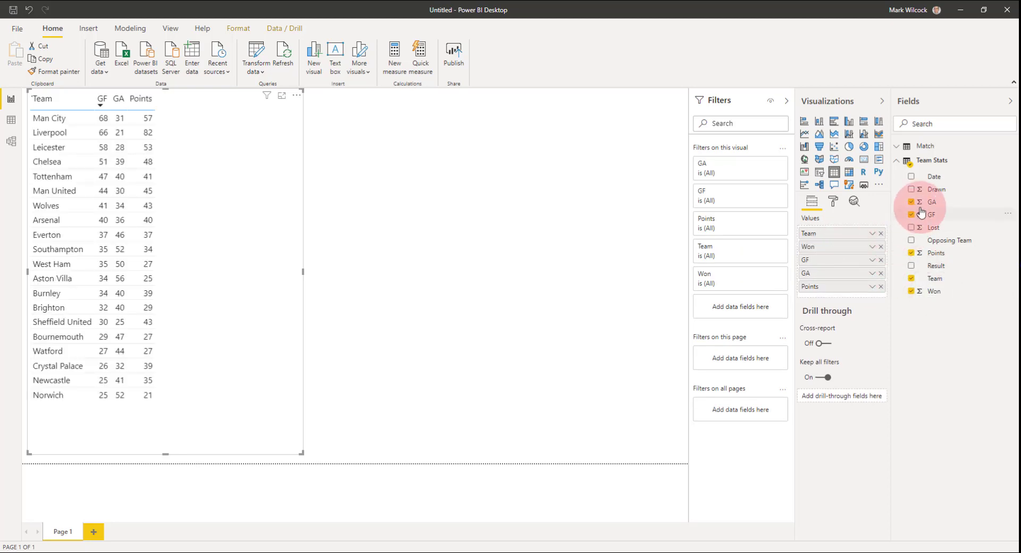
{"action": "left_click_drag", "start_coordinate": [935, 188], "coordinate": [848, 256]}
{"action": "left_click_drag", "start_coordinate": [932, 227], "coordinate": [871, 274]}
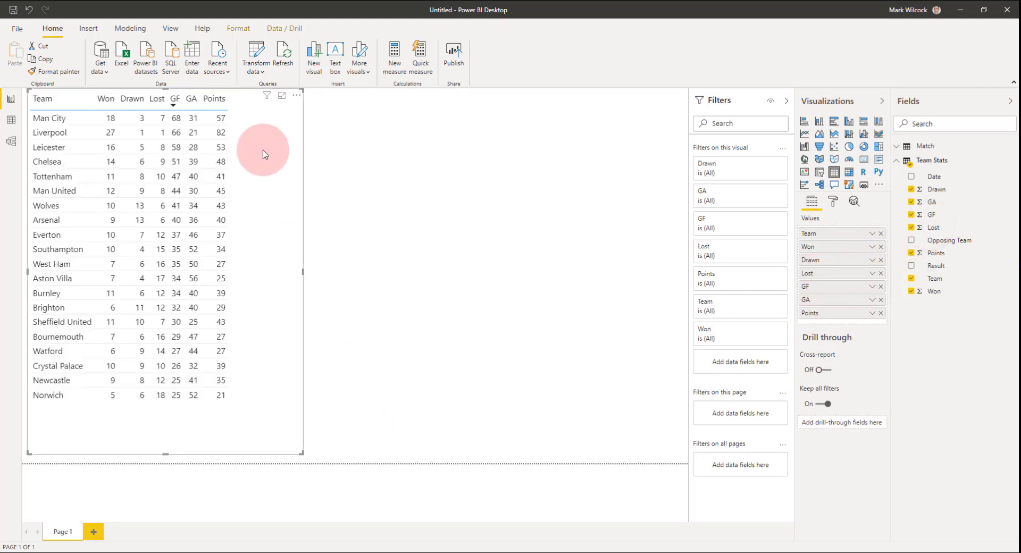
{"action": "left_click", "coordinate": [214, 101]}
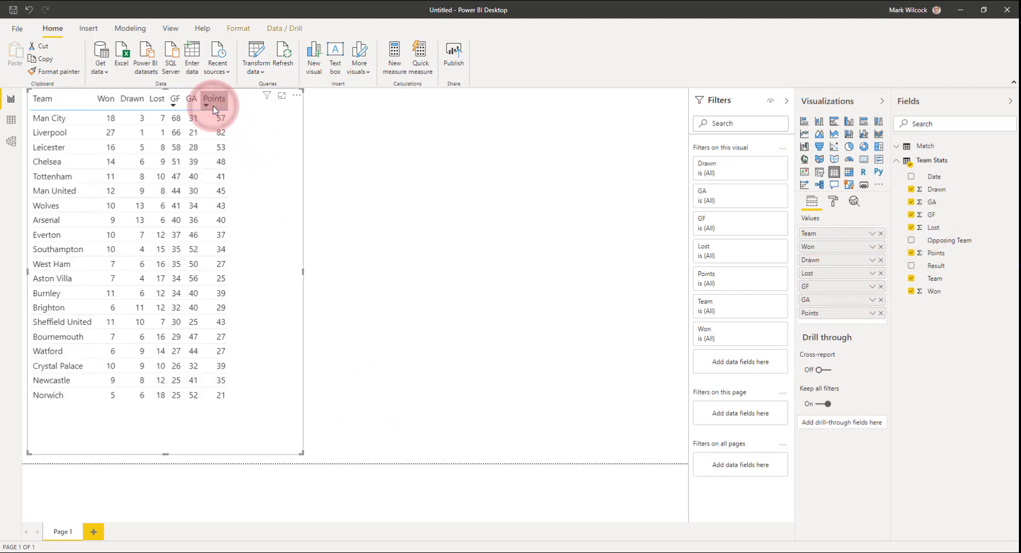
{"action": "left_click", "coordinate": [215, 106]}
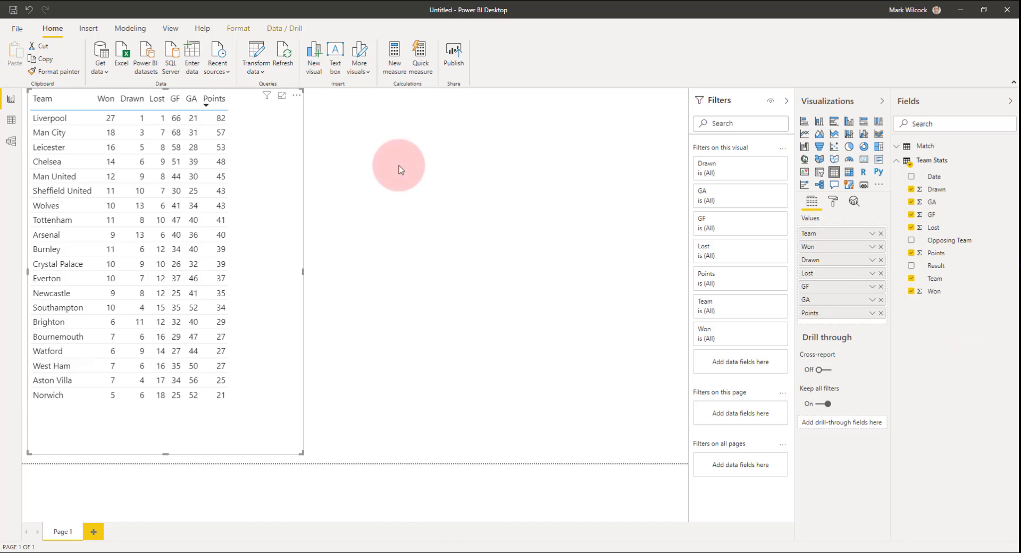
Create a Team Stats calculated column GD = 'Team Stats'[GF] - 'Team Stats'[GA] and place it between GA and Points in the table visual
{"action": "left_click", "coordinate": [140, 33]}
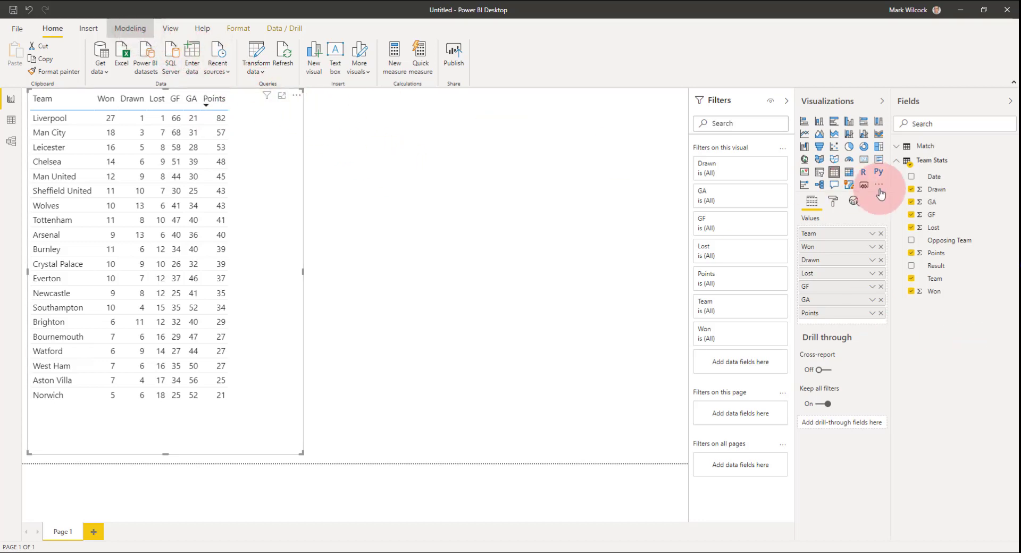
{"action": "left_click", "coordinate": [936, 189]}
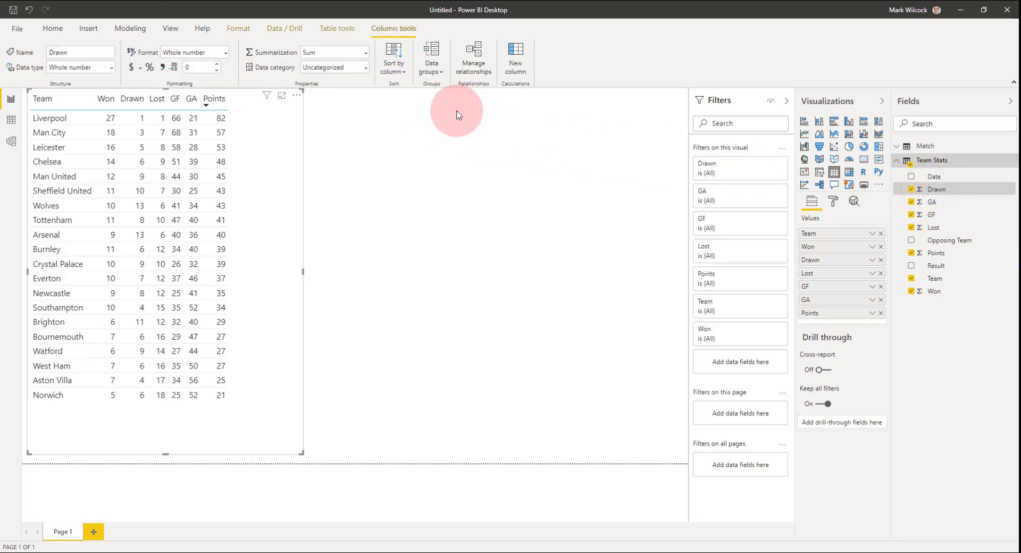
{"action": "left_click", "coordinate": [516, 66]}
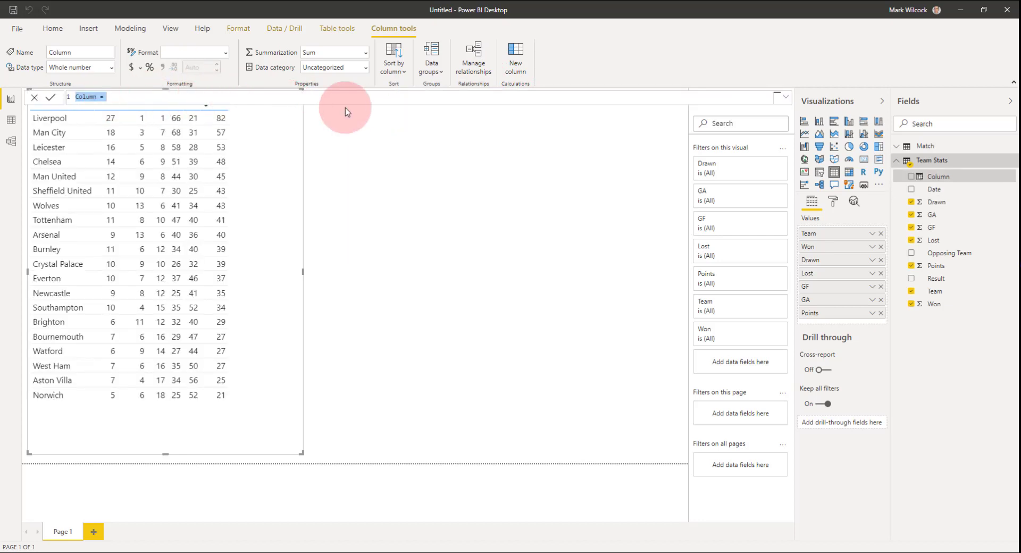
{"action": "double_click", "coordinate": [88, 98]}
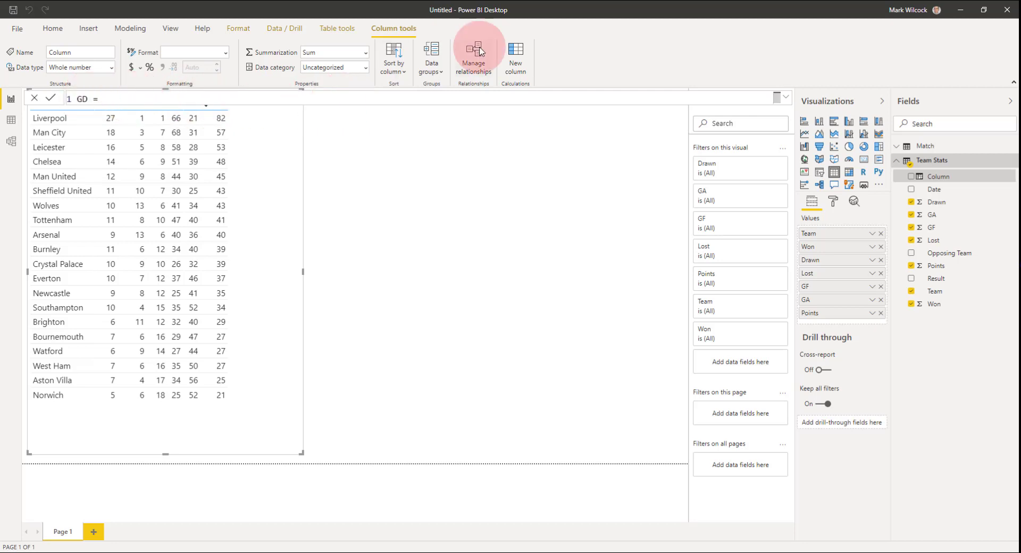
{"action": "left_click", "coordinate": [277, 96]}
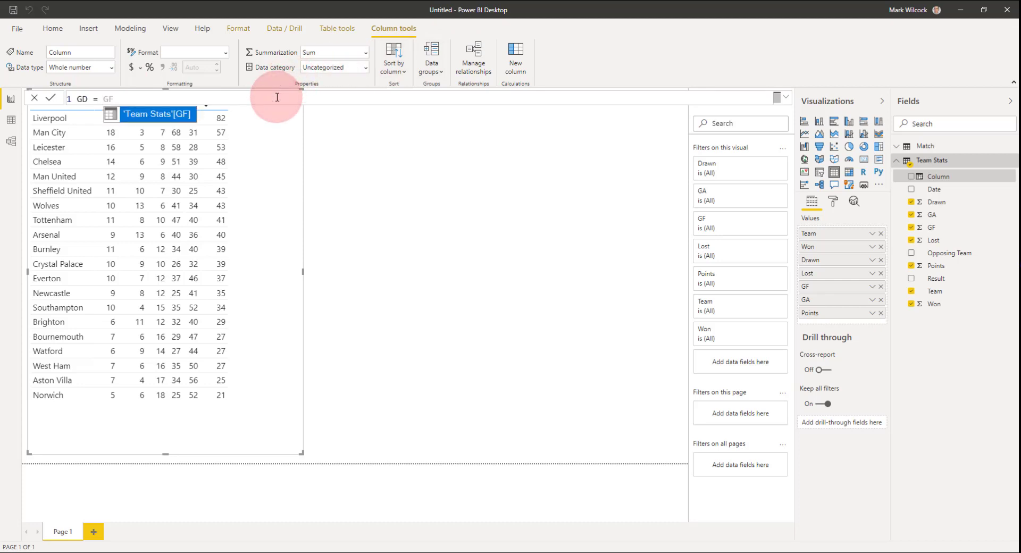
{"action": "type", "text": "GF"}
{"action": "key", "text": "Tab"}
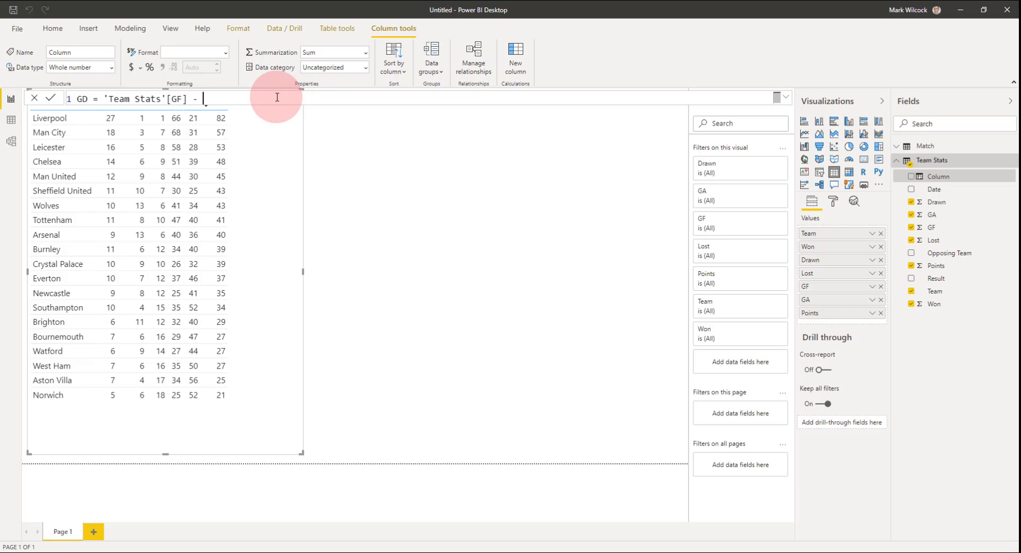
{"action": "type", "text": "GA"}
{"action": "key", "text": "Tab"}
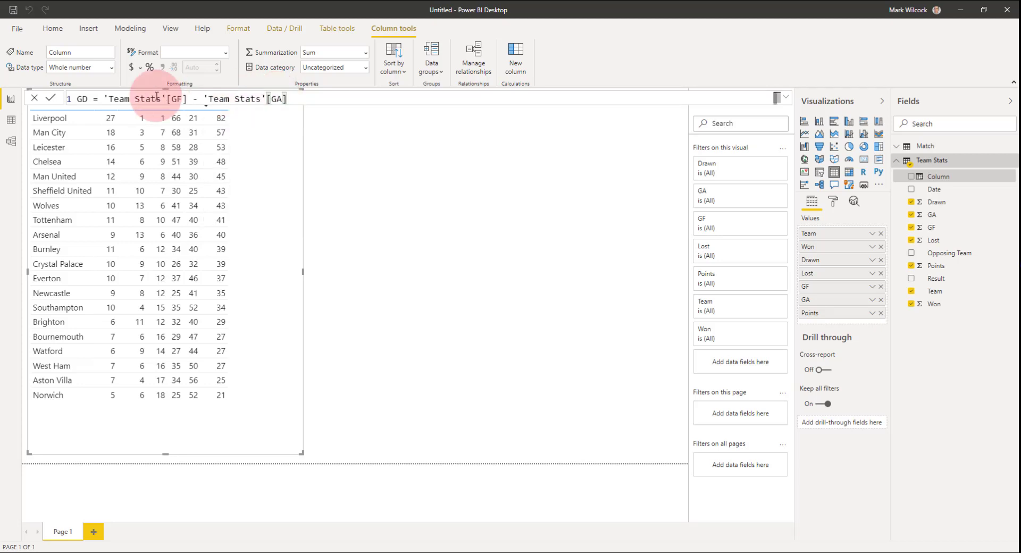
{"action": "left_click", "coordinate": [51, 98]}
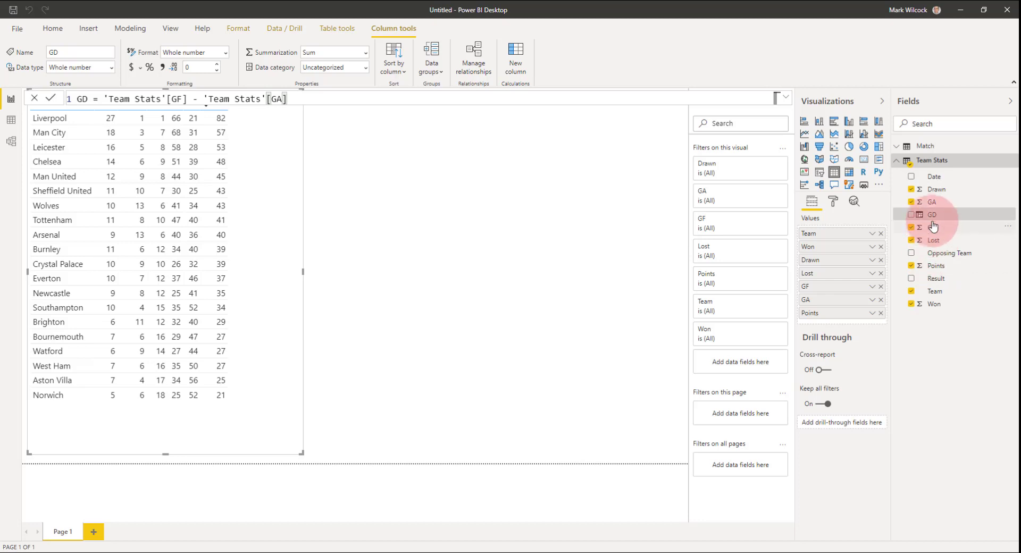
{"action": "left_click_drag", "start_coordinate": [932, 217], "coordinate": [855, 314]}
{"action": "left_click", "coordinate": [538, 381]}
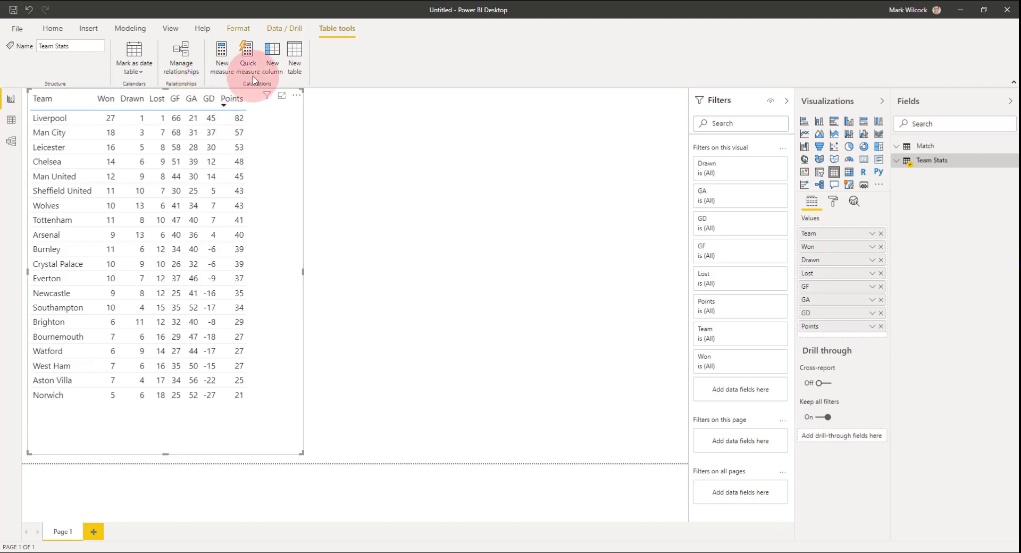
Create a Team Stats measure Played = COUNTROWS('Team Stats') and place it between Team and Won in the table visual
{"action": "left_click", "coordinate": [225, 59]}
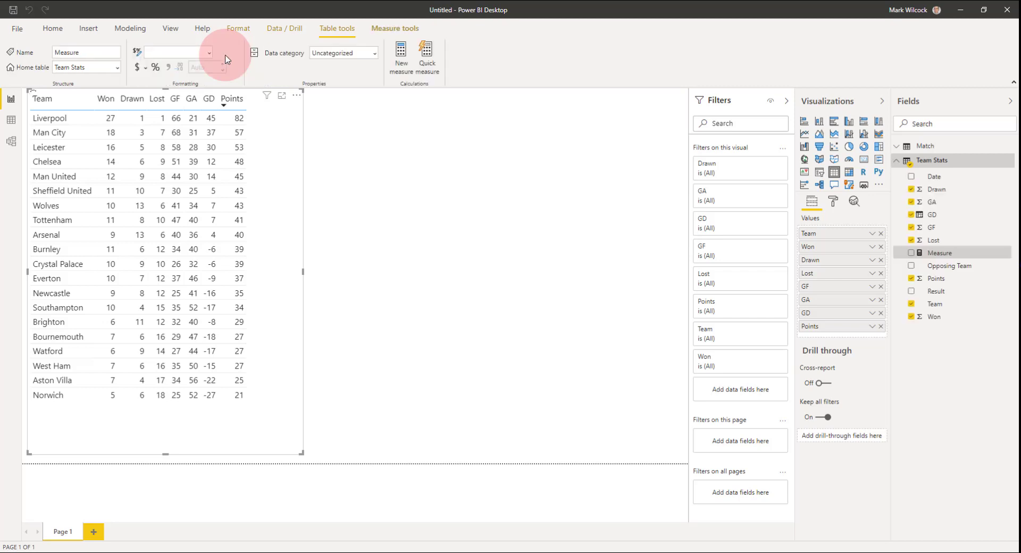
{"action": "double_click", "coordinate": [100, 99]}
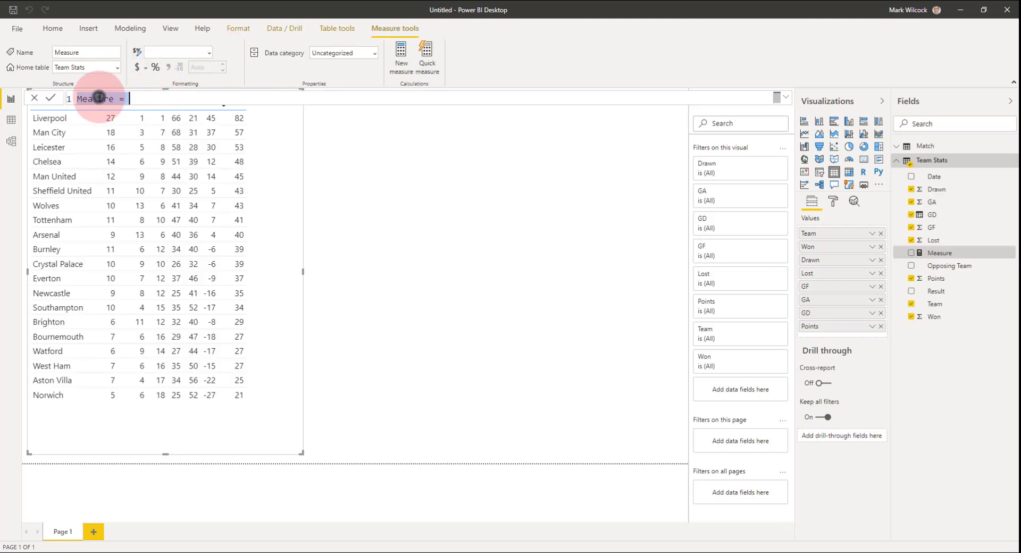
{"action": "type", "text": "p"}
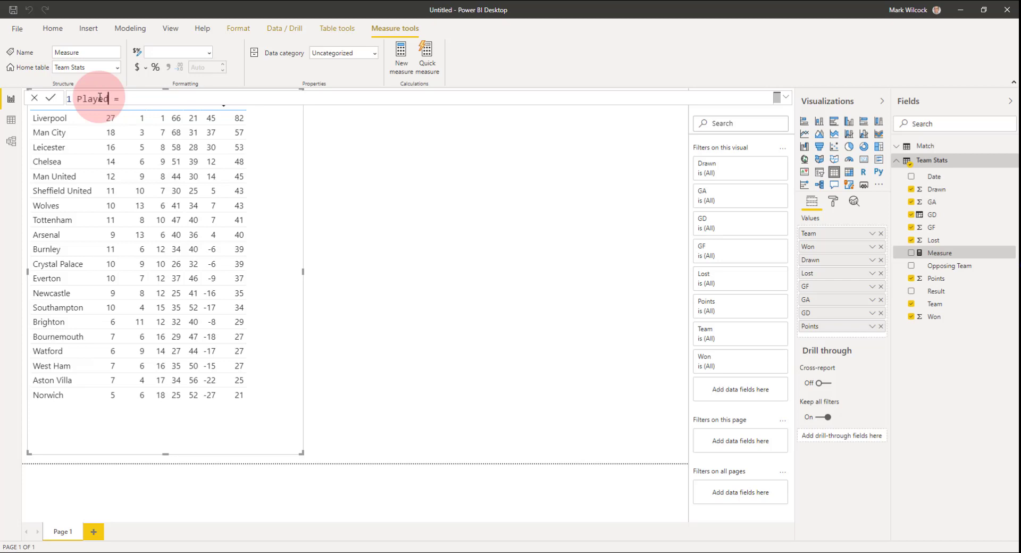
{"action": "left_click", "coordinate": [130, 98]}
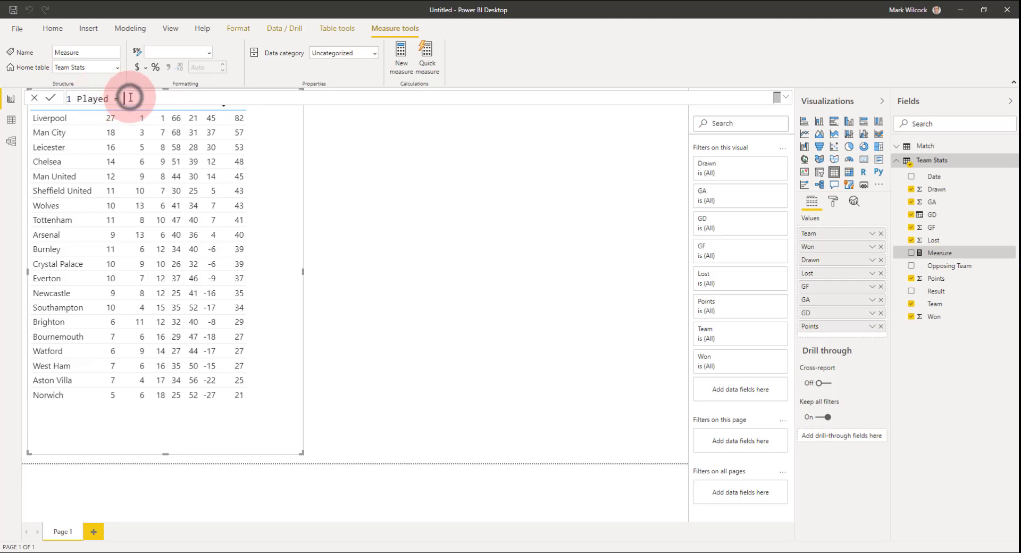
{"action": "type", "text": "countr"}
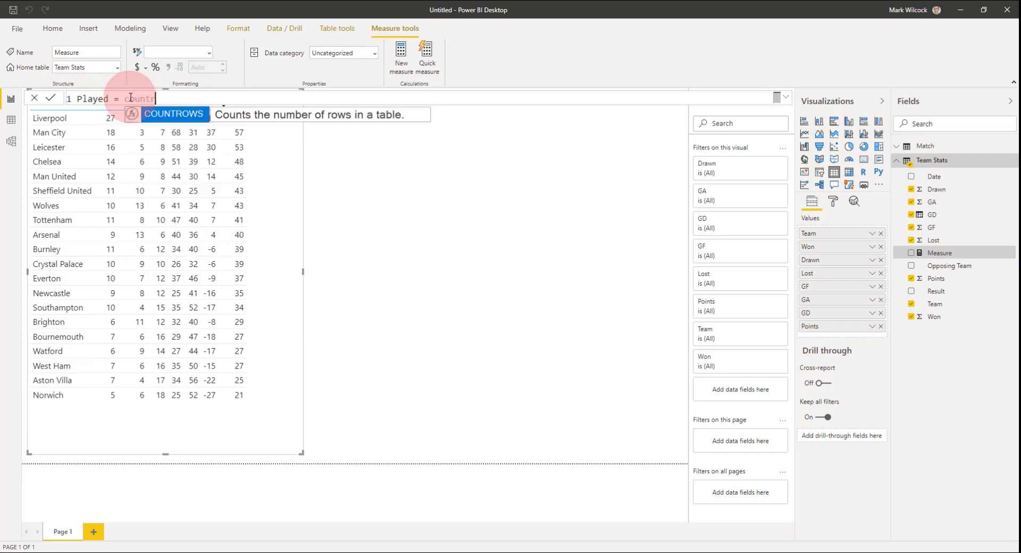
{"action": "key", "text": "Tab"}
{"action": "type", "text": "tea"}
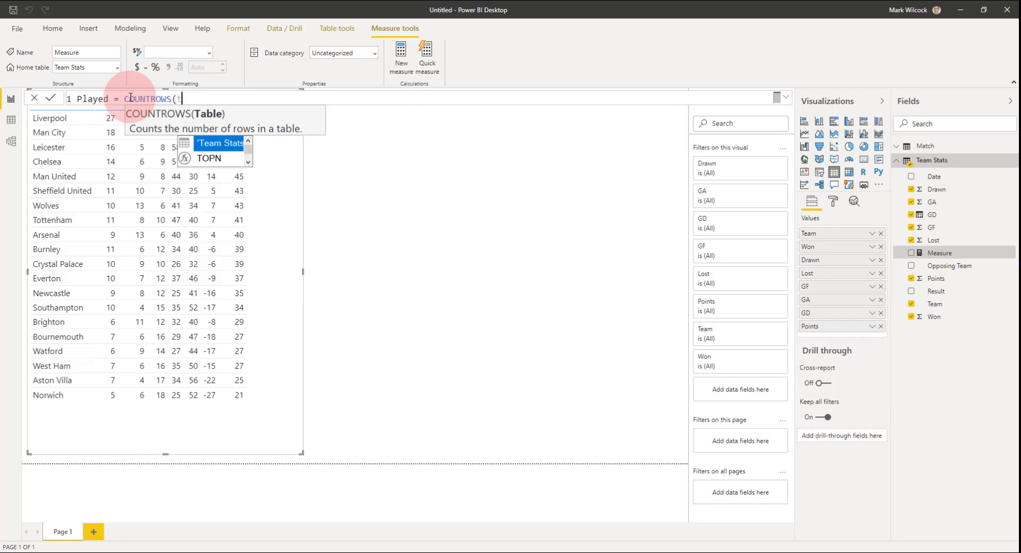
{"action": "key", "text": "Tab"}
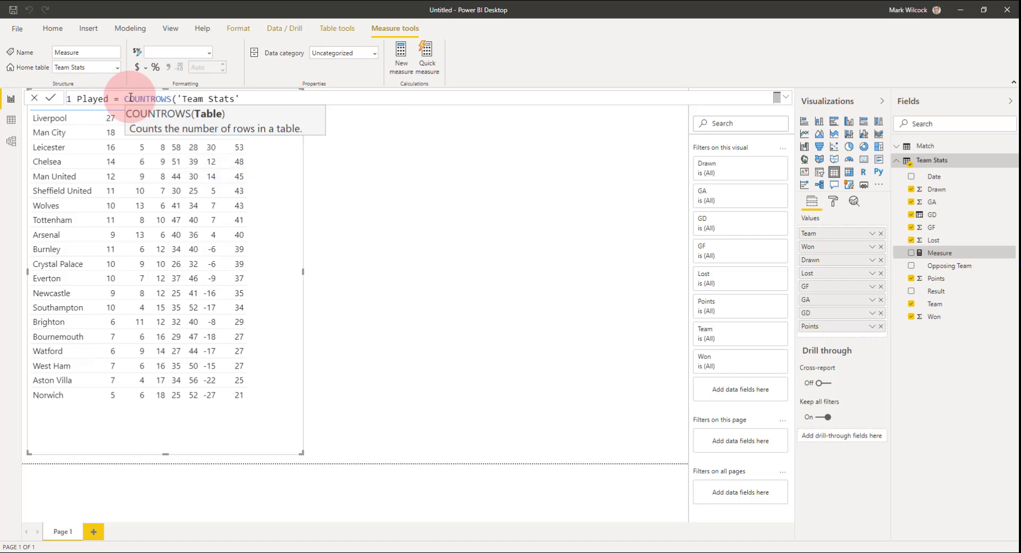
{"action": "type", "text": ")"}
{"action": "left_click", "coordinate": [49, 98]}
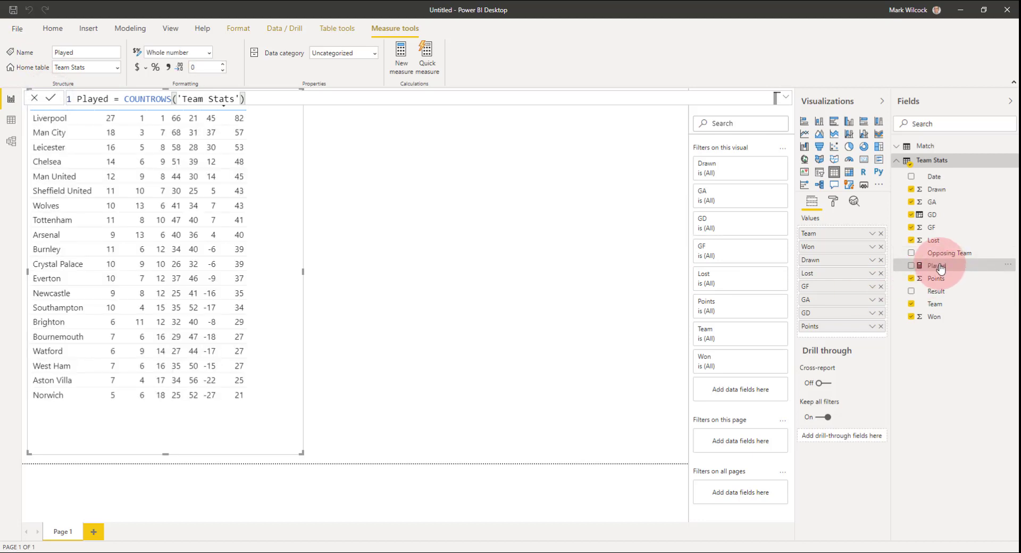
{"action": "left_click_drag", "start_coordinate": [941, 269], "coordinate": [120, 213]}
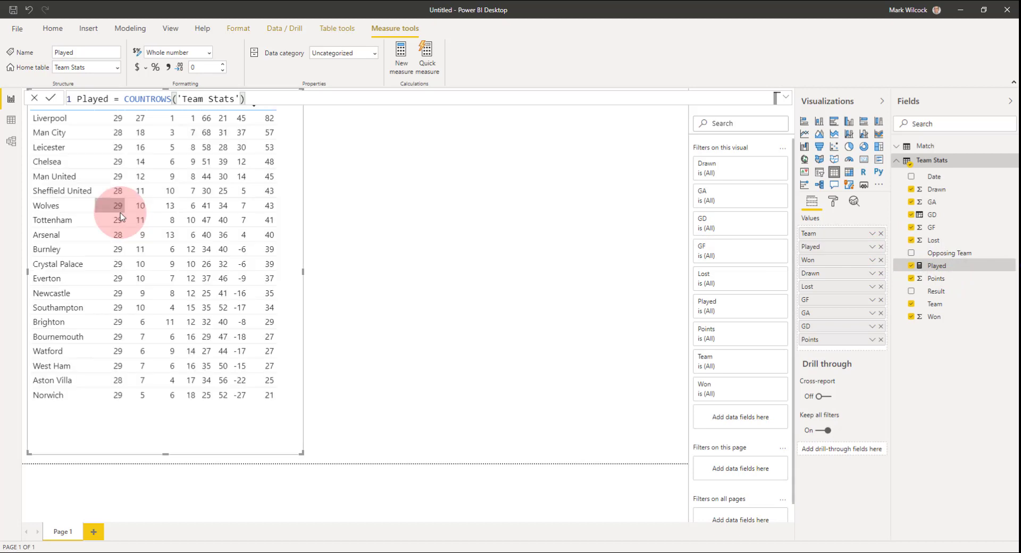
{"action": "left_click", "coordinate": [521, 228]}
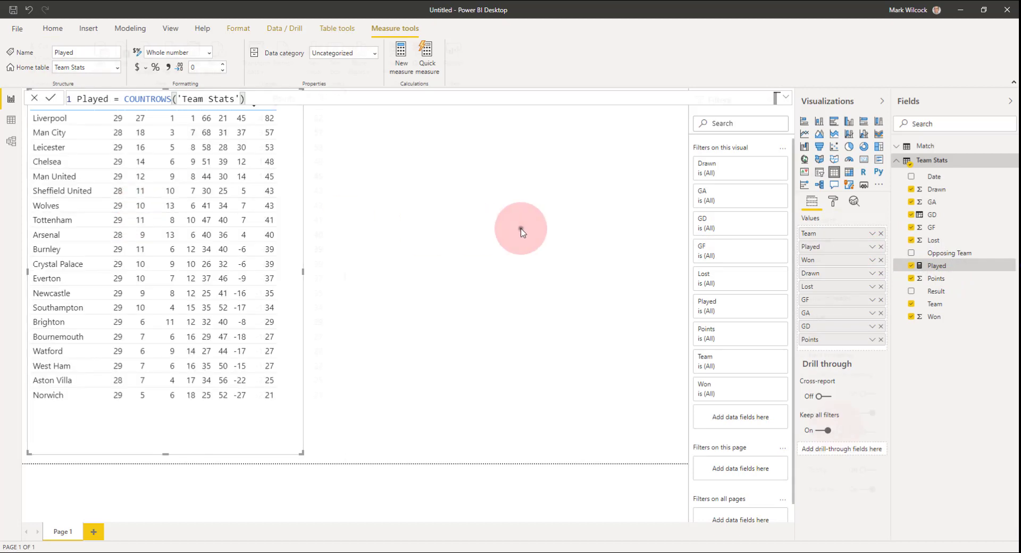
Turn on data bars for the Points column in the table visual's conditional formatting
{"action": "left_click", "coordinate": [837, 428]}
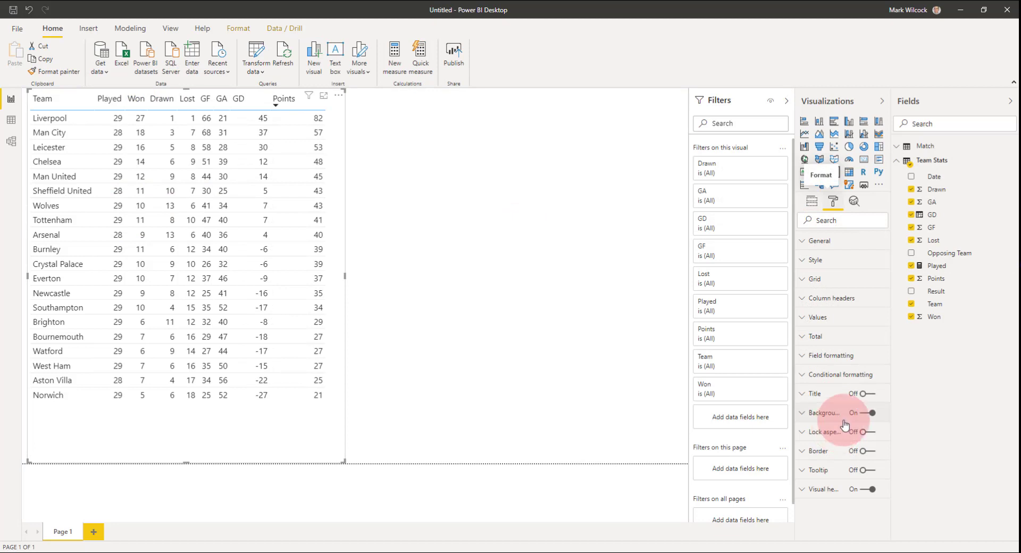
{"action": "left_click", "coordinate": [804, 381]}
{"action": "left_click", "coordinate": [824, 397]}
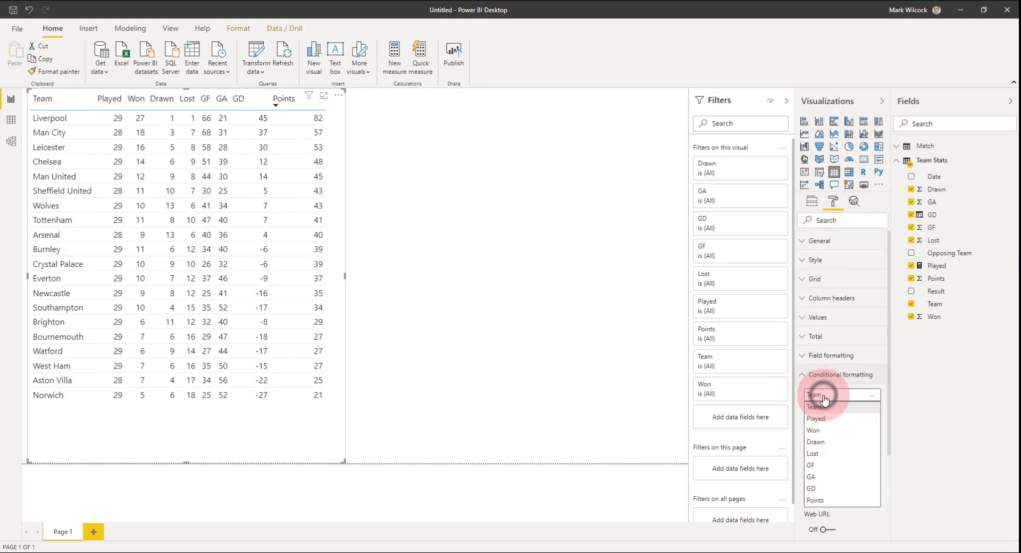
{"action": "left_click", "coordinate": [835, 503]}
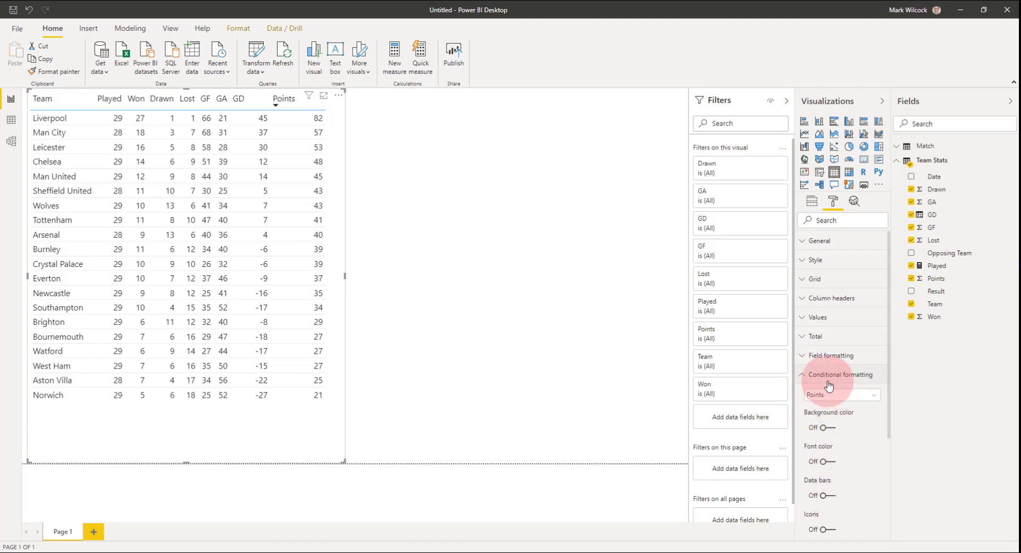
{"action": "left_click", "coordinate": [874, 396]}
{"action": "left_click", "coordinate": [873, 398]}
{"action": "left_click", "coordinate": [834, 483]}
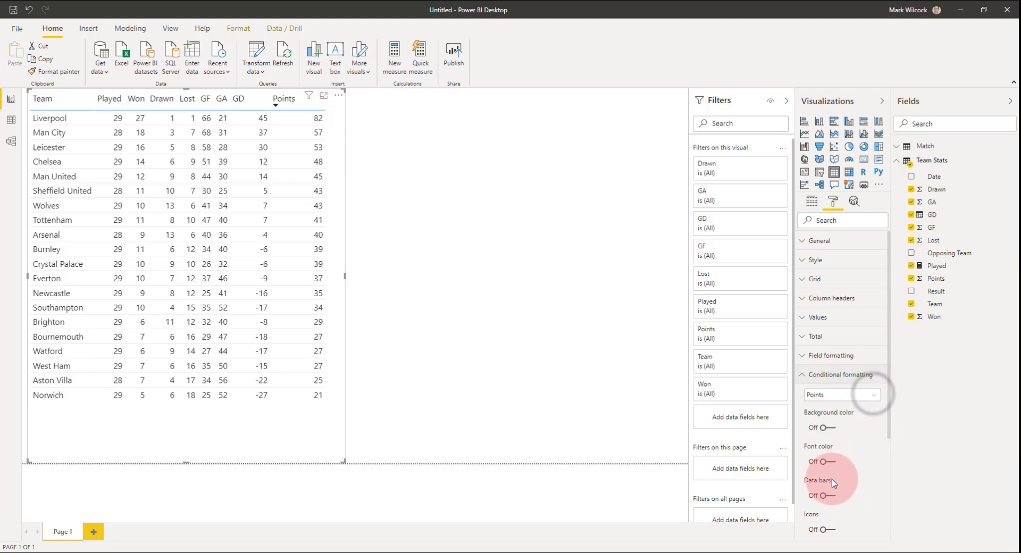
{"action": "left_click", "coordinate": [833, 496]}
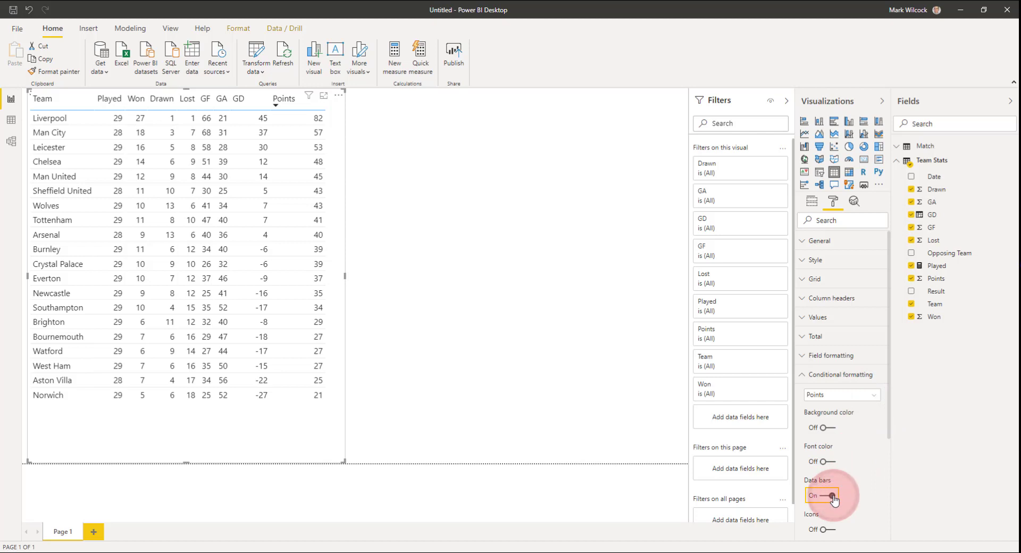
{"action": "scroll", "coordinate": [862, 489], "scroll_direction": "down", "scroll_amount": 1}
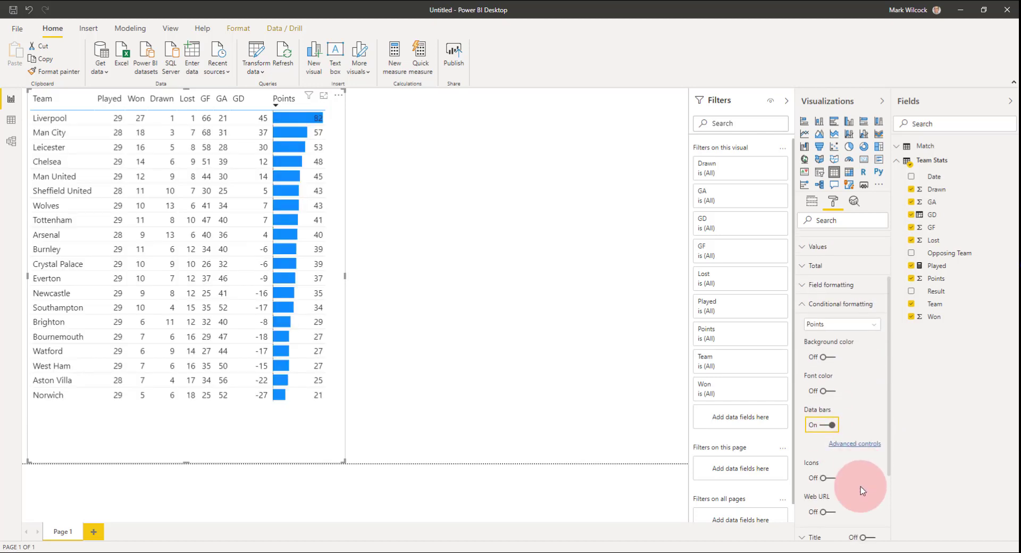
Set the positive bar colour of the Points data bars to a light blue theme colour
{"action": "left_click", "coordinate": [861, 448]}
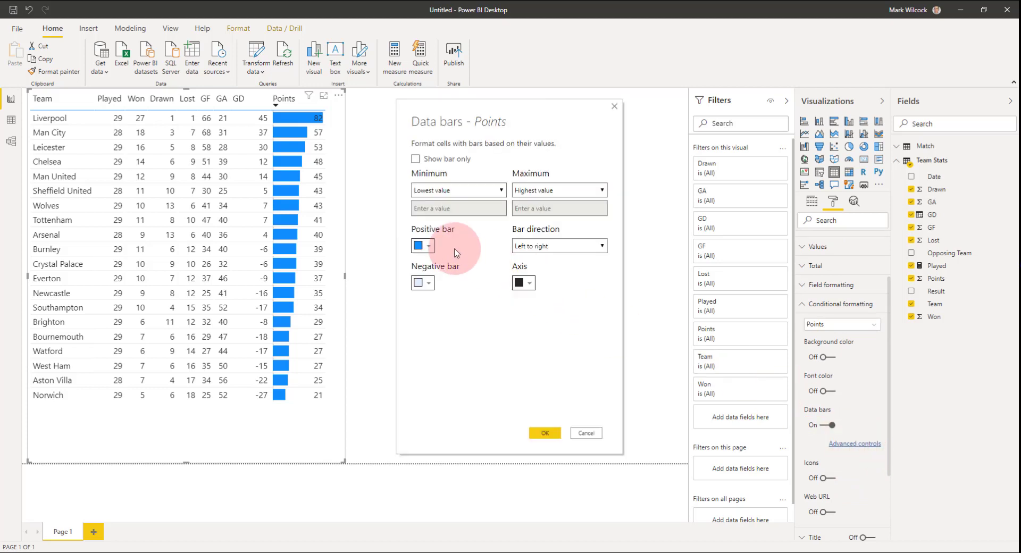
{"action": "left_click", "coordinate": [430, 247]}
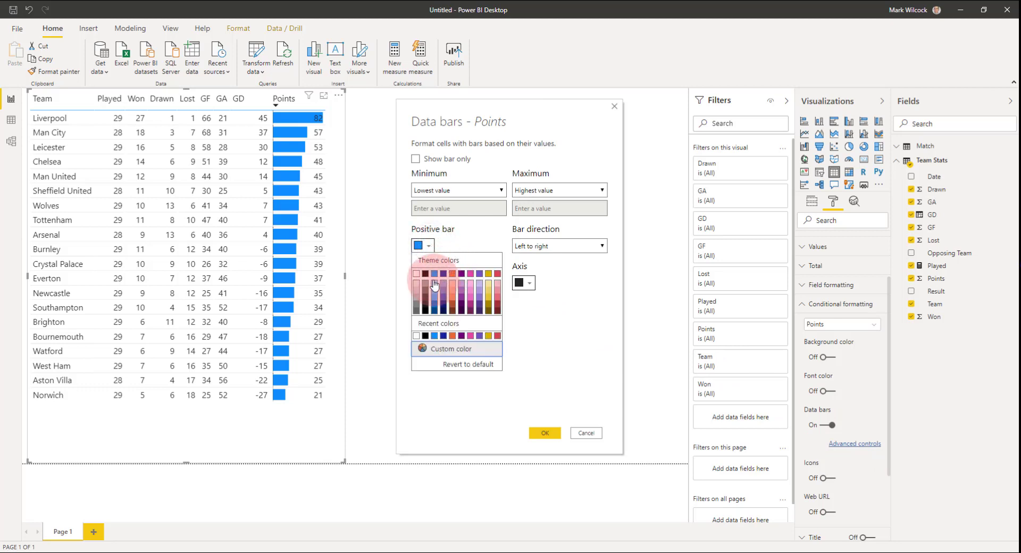
{"action": "left_click", "coordinate": [434, 287]}
{"action": "left_click", "coordinate": [545, 433]}
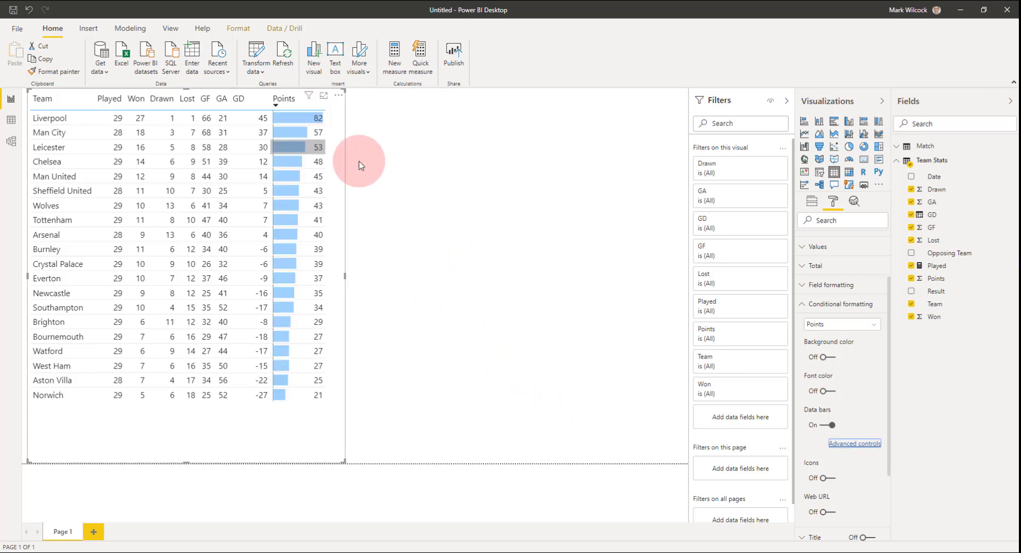
Turn on background colour conditional formatting for the GD column of the league table visual
{"action": "left_click", "coordinate": [851, 324]}
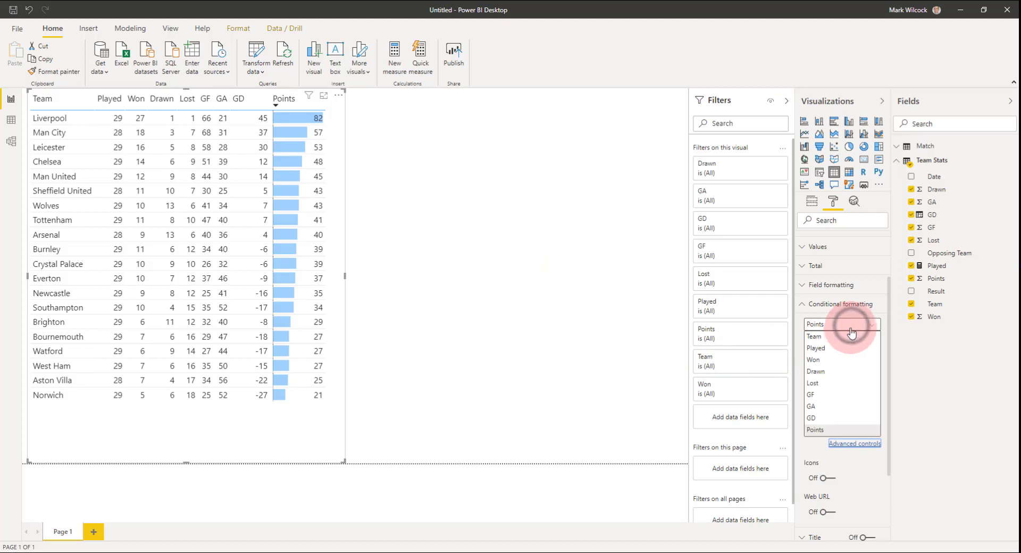
{"action": "left_click", "coordinate": [818, 418]}
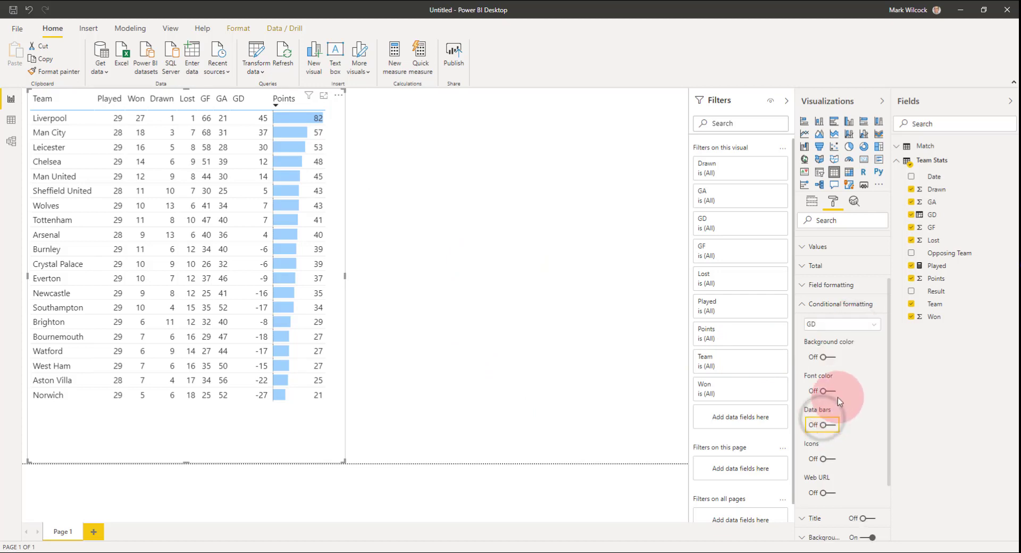
{"action": "left_click", "coordinate": [832, 358]}
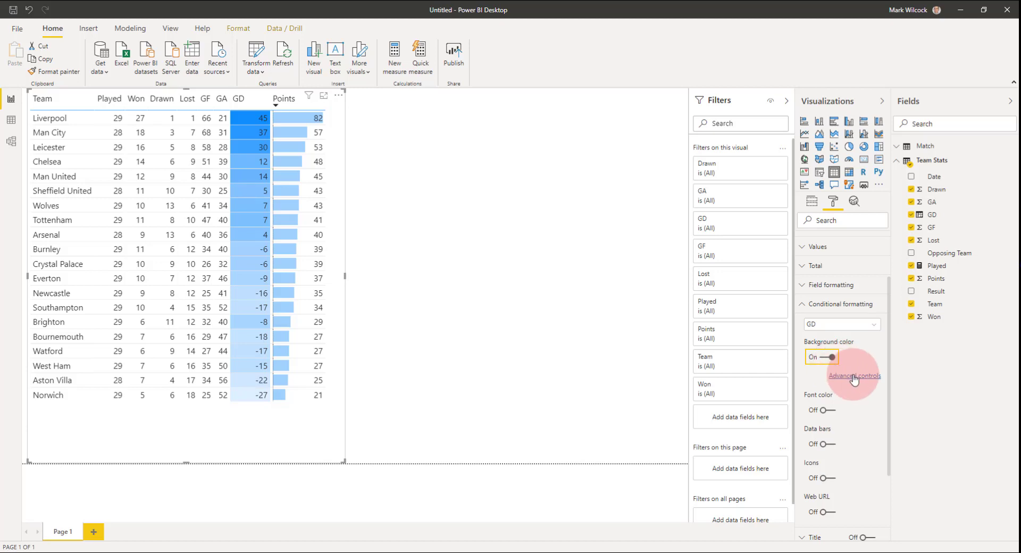
Set the GD background colour scale to light red for the lowest value and a custom bright green for the highest value
{"action": "left_click", "coordinate": [854, 377]}
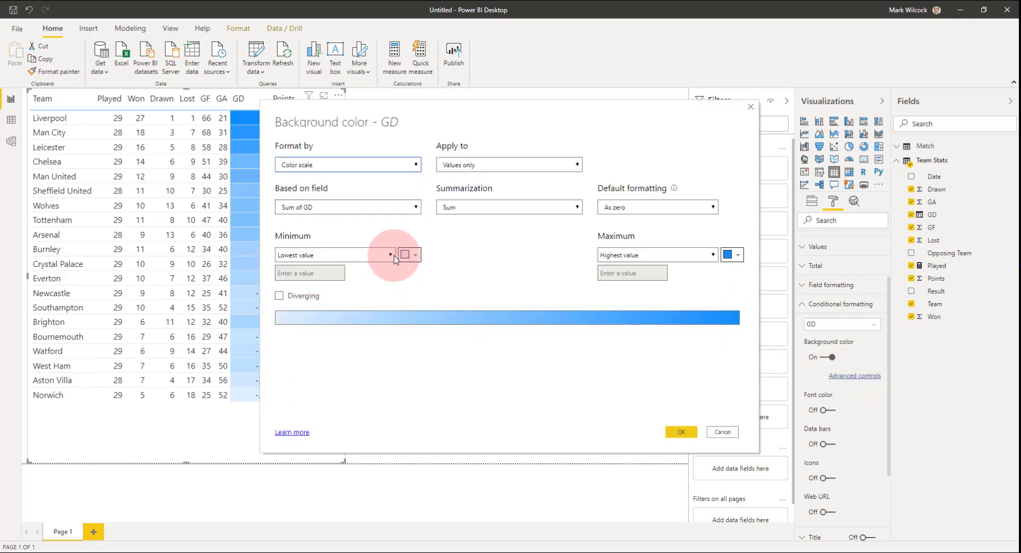
{"action": "left_click", "coordinate": [414, 256]}
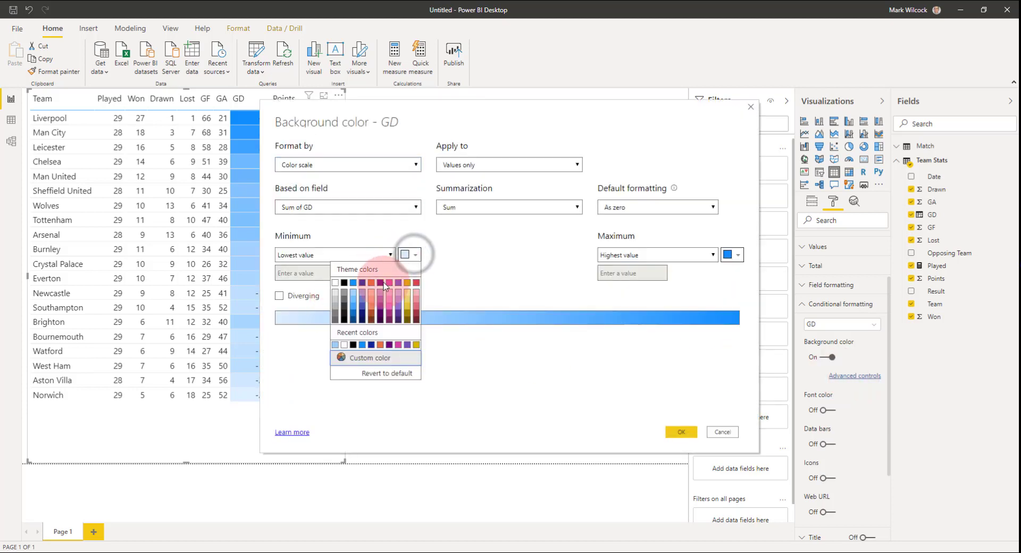
{"action": "left_click", "coordinate": [416, 295]}
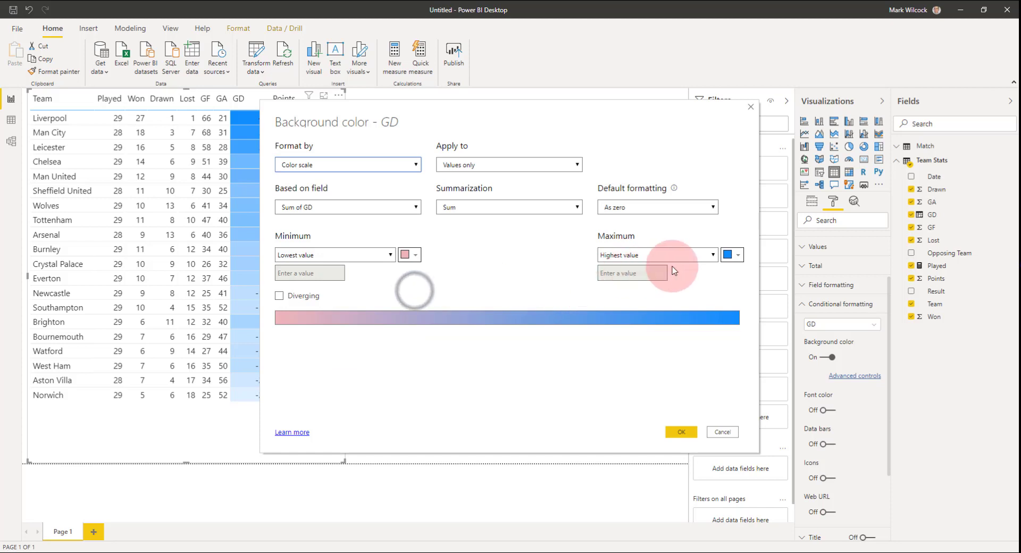
{"action": "left_click", "coordinate": [737, 259]}
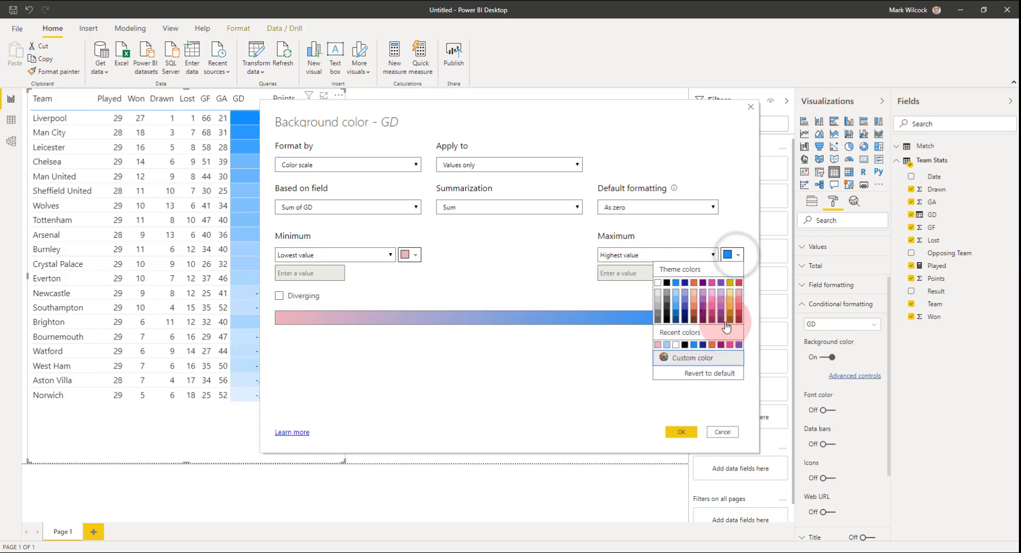
{"action": "left_click", "coordinate": [711, 359]}
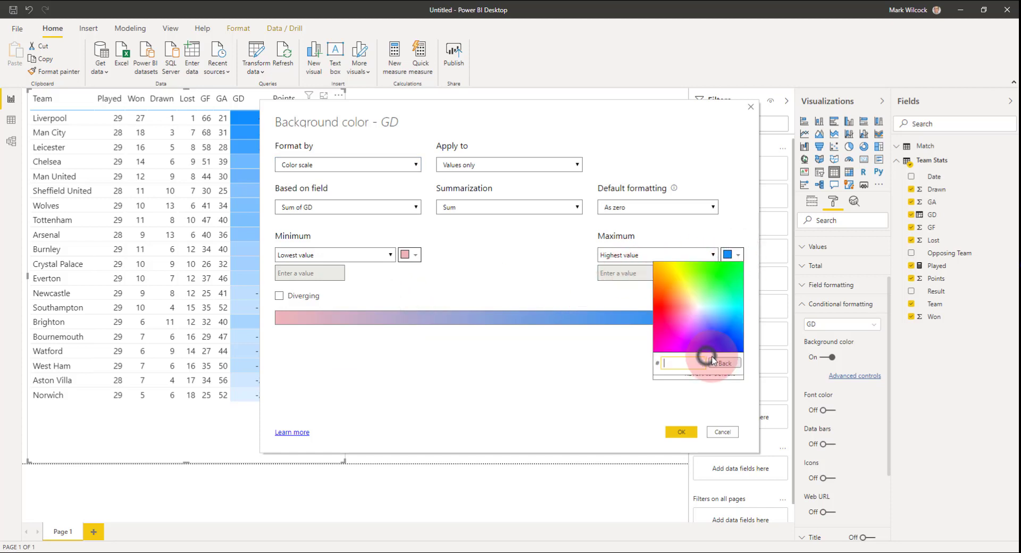
{"action": "left_click", "coordinate": [733, 282]}
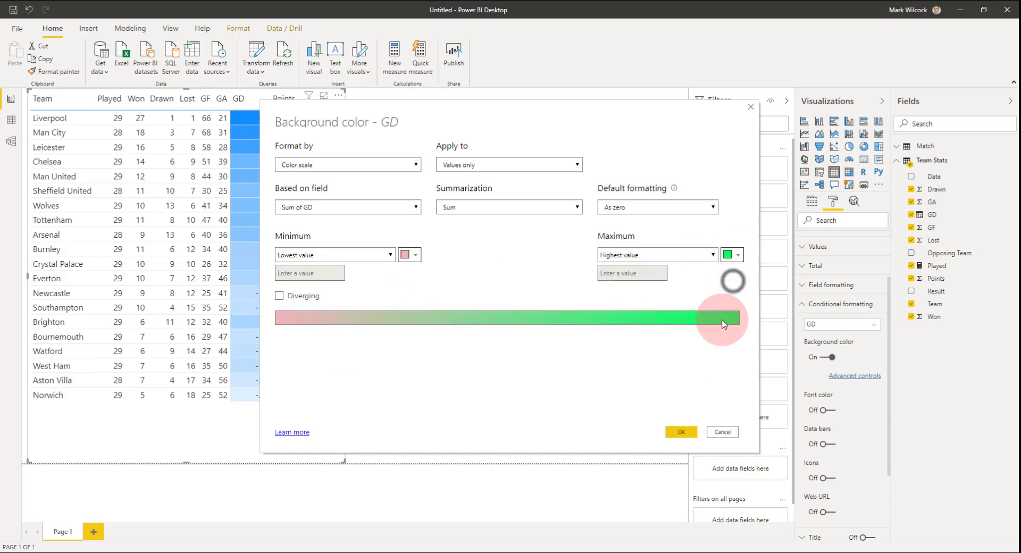
Make the GD colour scale diverging with a custom centre value of 0 in white, and apply it
{"action": "left_click", "coordinate": [280, 296]}
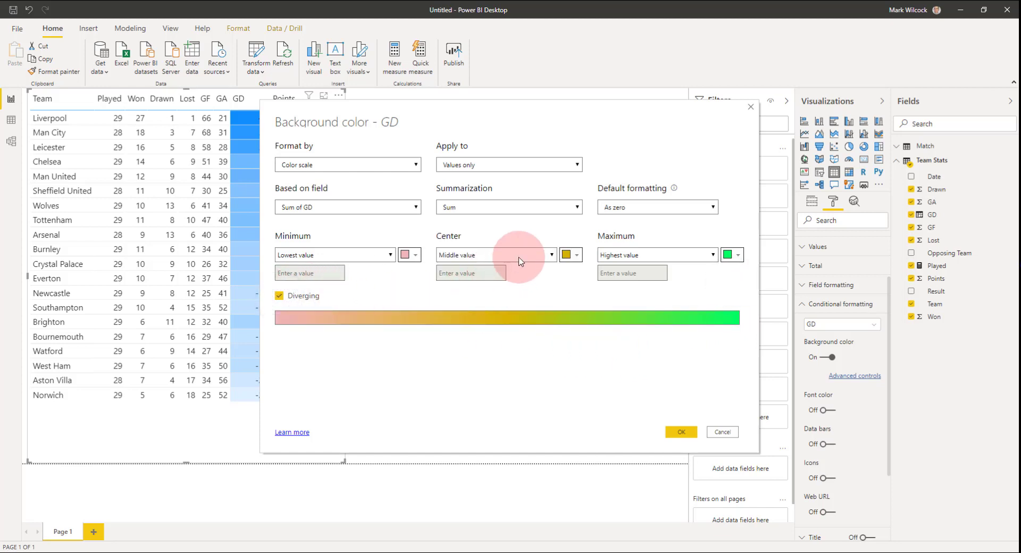
{"action": "left_click", "coordinate": [520, 260]}
{"action": "left_click", "coordinate": [480, 288]}
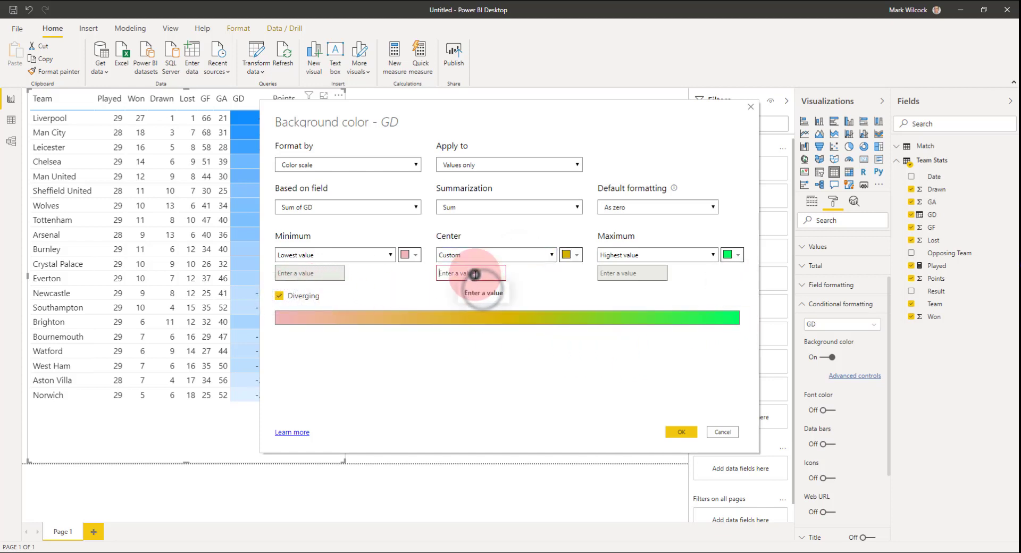
{"action": "type", "text": "0"}
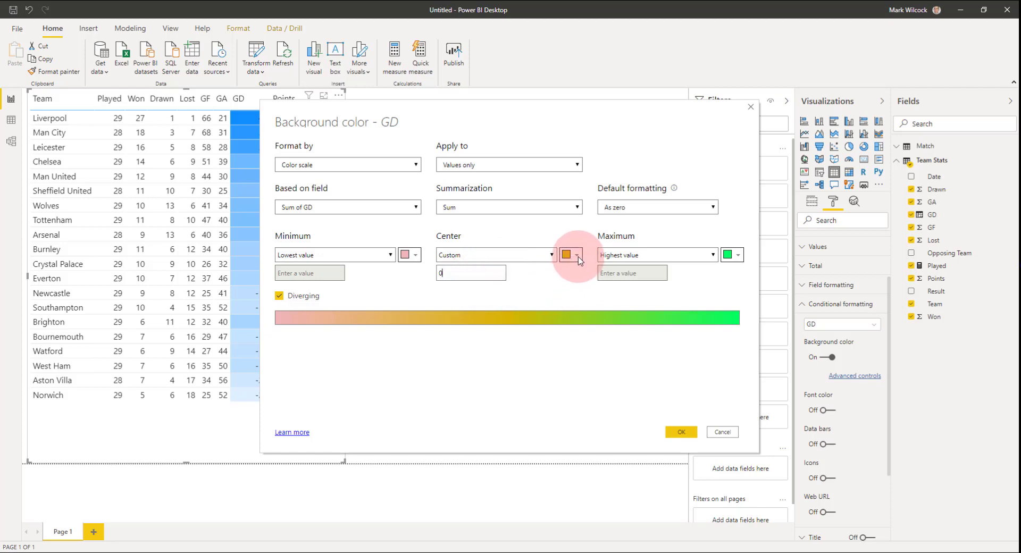
{"action": "left_click", "coordinate": [578, 255]}
{"action": "left_click", "coordinate": [497, 282]}
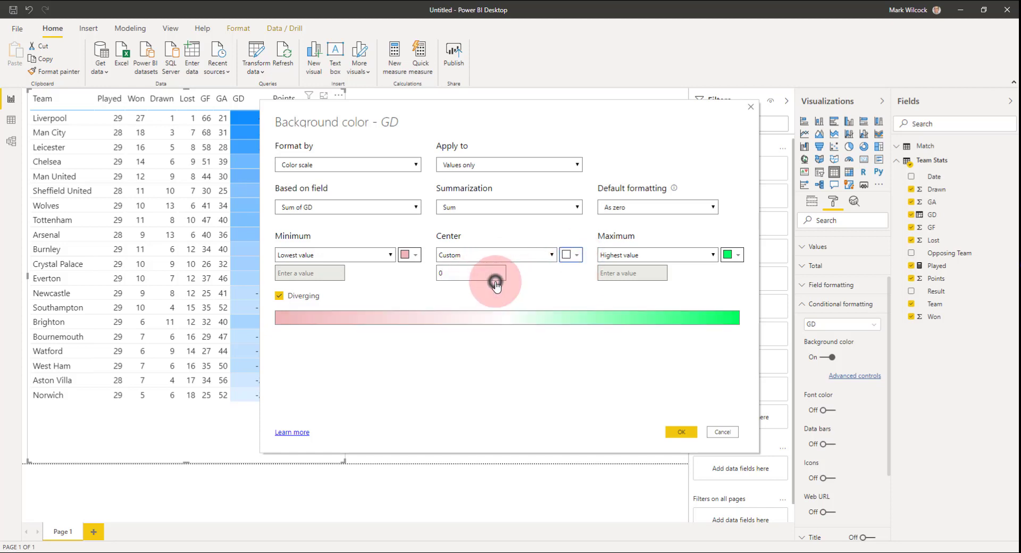
{"action": "left_click", "coordinate": [681, 432]}
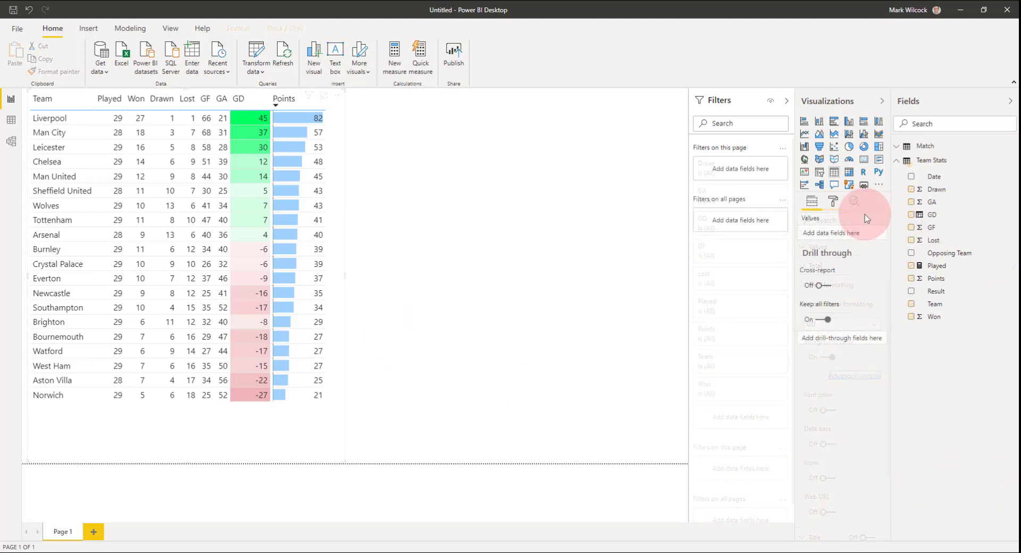
Add a second table visual beside the league table with Date, Opposing Team and Result from Team Stats
{"action": "left_click", "coordinate": [834, 173]}
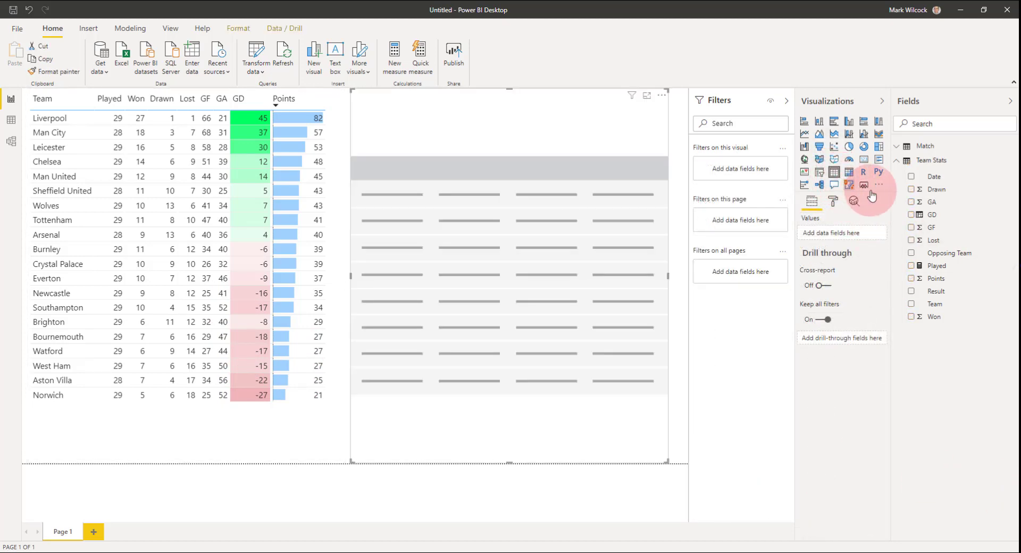
{"action": "left_click_drag", "start_coordinate": [935, 181], "coordinate": [841, 237]}
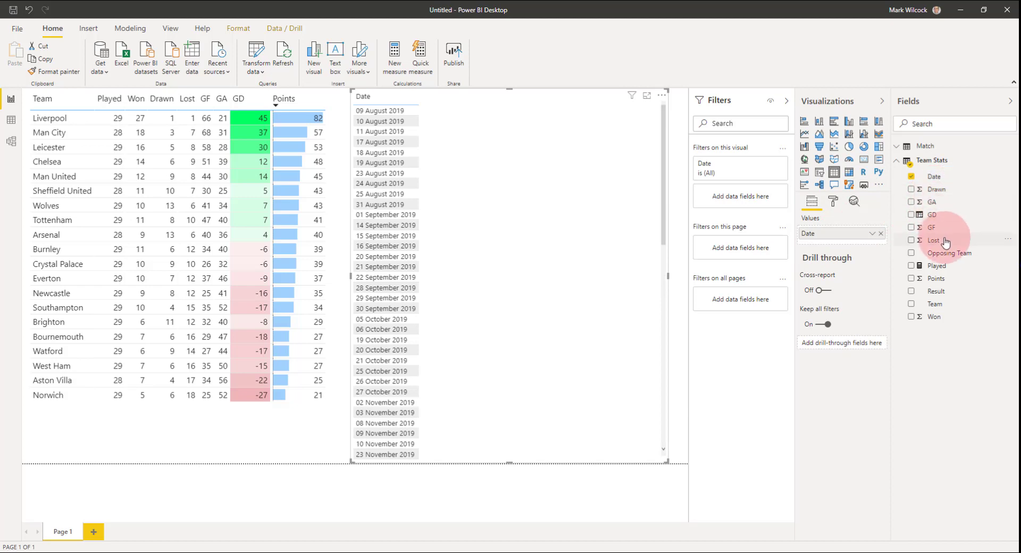
{"action": "left_click_drag", "start_coordinate": [946, 253], "coordinate": [855, 241]}
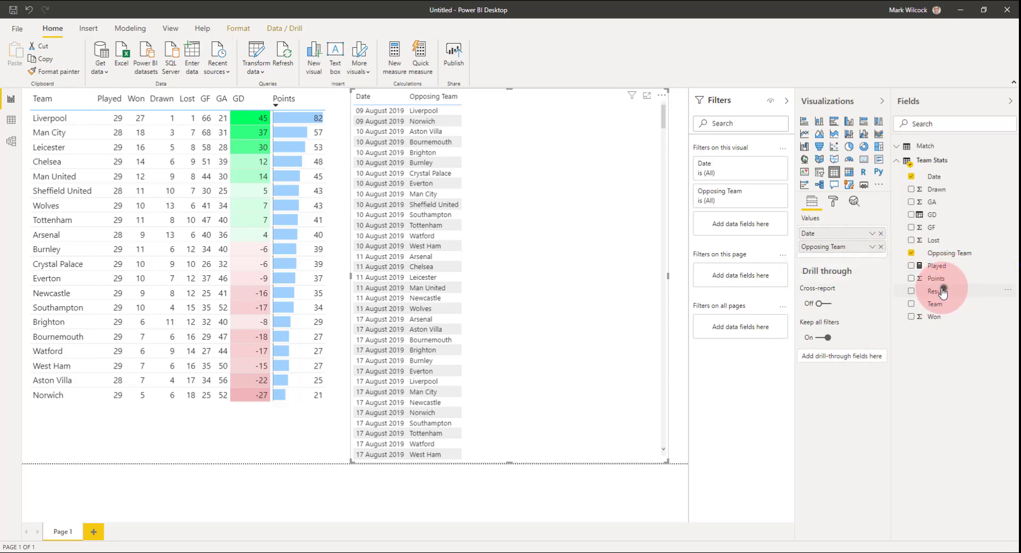
{"action": "left_click_drag", "start_coordinate": [943, 292], "coordinate": [857, 263]}
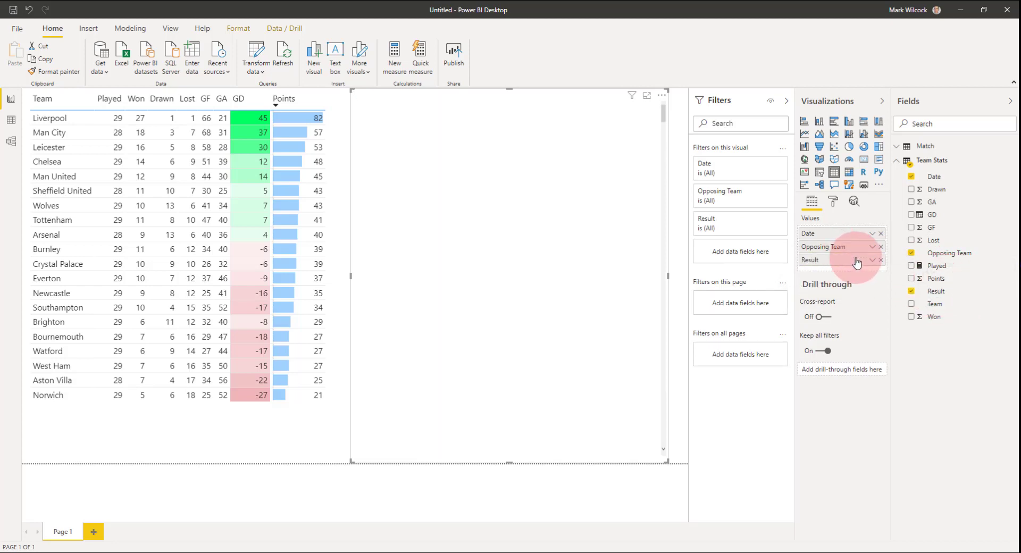
Cross-filter the match list to Liverpool from the league table and sort the match list by Date, latest first
{"action": "left_click", "coordinate": [53, 119]}
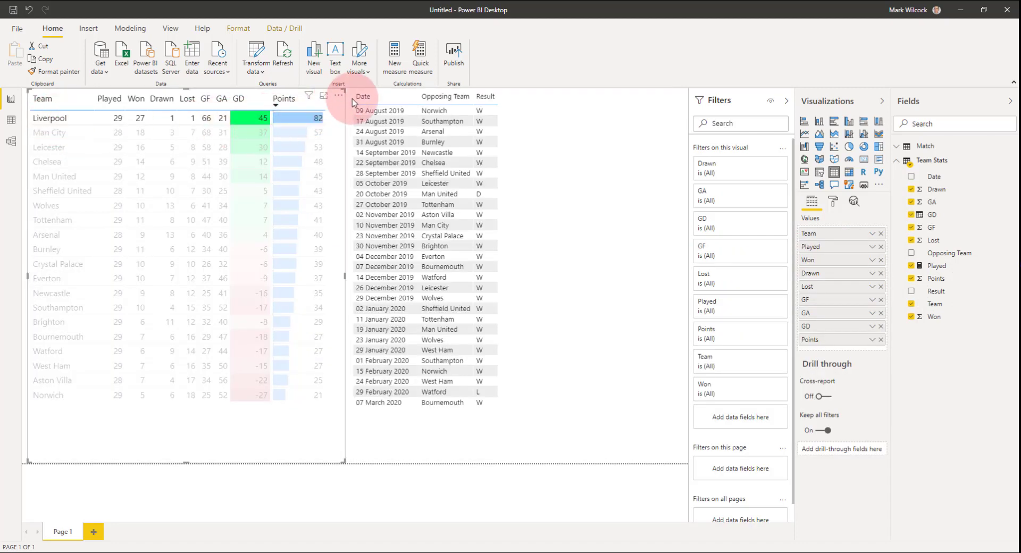
{"action": "left_click", "coordinate": [359, 103]}
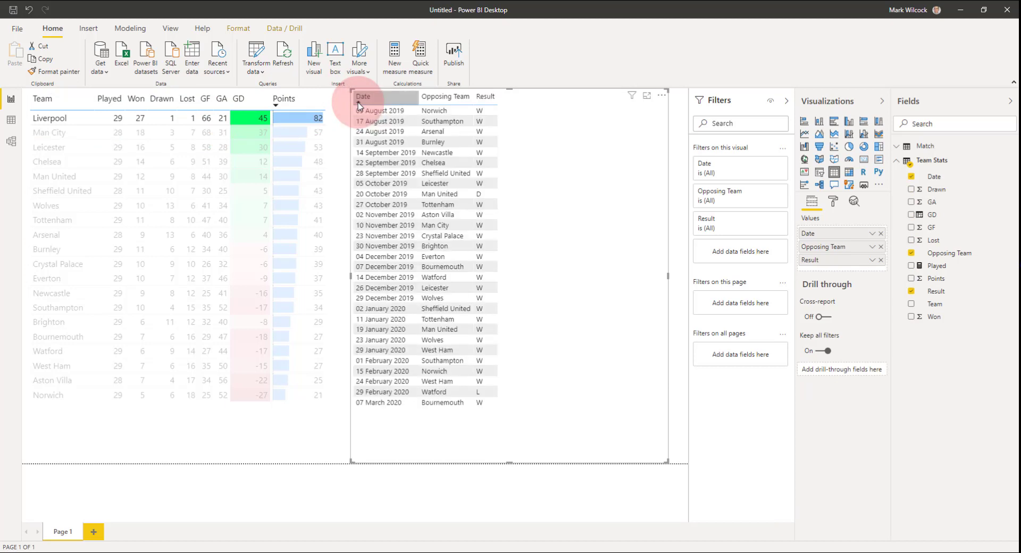
{"action": "left_click", "coordinate": [360, 100]}
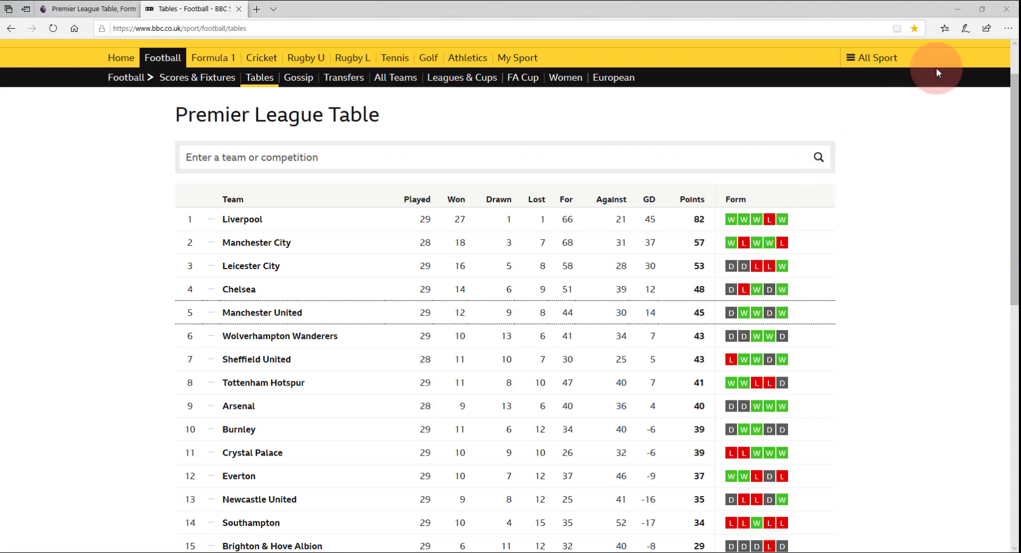
Leave the browser and, in Power Query Editor, merge Team Stats with ResultColour on their Result columns using a Left Outer join
{"action": "left_click", "coordinate": [957, 9]}
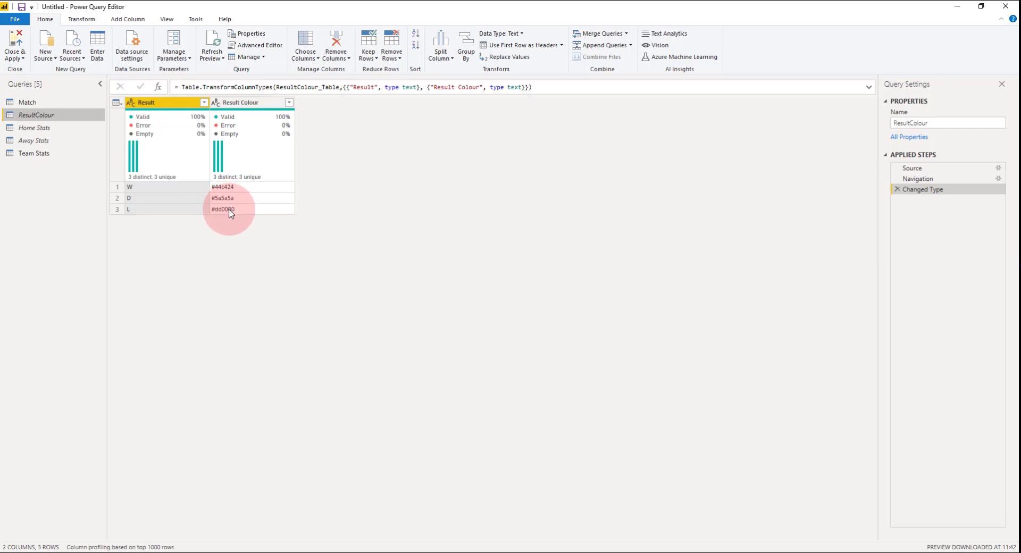
{"action": "left_click", "coordinate": [32, 154]}
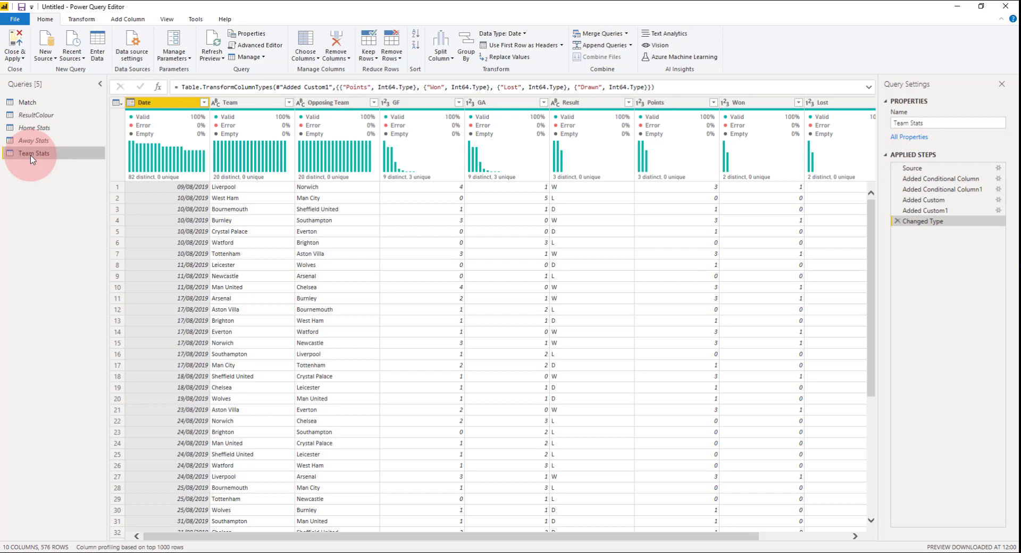
{"action": "left_click", "coordinate": [577, 103]}
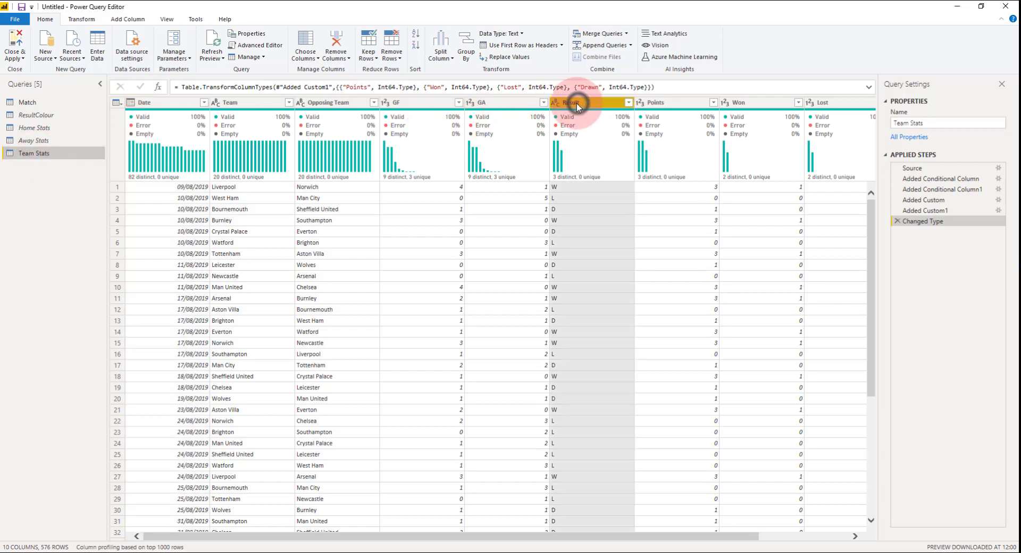
{"action": "left_click", "coordinate": [611, 36]}
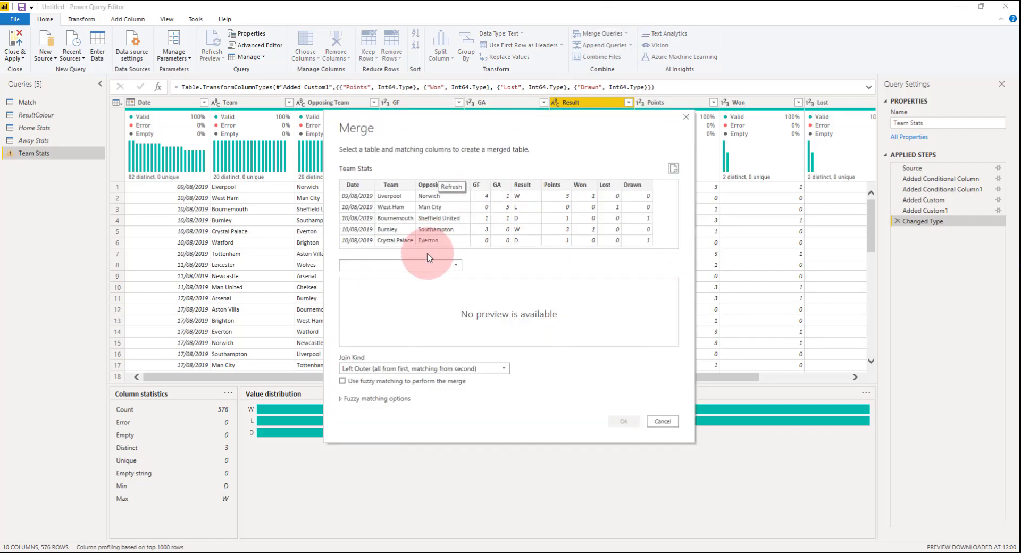
{"action": "left_click", "coordinate": [430, 265]}
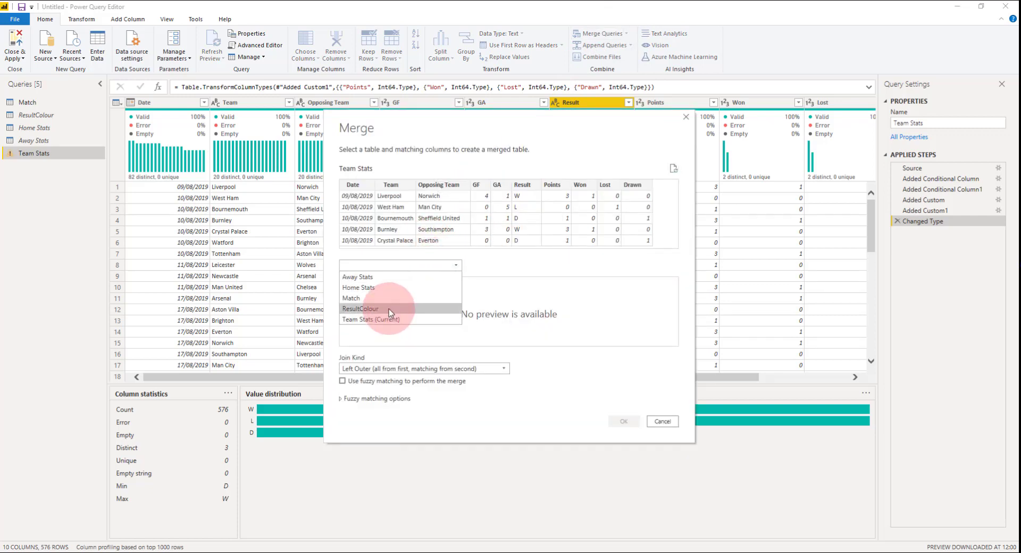
{"action": "left_click", "coordinate": [362, 308]}
{"action": "left_click", "coordinate": [521, 186]}
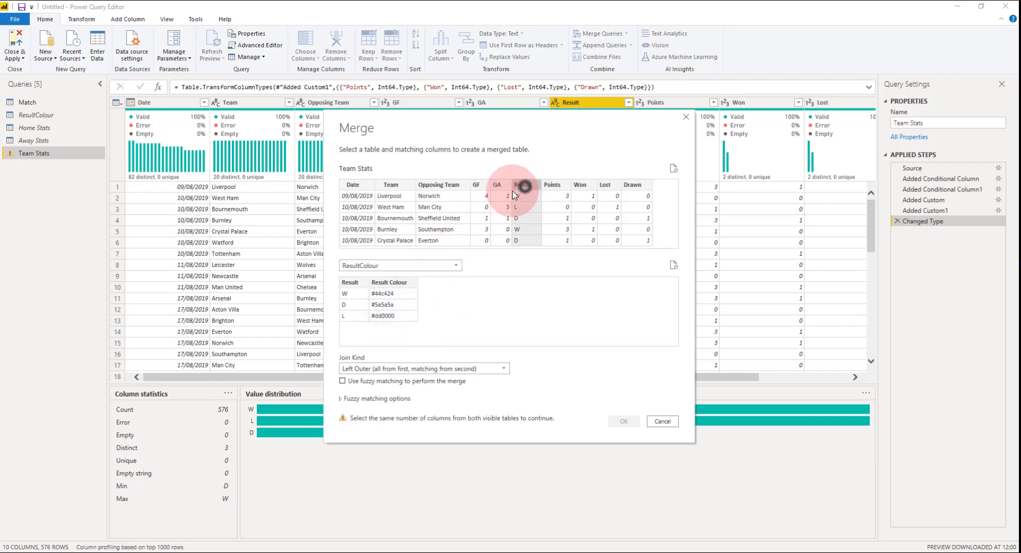
{"action": "left_click", "coordinate": [350, 282]}
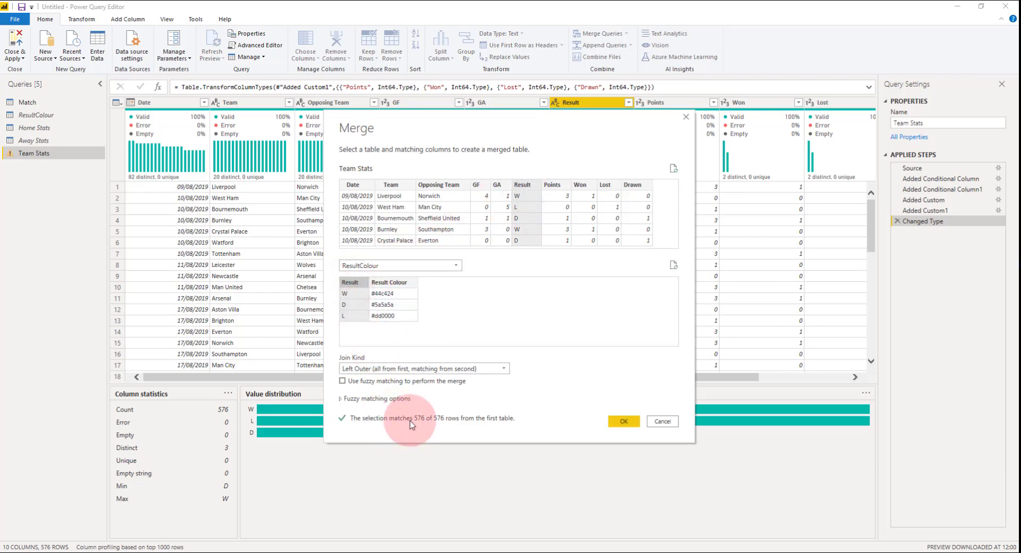
{"action": "left_click", "coordinate": [624, 422]}
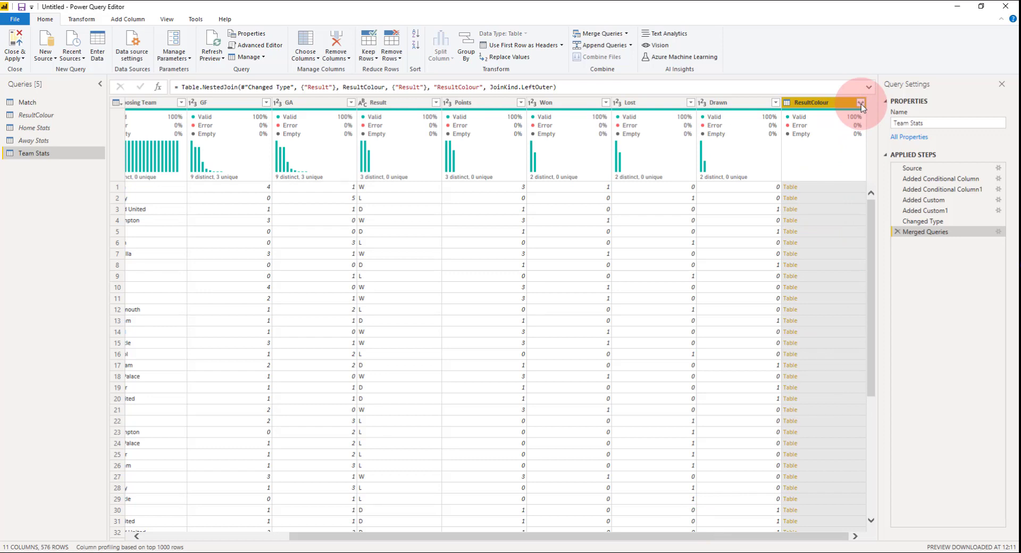
Expand only Result Colour from the merged ResultColour column without the original name prefix, and apply the query changes to the report
{"action": "left_click", "coordinate": [861, 103]}
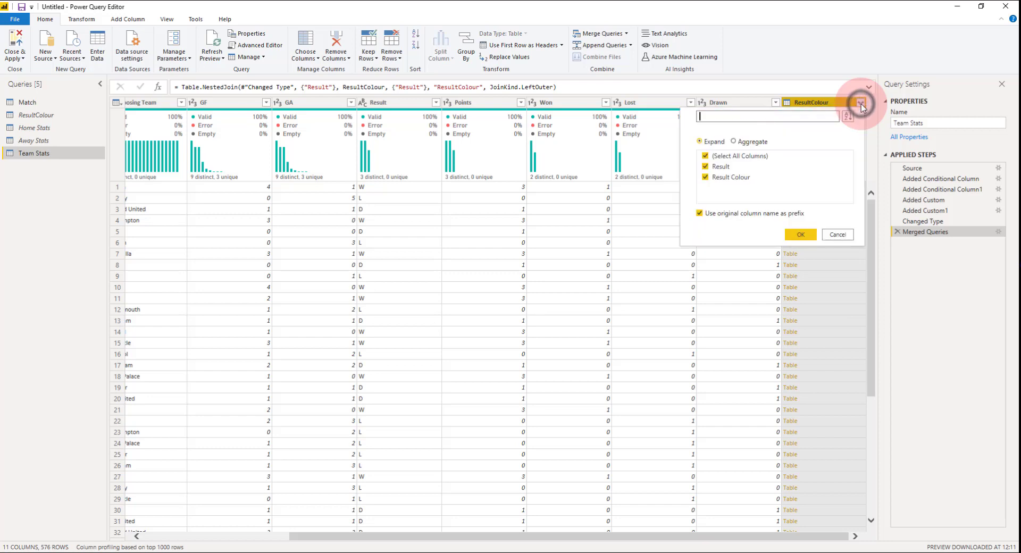
{"action": "left_click", "coordinate": [706, 178]}
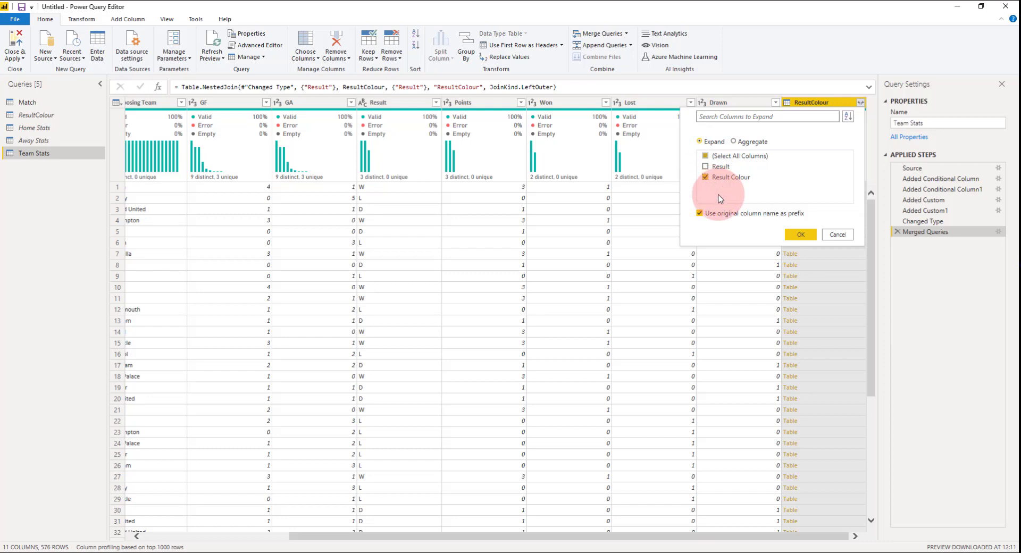
{"action": "left_click", "coordinate": [700, 214]}
{"action": "left_click", "coordinate": [801, 235]}
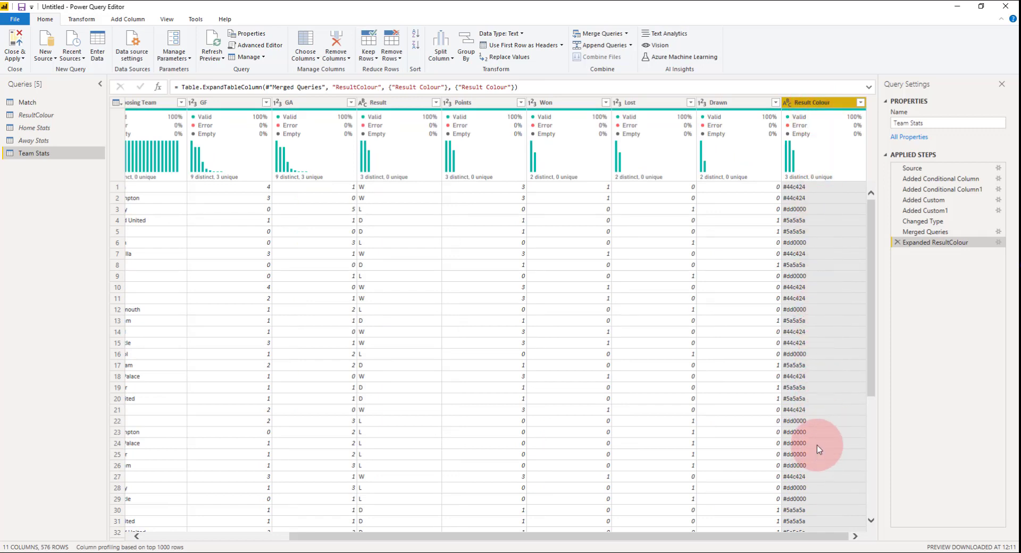
{"action": "left_click", "coordinate": [30, 66]}
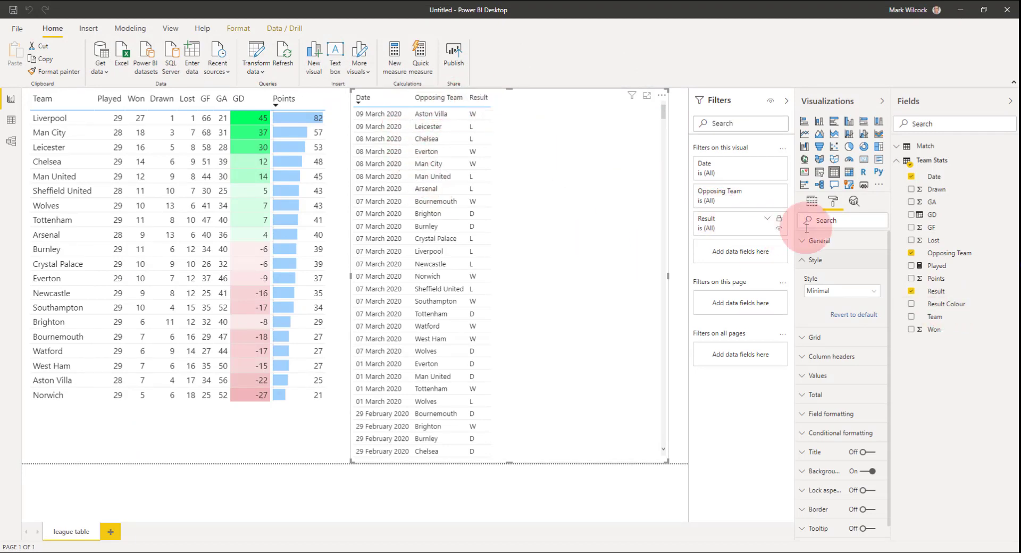
Turn on background colour conditional formatting for the Result column of the match list
{"action": "left_click", "coordinate": [802, 439]}
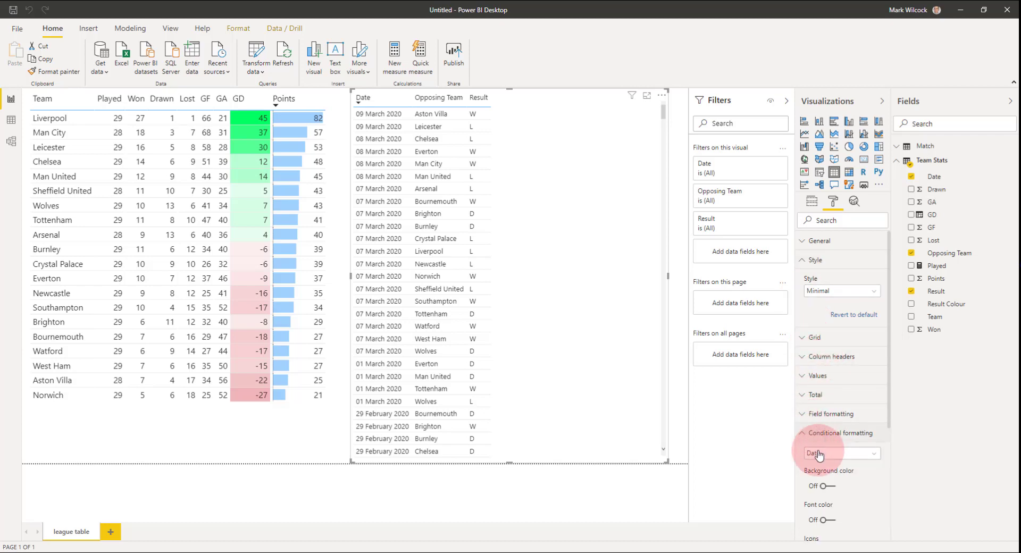
{"action": "left_click", "coordinate": [820, 454]}
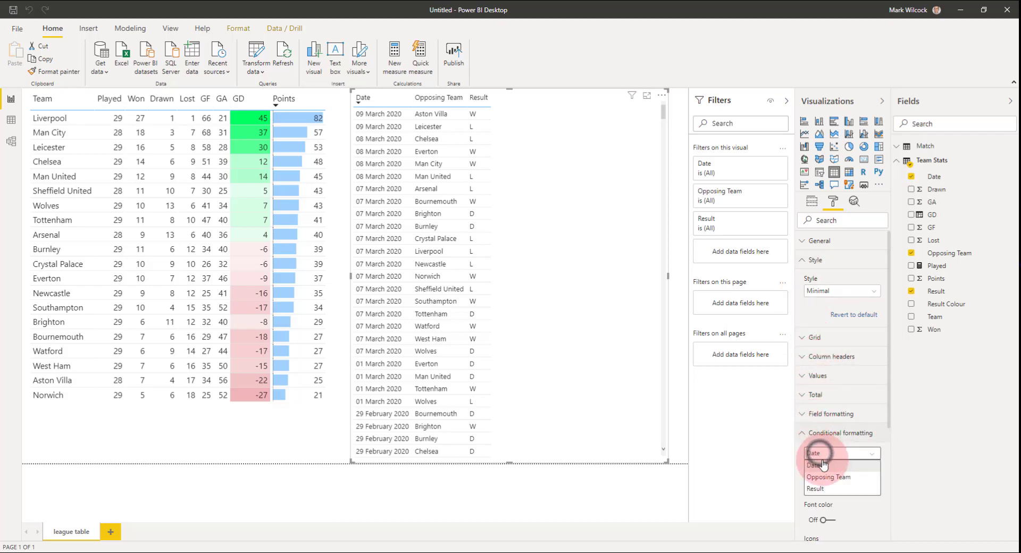
{"action": "left_click", "coordinate": [826, 488]}
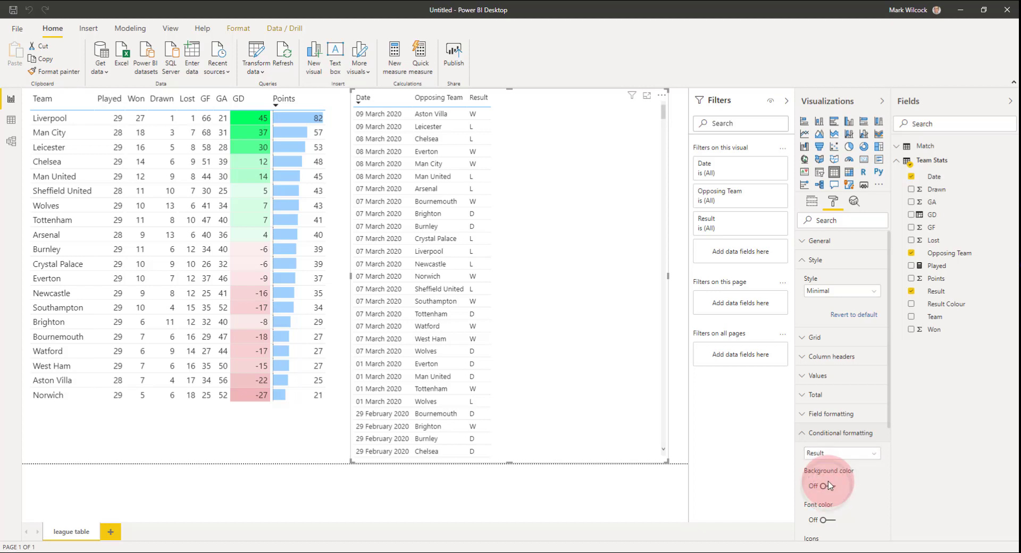
{"action": "scroll", "coordinate": [865, 484], "scroll_direction": "down", "scroll_amount": 2}
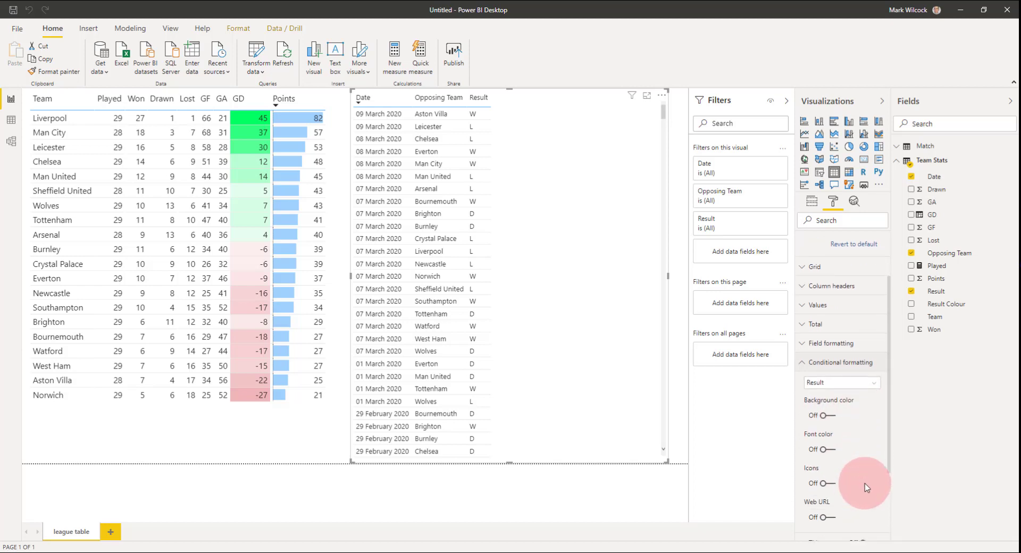
{"action": "left_click", "coordinate": [833, 418]}
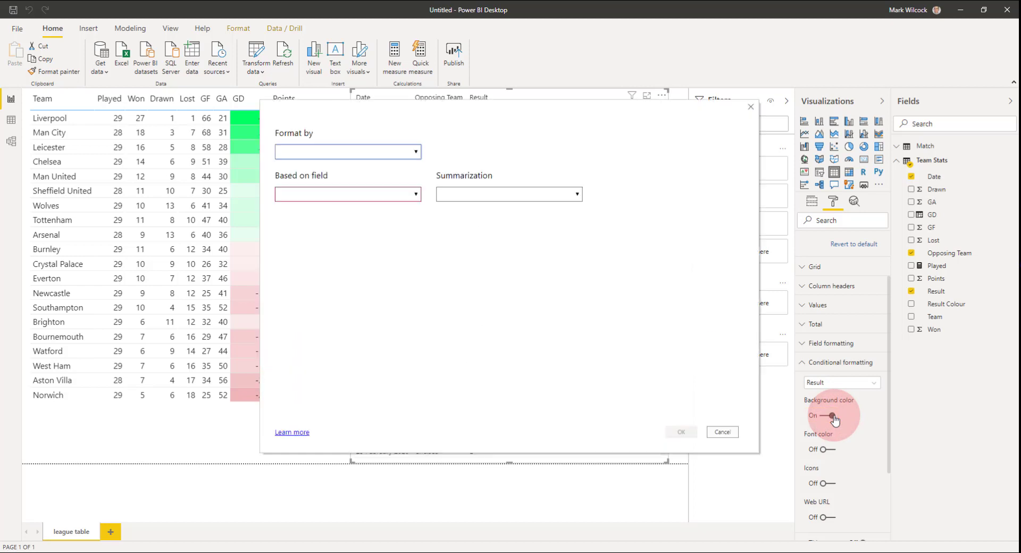
Format the Result background by field value, based on Result Colour from Team Stats, and apply it
{"action": "left_click", "coordinate": [290, 131]}
{"action": "left_click", "coordinate": [397, 172]}
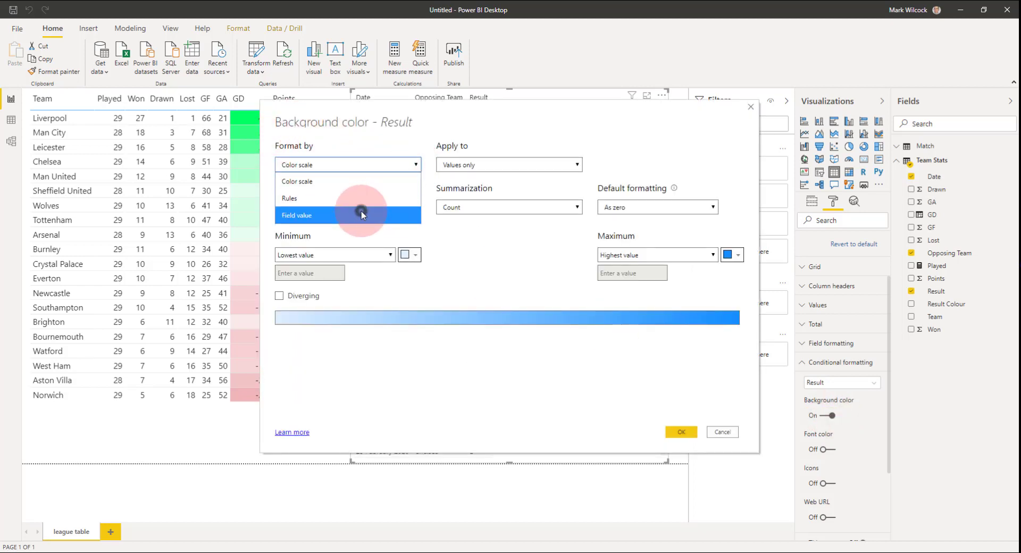
{"action": "left_click", "coordinate": [362, 215]}
{"action": "left_click", "coordinate": [416, 207]}
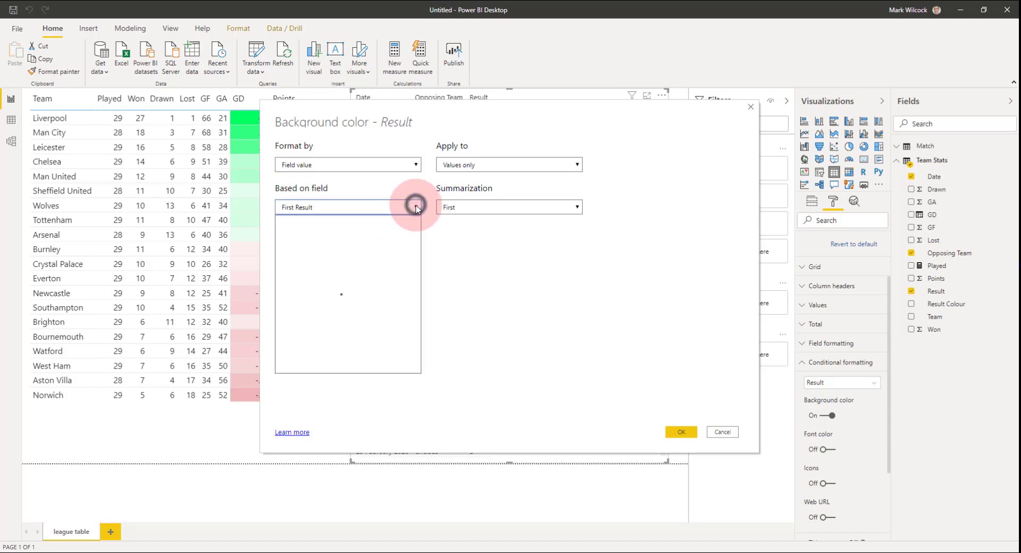
{"action": "left_click", "coordinate": [291, 258]}
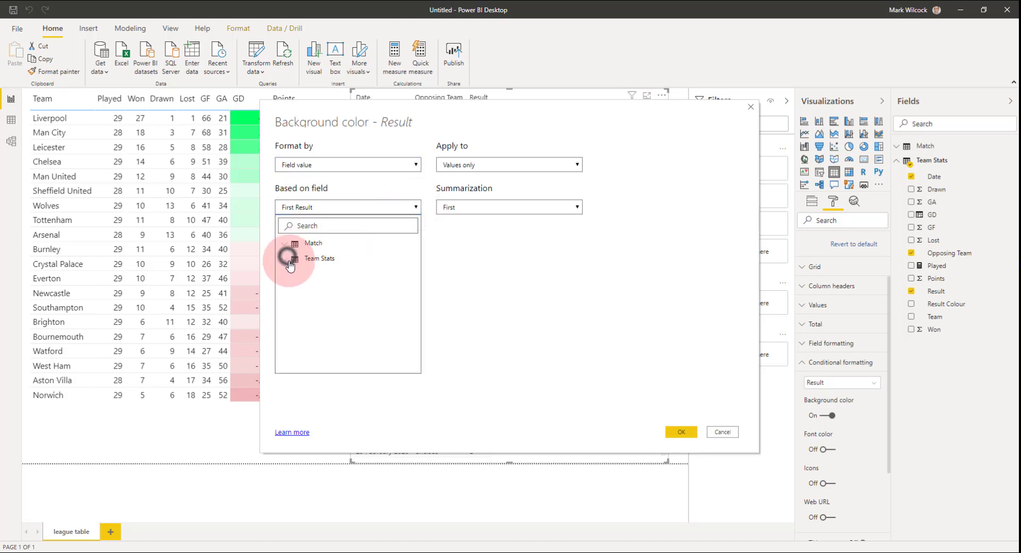
{"action": "scroll", "coordinate": [322, 324], "scroll_direction": "down", "scroll_amount": 3}
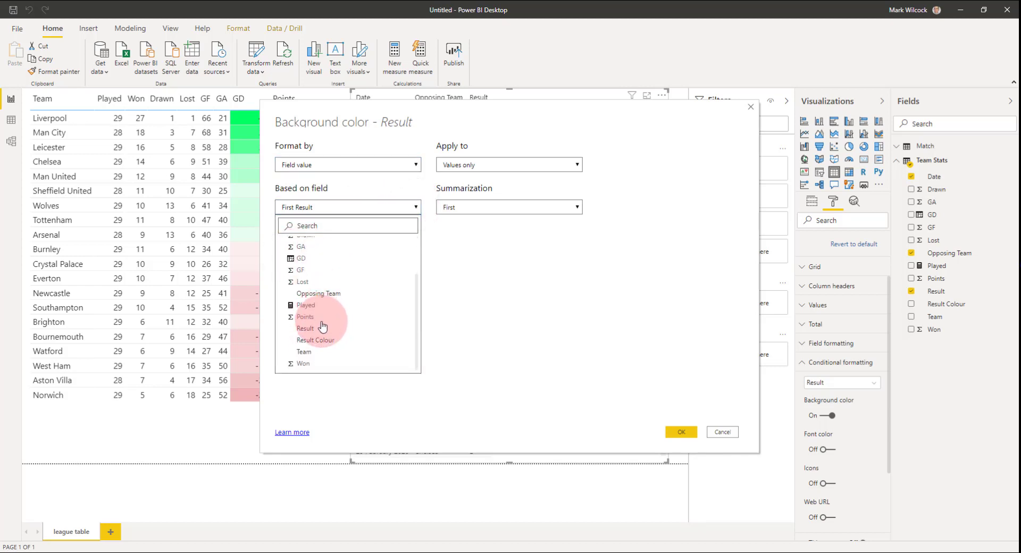
{"action": "left_click", "coordinate": [326, 343]}
{"action": "left_click", "coordinate": [663, 432]}
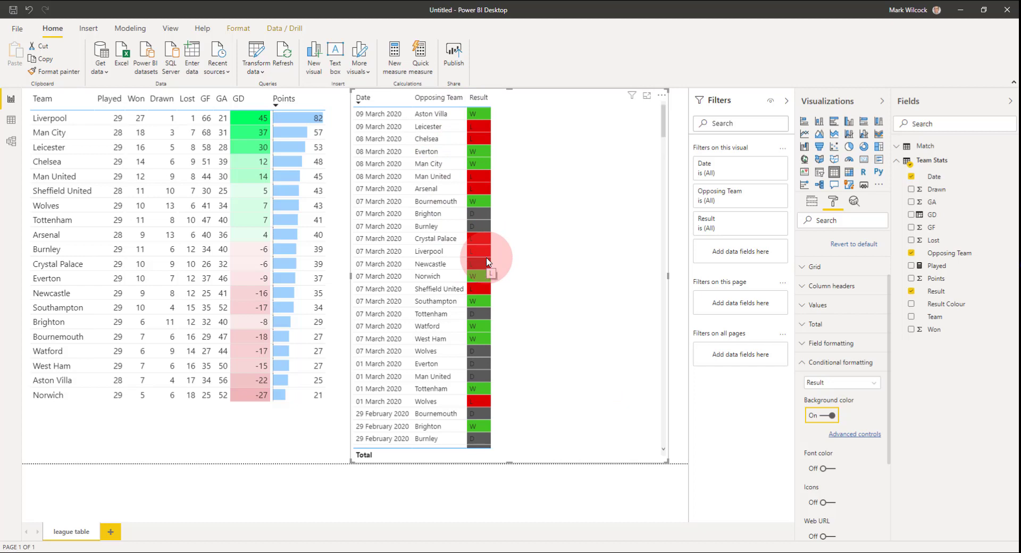
Set the font colour of the match list's Result field to white in its field formatting
{"action": "left_click", "coordinate": [802, 362]}
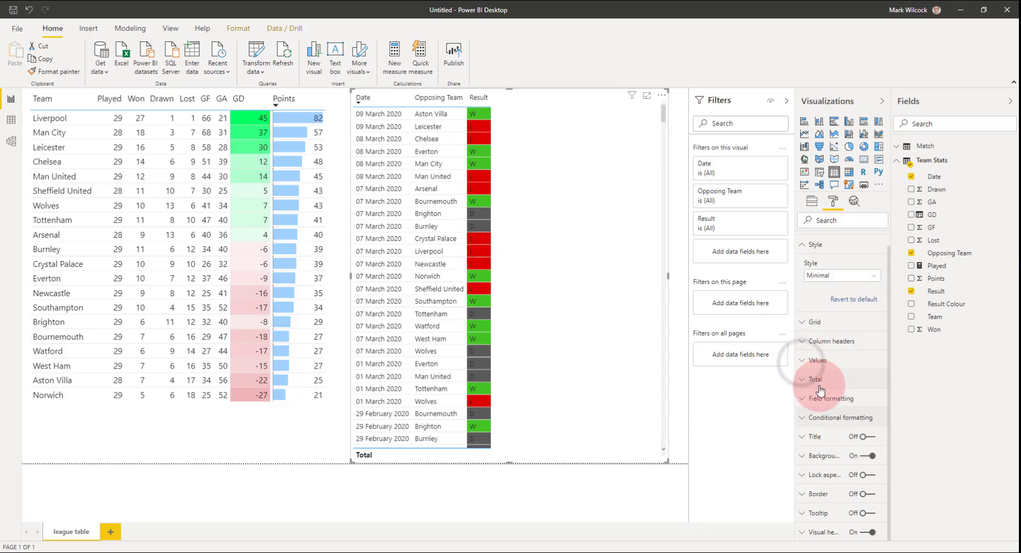
{"action": "left_click", "coordinate": [802, 398]}
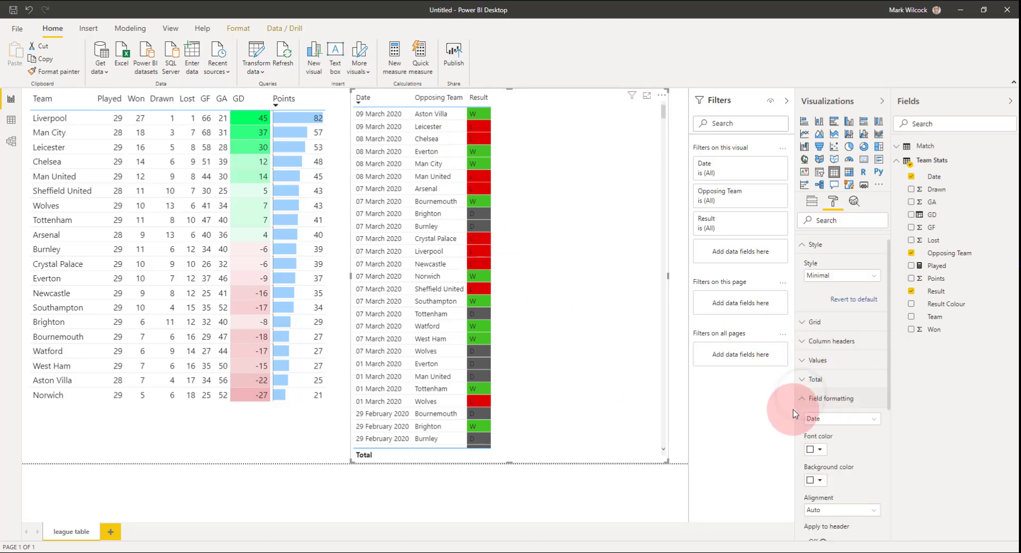
{"action": "left_click", "coordinate": [842, 423]}
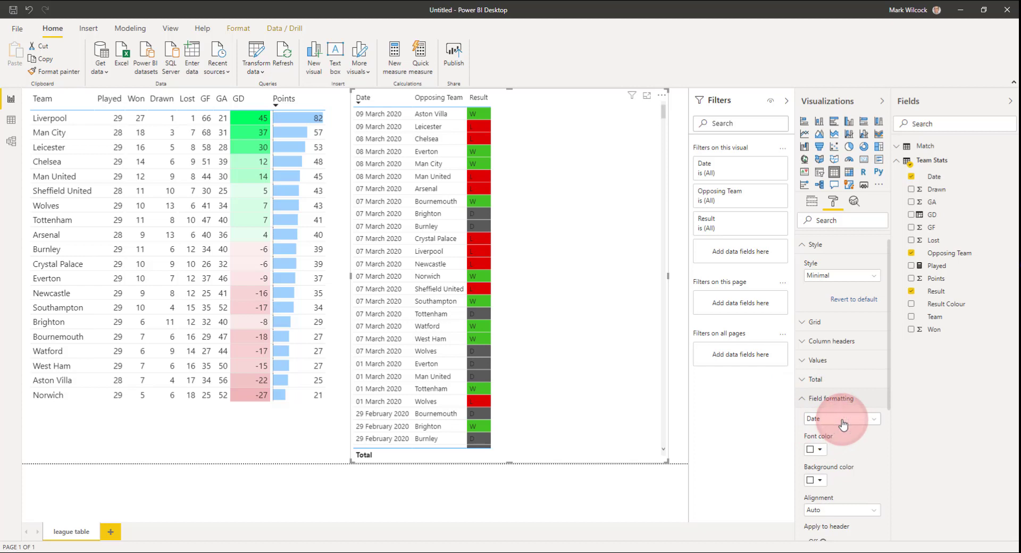
{"action": "left_click", "coordinate": [830, 452]}
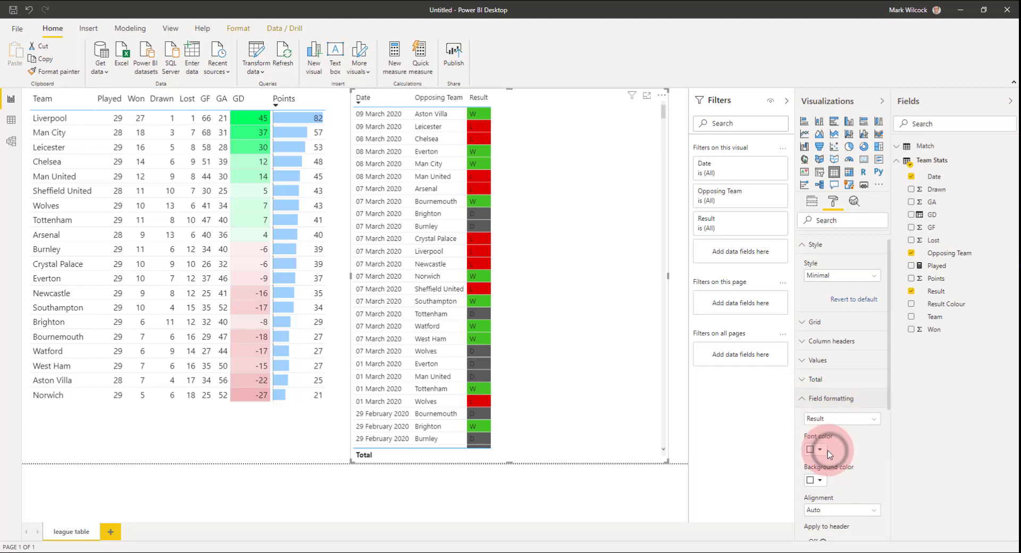
{"action": "left_click", "coordinate": [820, 450]}
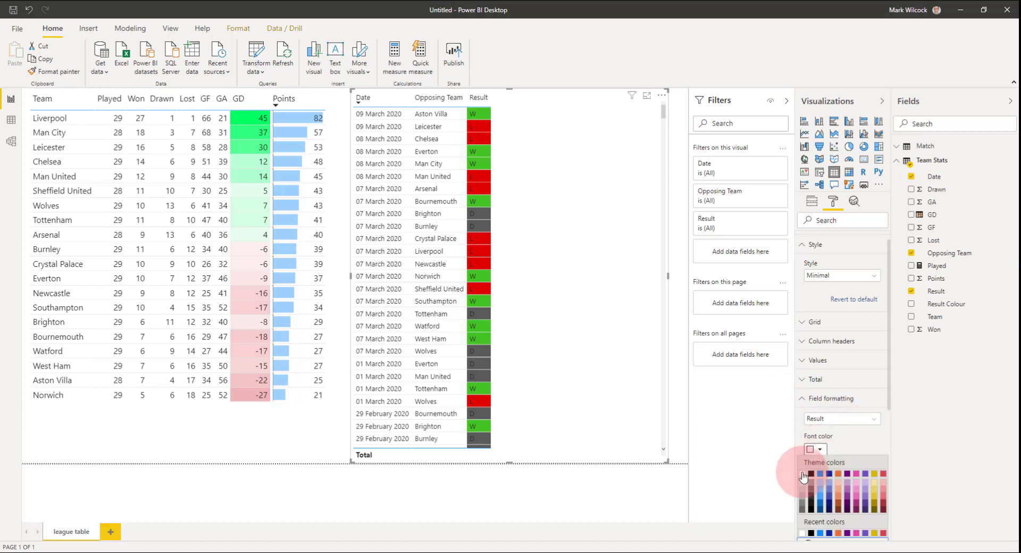
{"action": "left_click", "coordinate": [803, 474]}
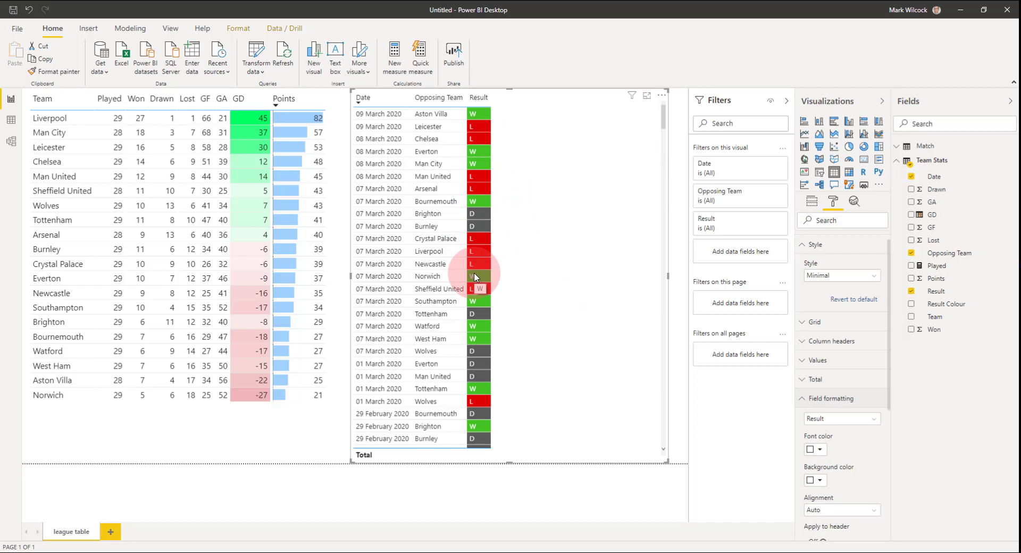
Add a new report page and rename it Team TT
{"action": "left_click", "coordinate": [110, 532]}
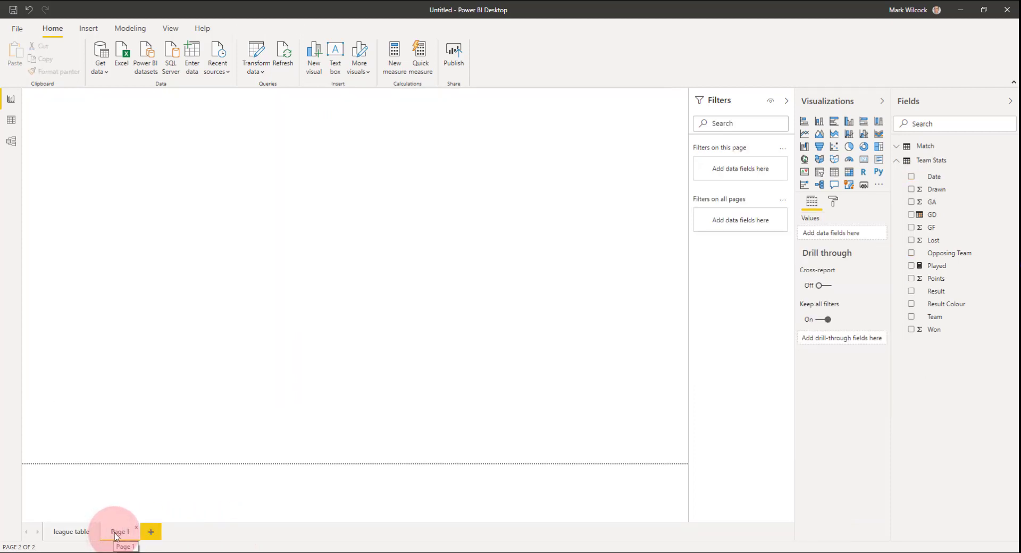
{"action": "double_click", "coordinate": [114, 532]}
{"action": "left_click", "coordinate": [472, 237]}
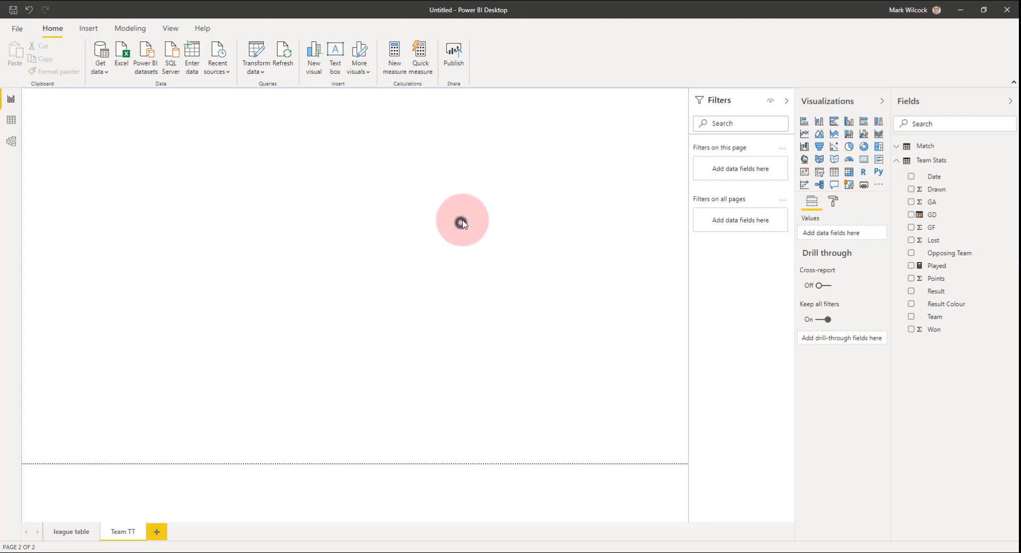
Make Team TT a tooltip page and set its page size type to Tooltip
{"action": "left_click", "coordinate": [835, 209]}
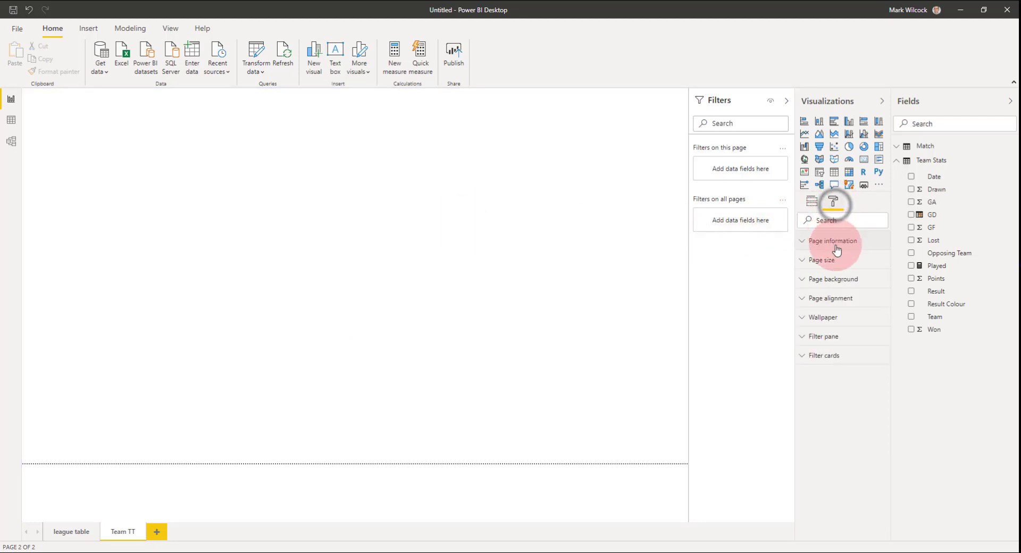
{"action": "left_click", "coordinate": [823, 241]}
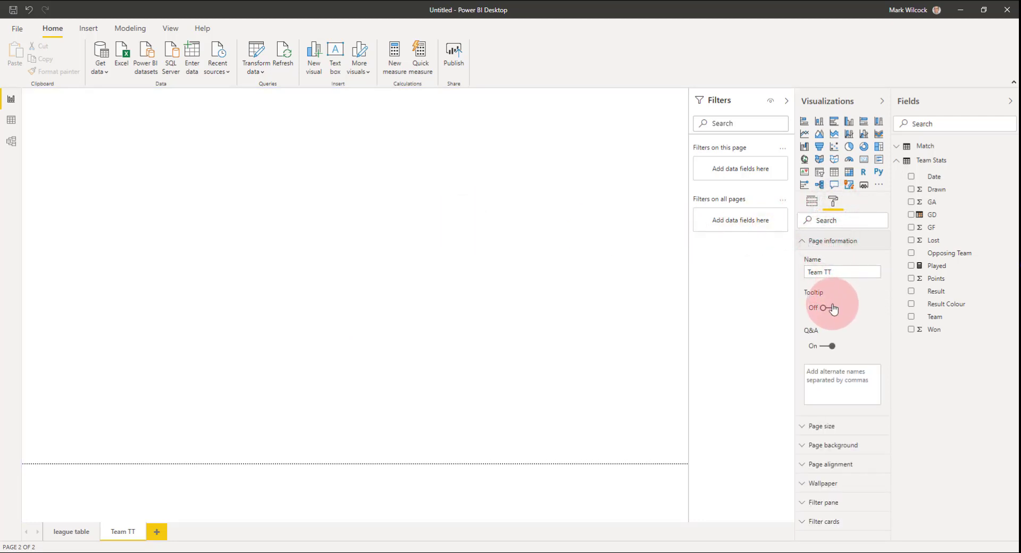
{"action": "left_click", "coordinate": [801, 241]}
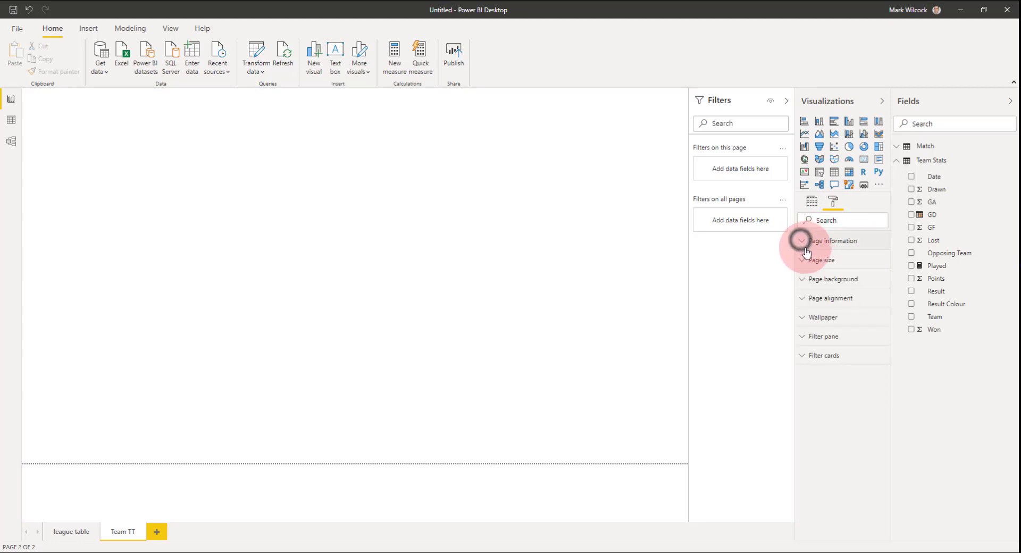
{"action": "left_click", "coordinate": [805, 262]}
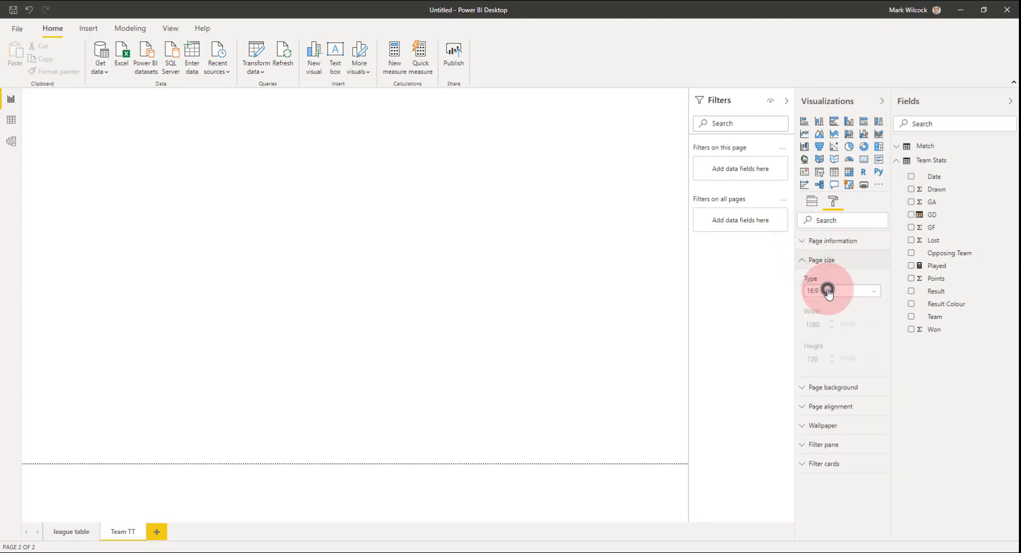
{"action": "left_click", "coordinate": [832, 292]}
{"action": "left_click", "coordinate": [831, 337]}
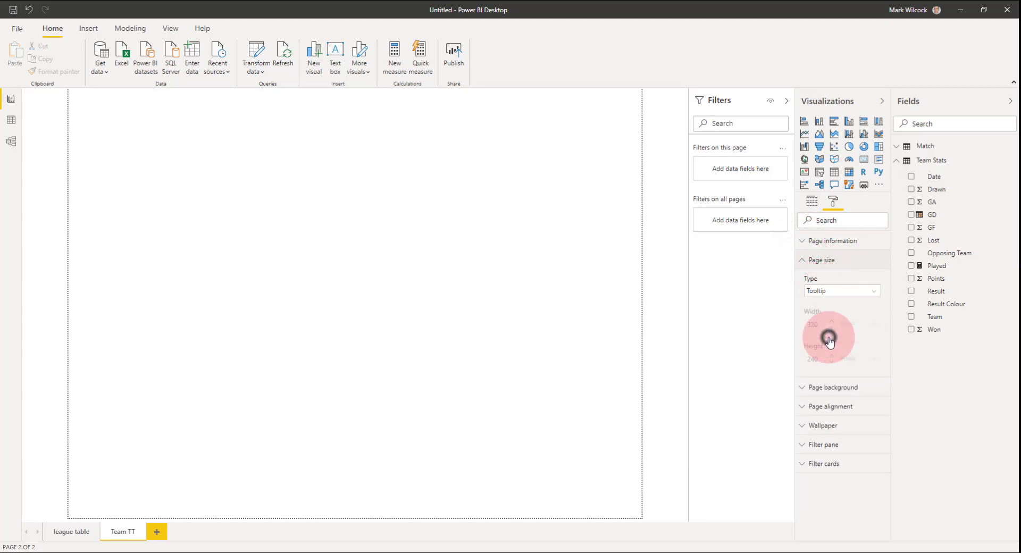
Display the Team TT page at actual size
{"action": "left_click", "coordinate": [175, 30]}
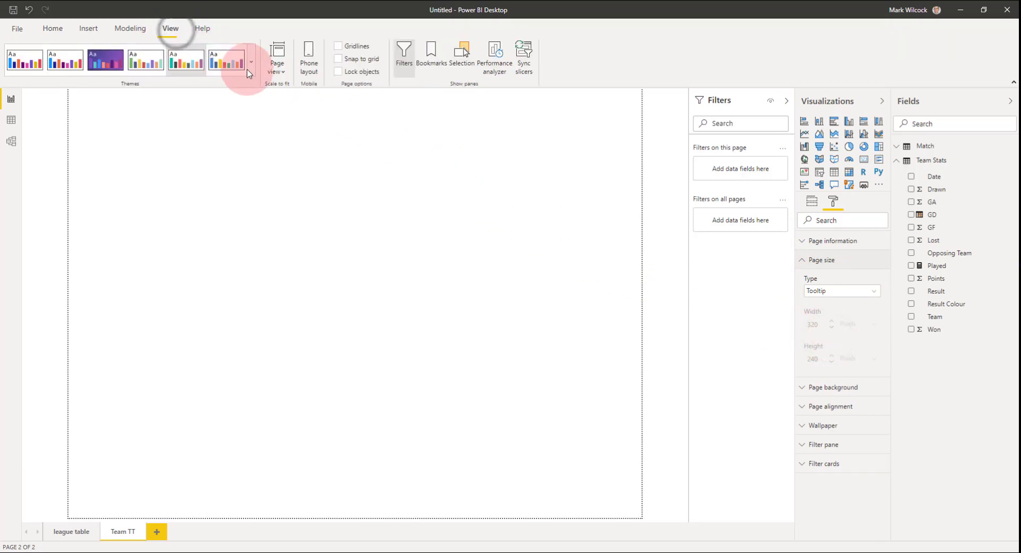
{"action": "left_click", "coordinate": [286, 75]}
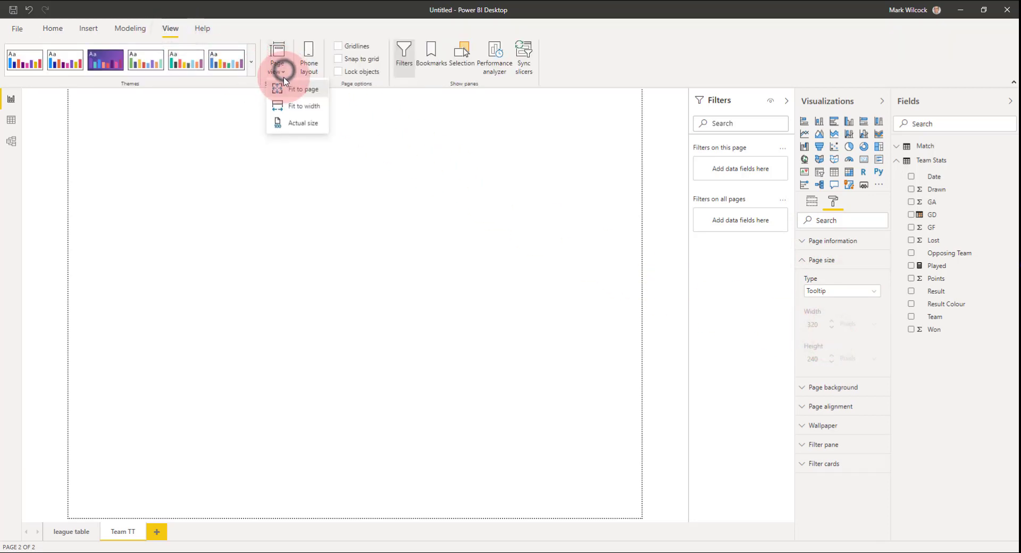
{"action": "left_click", "coordinate": [299, 123]}
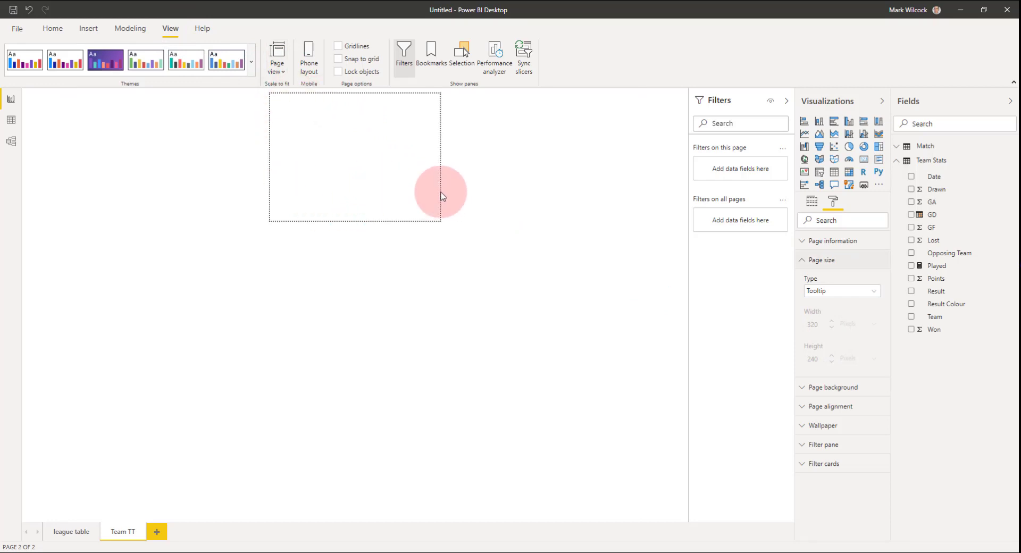
{"action": "left_click", "coordinate": [377, 159]}
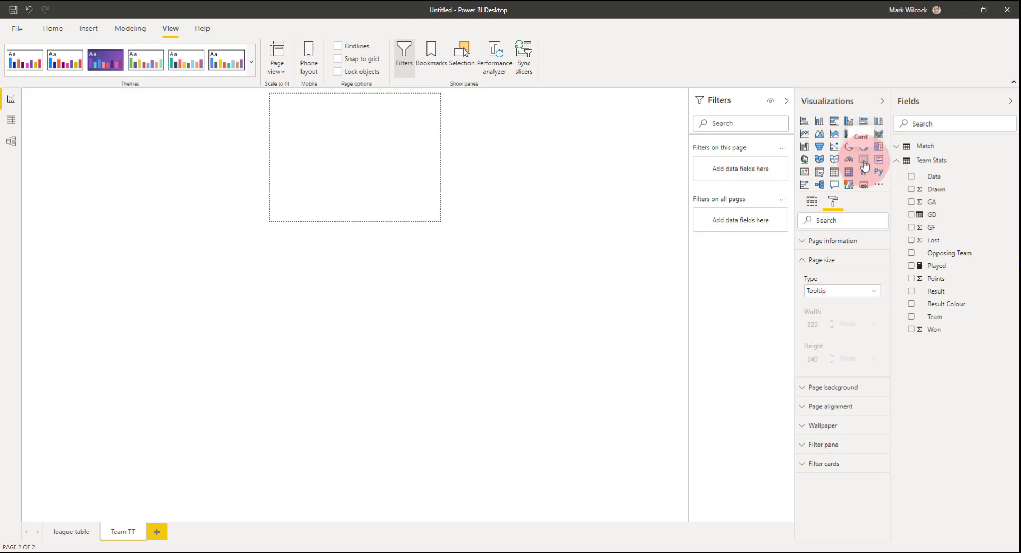
Add a card across the full width of the tooltip page's upper edge, showing Team from Team Stats
{"action": "left_click_drag", "start_coordinate": [865, 166], "coordinate": [437, 168]}
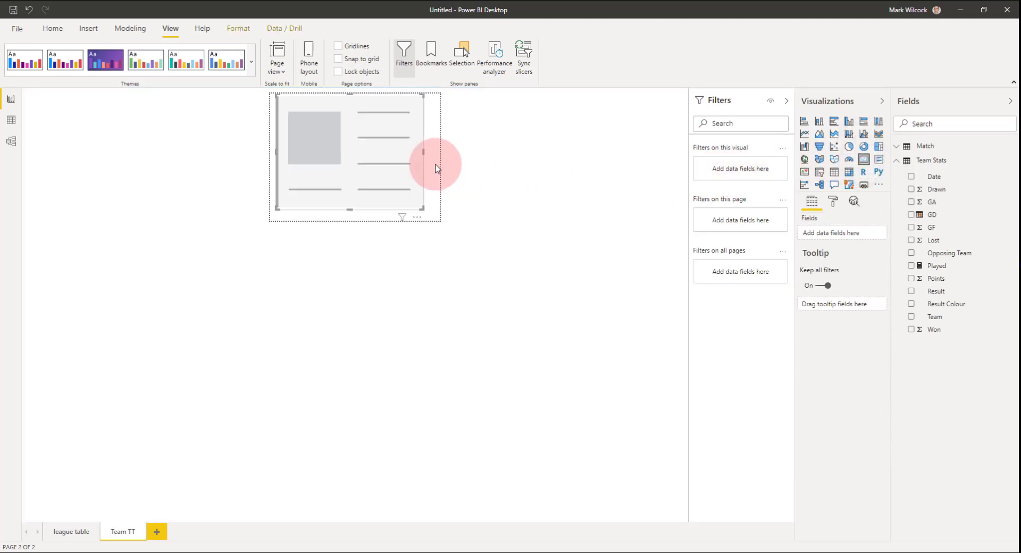
{"action": "left_click_drag", "start_coordinate": [423, 209], "coordinate": [458, 132]}
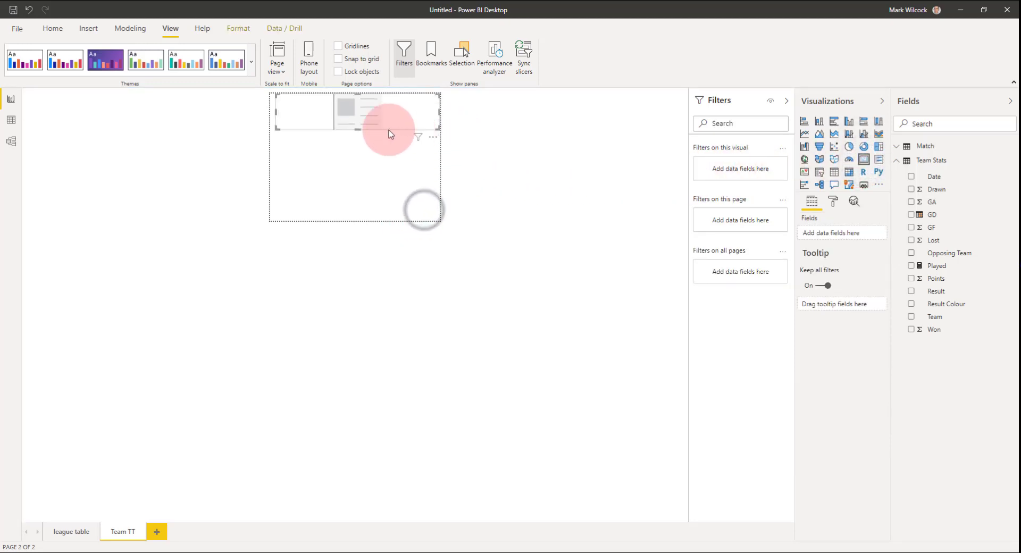
{"action": "left_click_drag", "start_coordinate": [389, 130], "coordinate": [277, 126]}
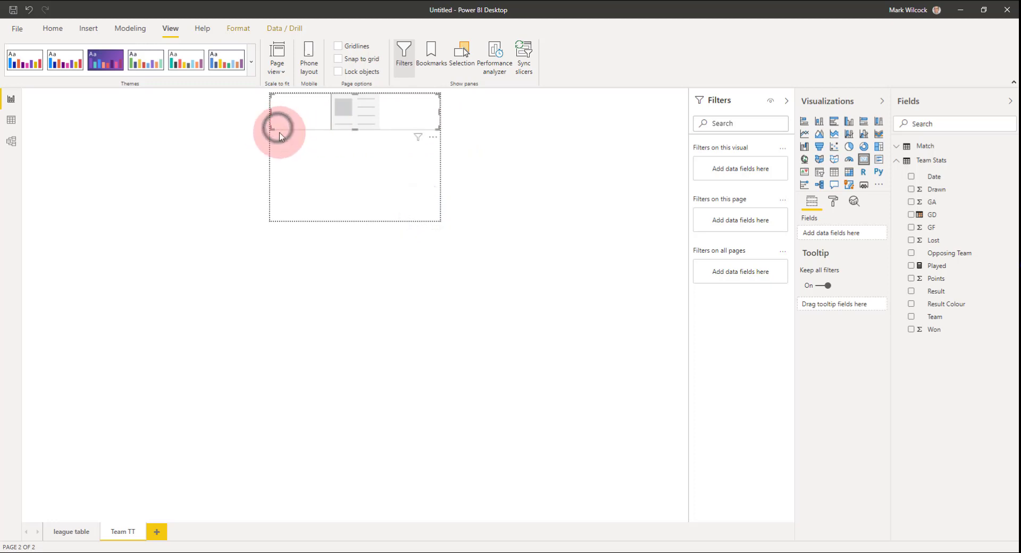
{"action": "left_click_drag", "start_coordinate": [935, 317], "coordinate": [366, 116]}
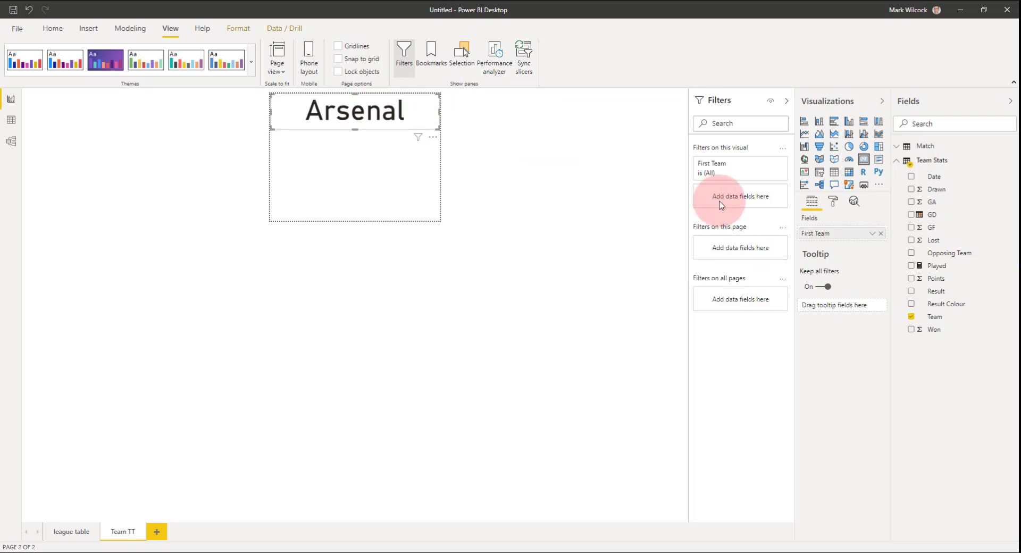
Turn off the team card's category label and set its data label text size to 20 pt
{"action": "left_click", "coordinate": [833, 204]}
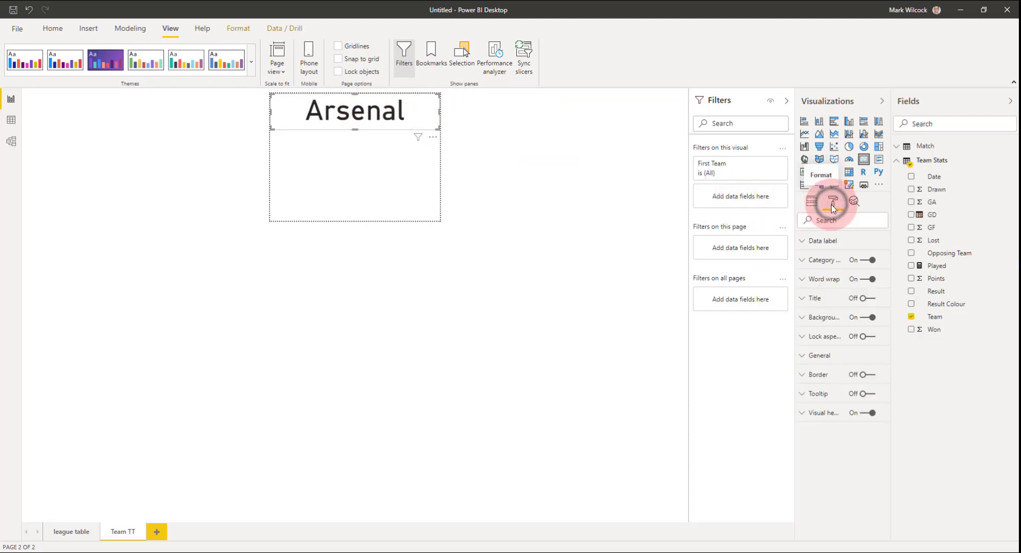
{"action": "left_click", "coordinate": [804, 262]}
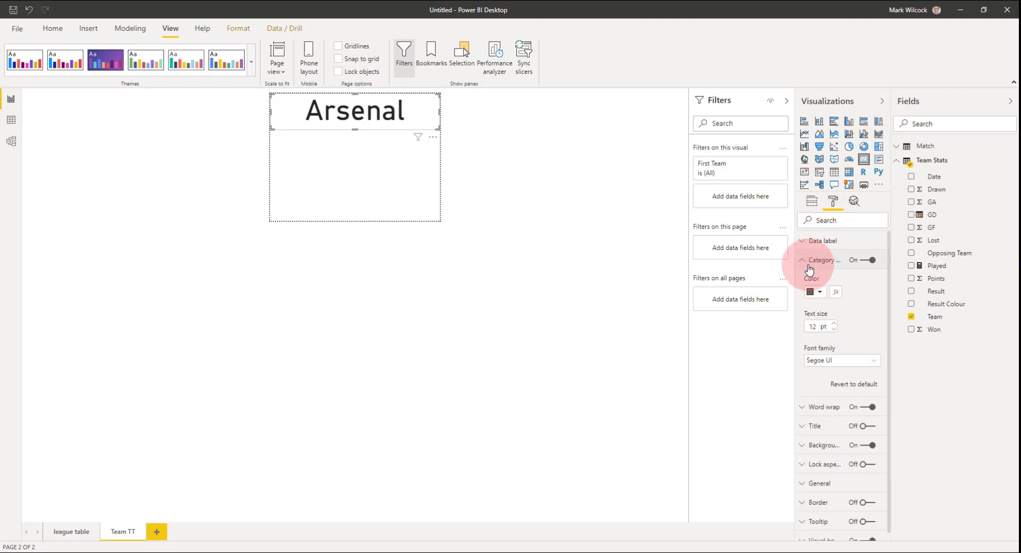
{"action": "left_click", "coordinate": [865, 261]}
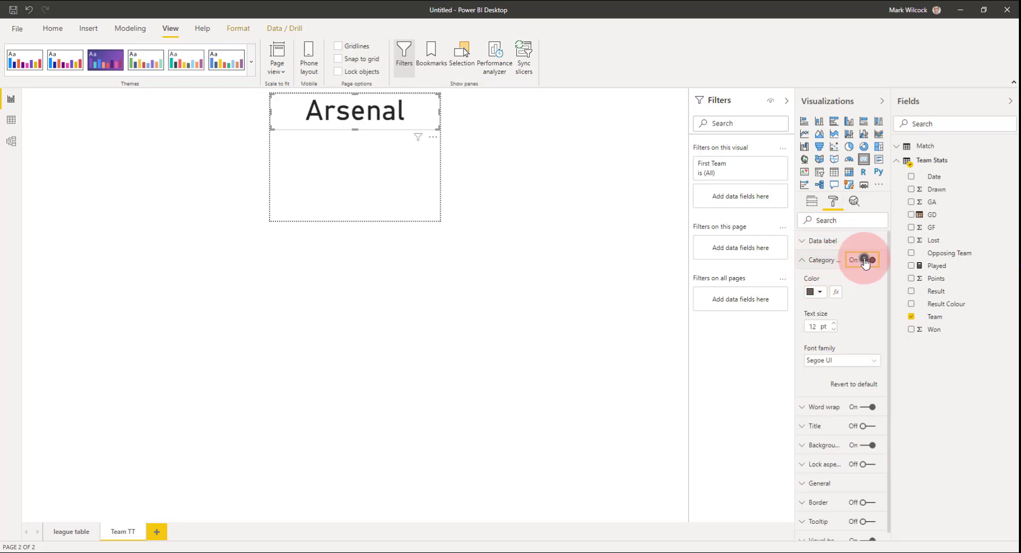
{"action": "left_click", "coordinate": [801, 240]}
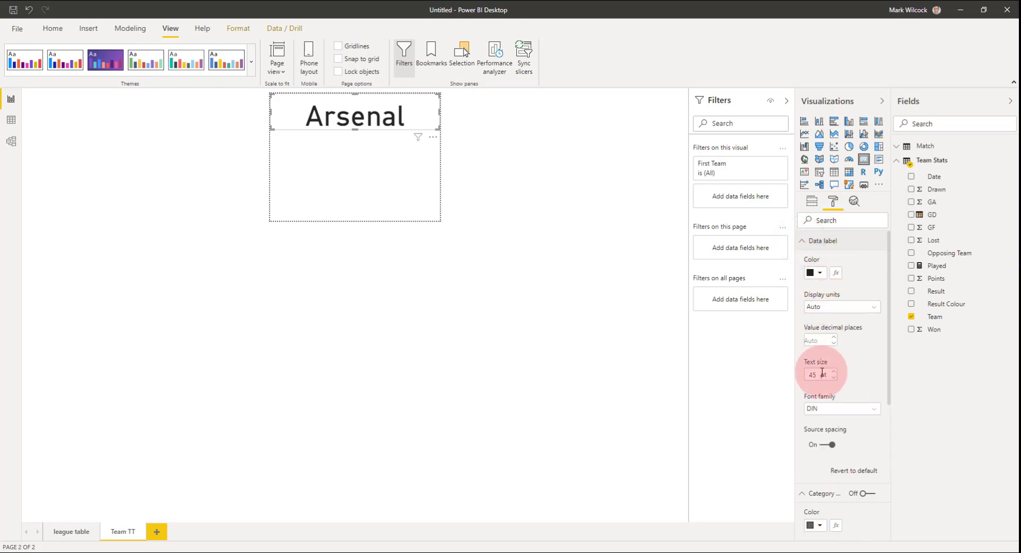
{"action": "left_click_drag", "start_coordinate": [821, 374], "coordinate": [797, 377]}
{"action": "type", "text": "2"}
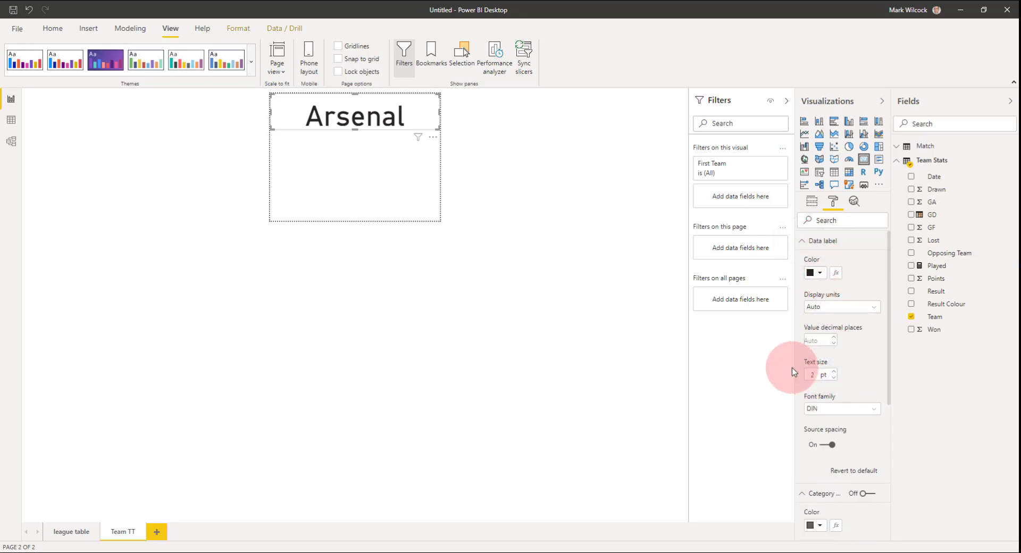
{"action": "type", "text": "0"}
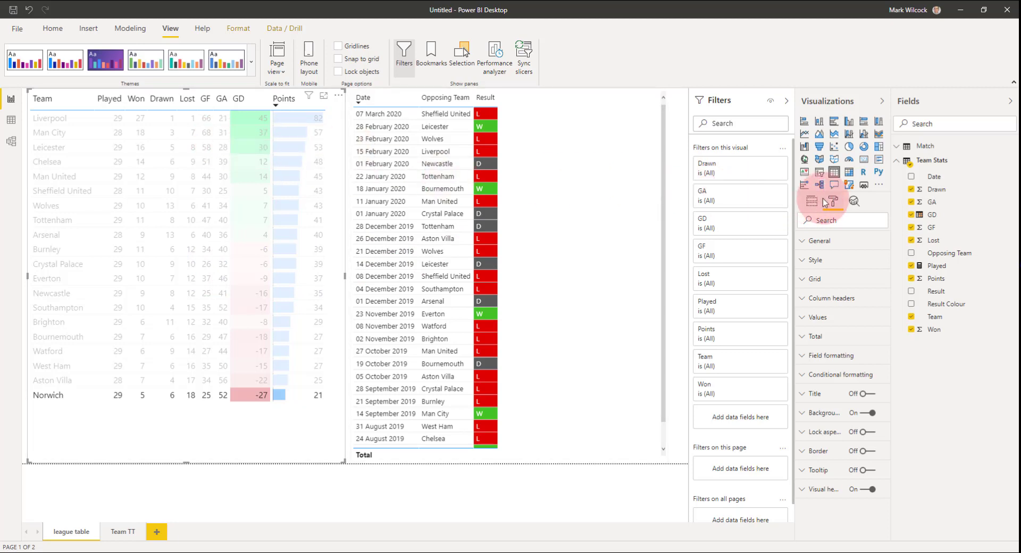
Turn on the report page tooltip for the league table, assign Team TT as its page, and preview it on a team row
{"action": "left_click", "coordinate": [805, 475]}
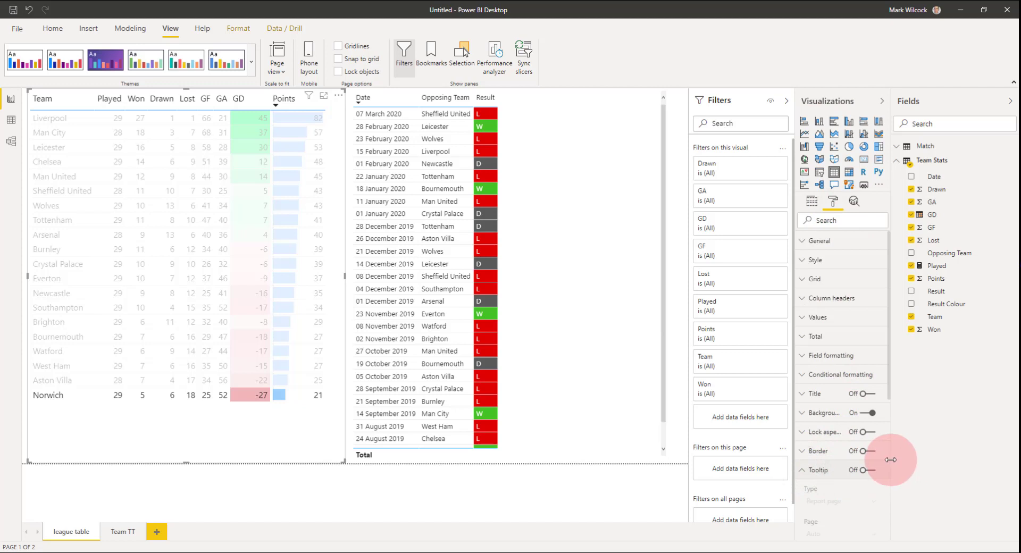
{"action": "left_click", "coordinate": [873, 470]}
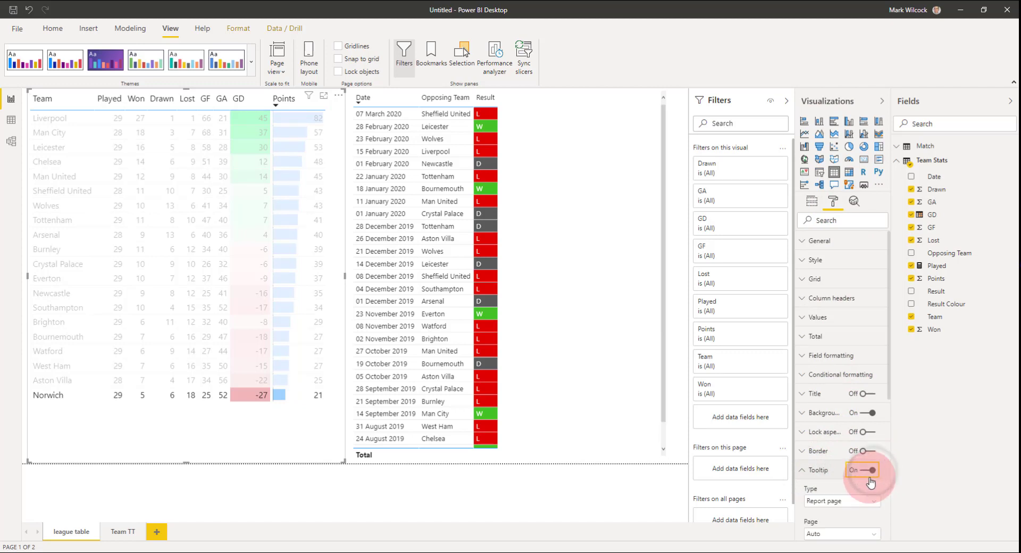
{"action": "scroll", "coordinate": [839, 481], "scroll_direction": "down", "scroll_amount": 1}
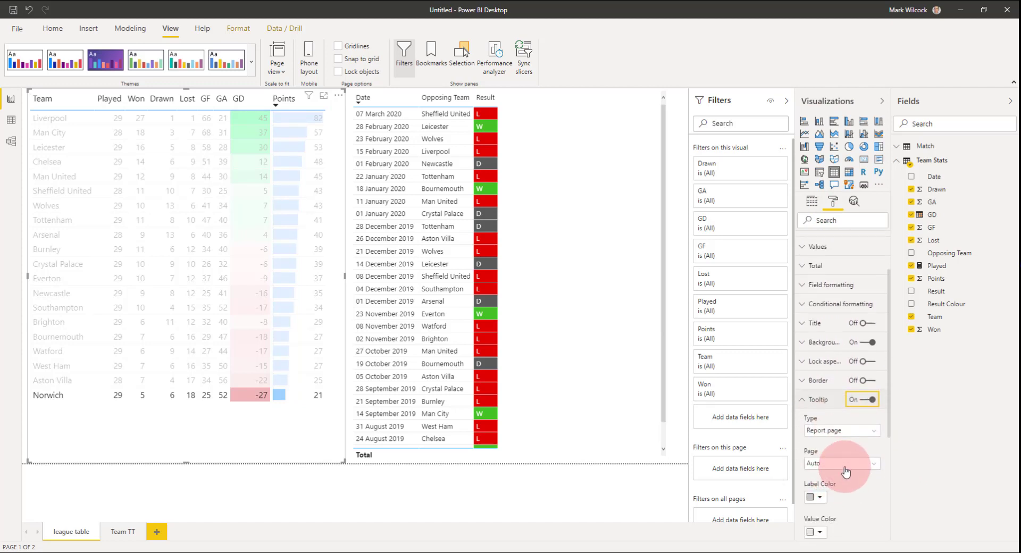
{"action": "left_click", "coordinate": [846, 470]}
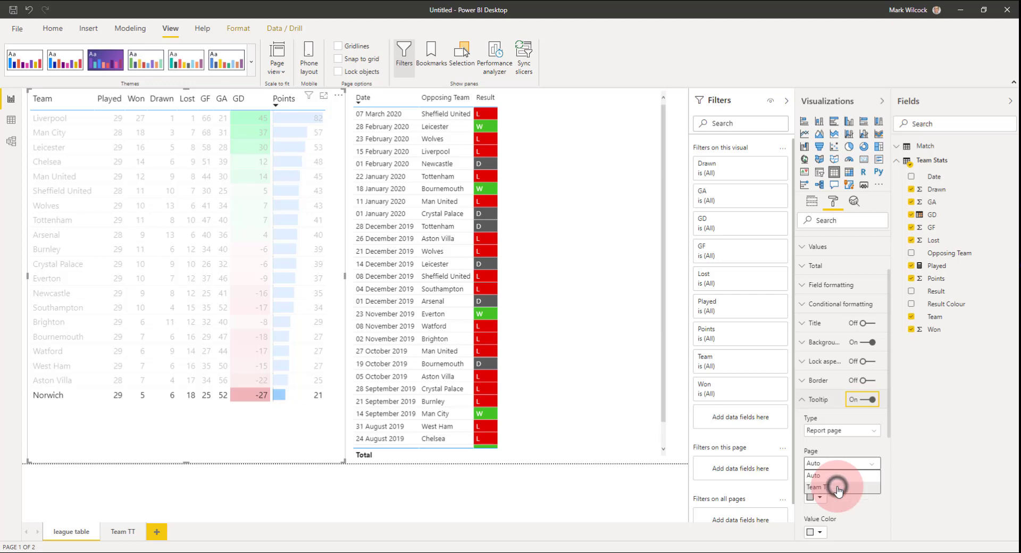
{"action": "left_click", "coordinate": [820, 487]}
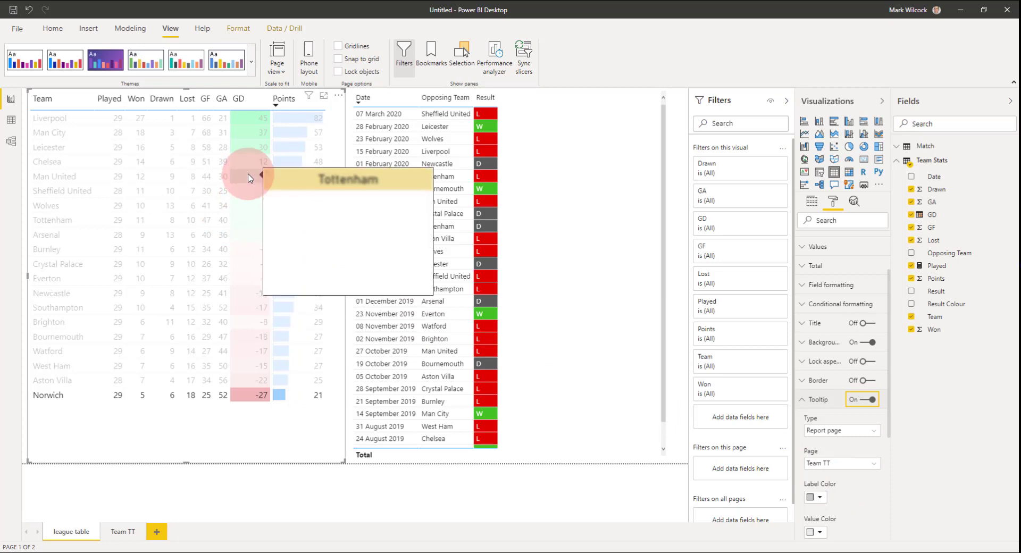
{"action": "mouse_move", "coordinate": [249, 177]}
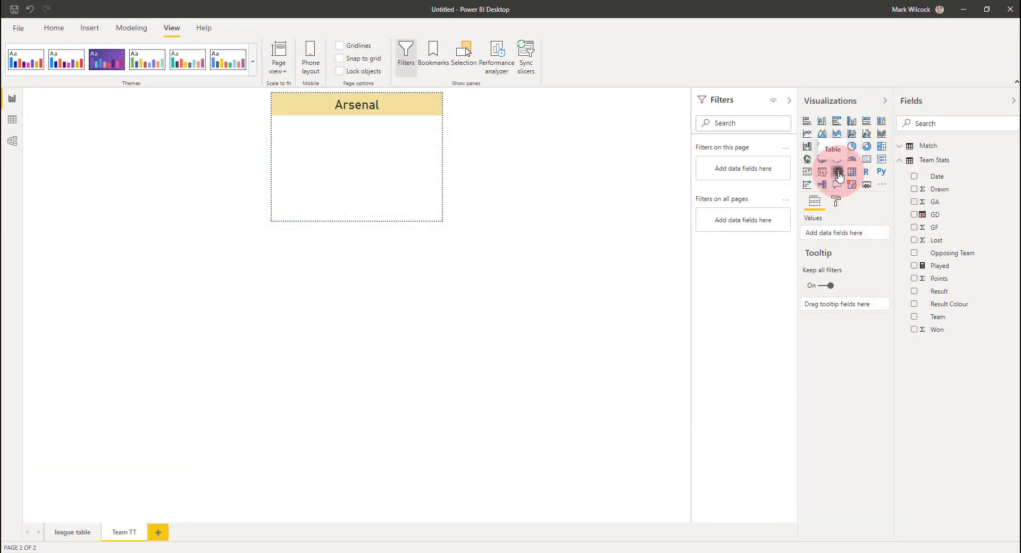
Add a table filling the space below the Team TT card, showing Date, Opposing Team and Result from Team Stats
{"action": "left_click", "coordinate": [838, 172]}
{"action": "left_click", "coordinate": [838, 173]}
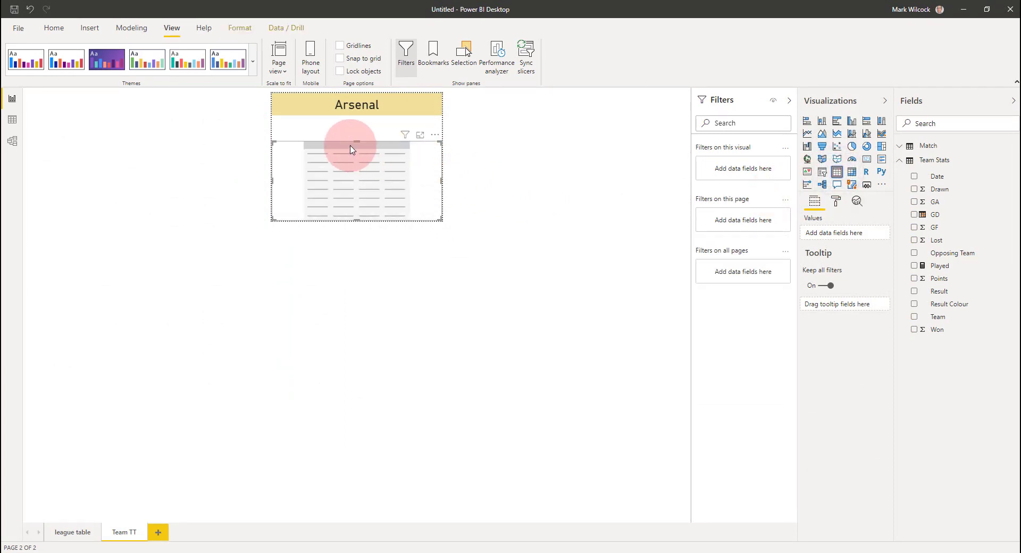
{"action": "left_click_drag", "start_coordinate": [356, 140], "coordinate": [357, 116]}
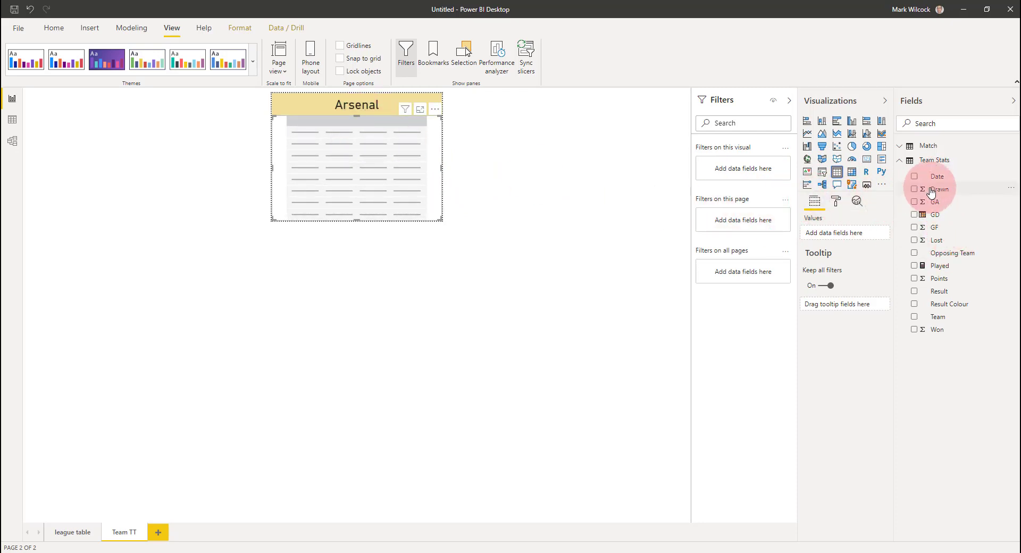
{"action": "left_click_drag", "start_coordinate": [936, 182], "coordinate": [838, 239]}
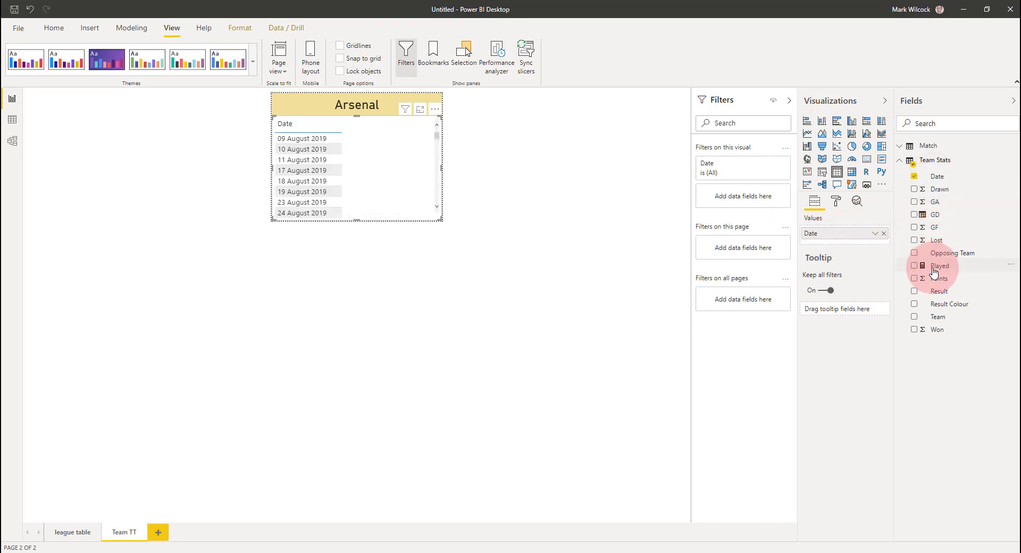
{"action": "left_click_drag", "start_coordinate": [938, 295], "coordinate": [840, 248]}
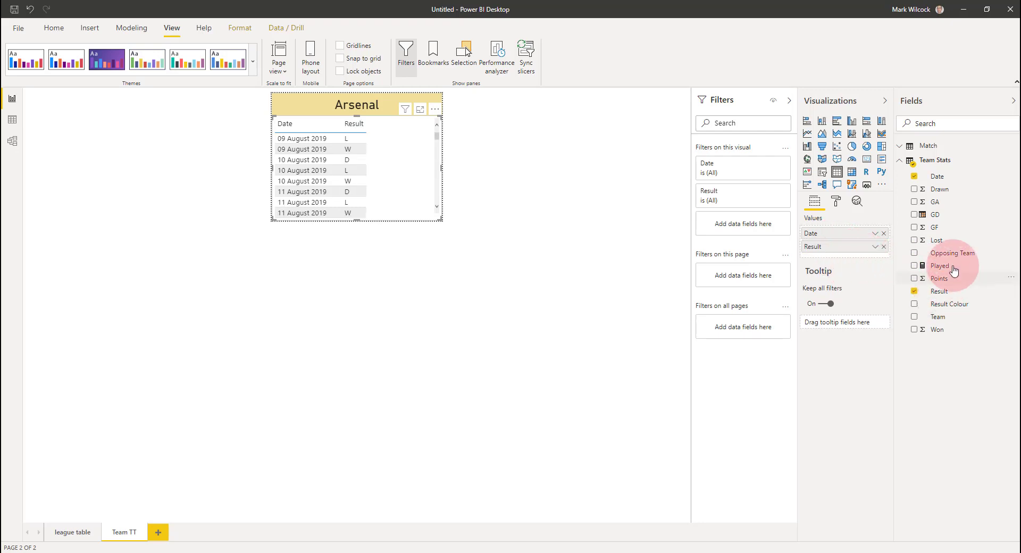
{"action": "left_click_drag", "start_coordinate": [950, 253], "coordinate": [862, 244]}
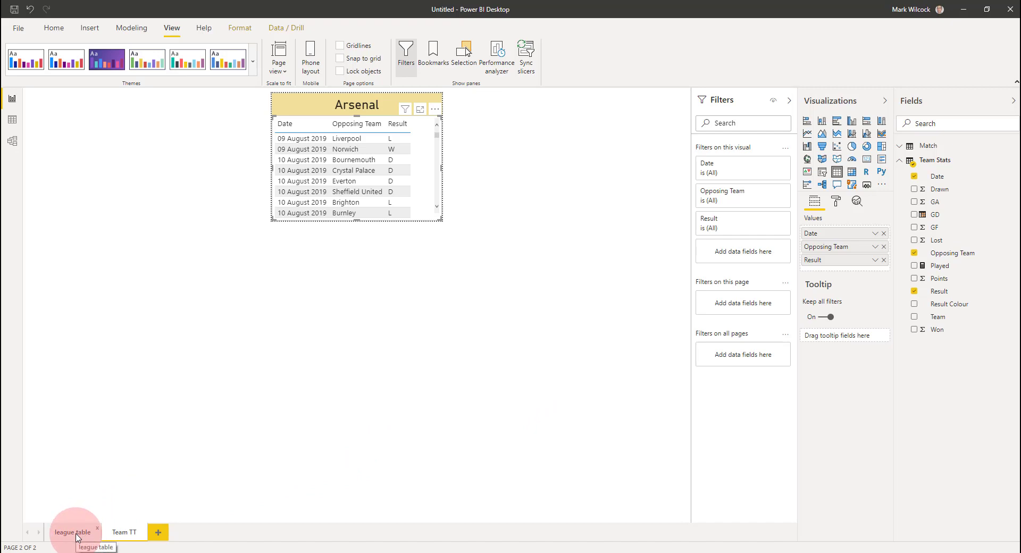
Sort the tooltip page's table by Date in descending order and check the tooltip on the league table page
{"action": "left_click", "coordinate": [282, 137]}
{"action": "left_click", "coordinate": [283, 128]}
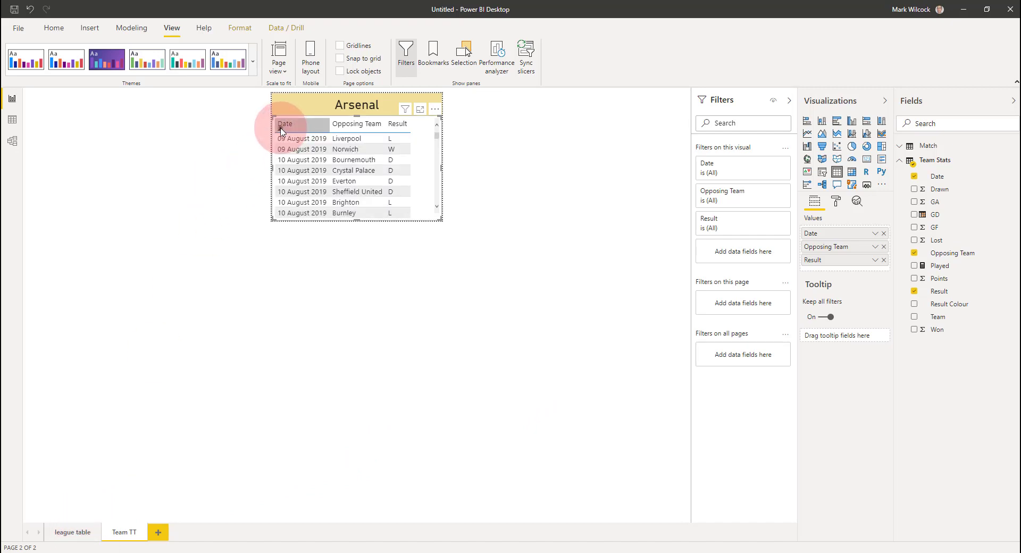
{"action": "left_click", "coordinate": [282, 128]}
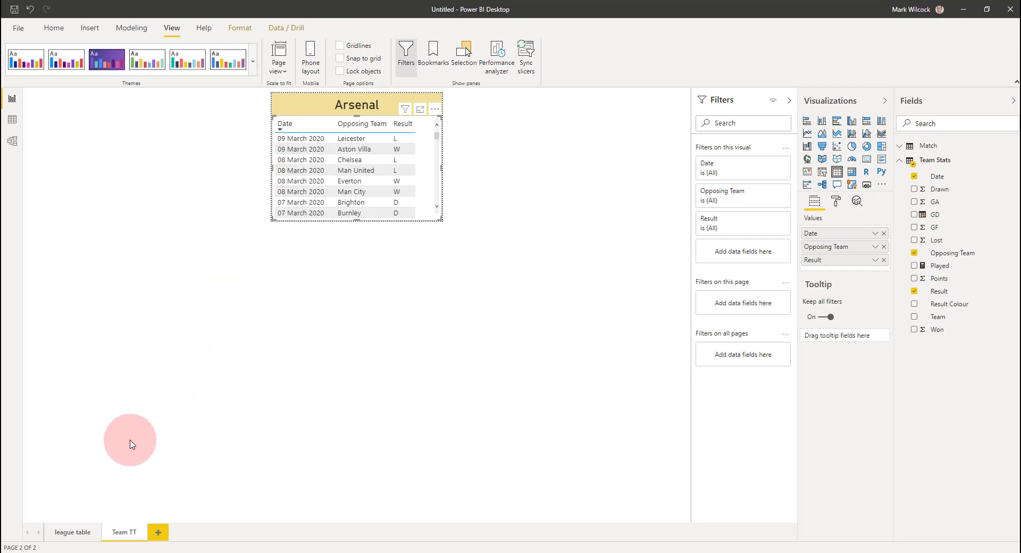
{"action": "left_click", "coordinate": [74, 533]}
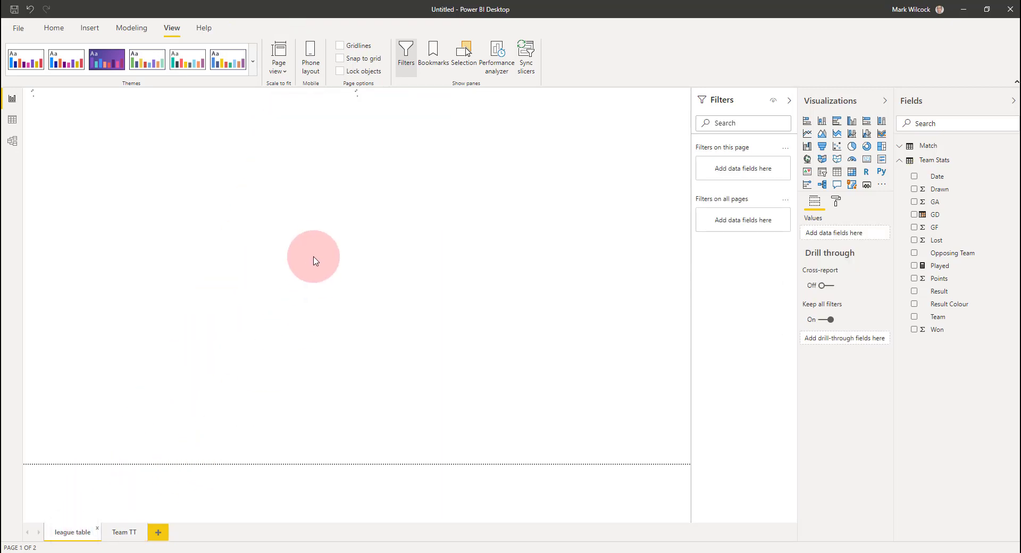
{"action": "mouse_move", "coordinate": [301, 163]}
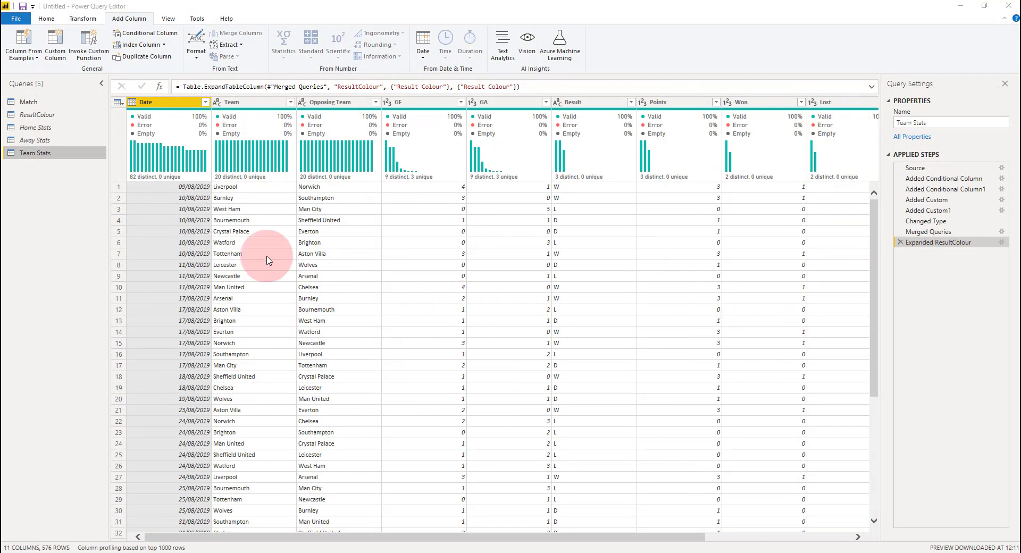
In Power Query Editor, sort the Team Stats query by Date ascending and add an index column
{"action": "left_click", "coordinate": [207, 103]}
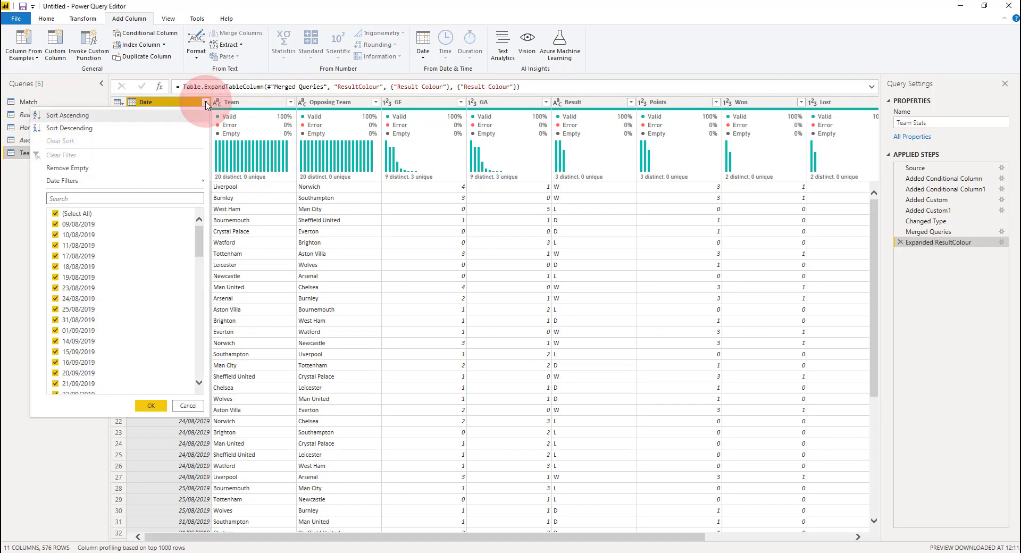
{"action": "left_click", "coordinate": [191, 118]}
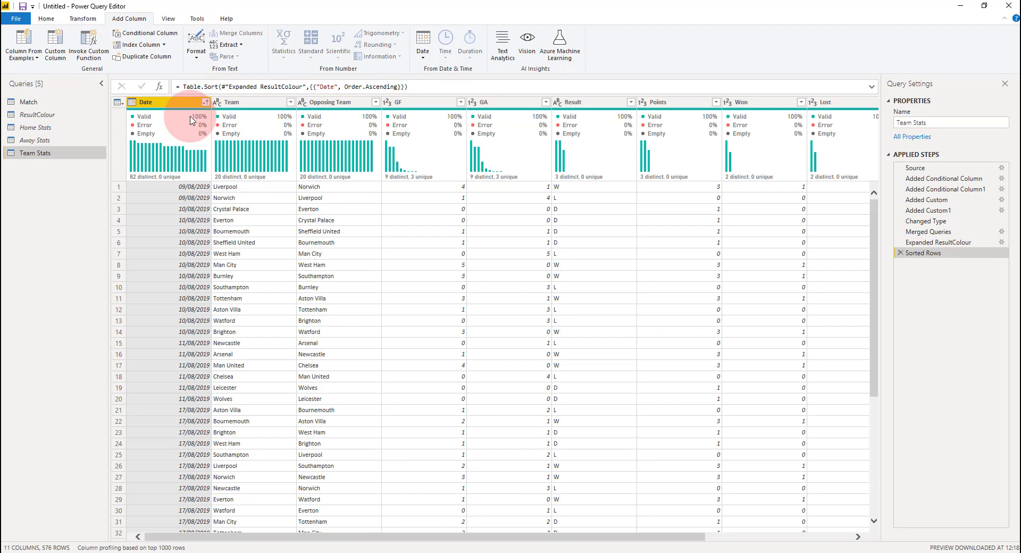
{"action": "left_click_drag", "start_coordinate": [482, 538], "coordinate": [422, 551]}
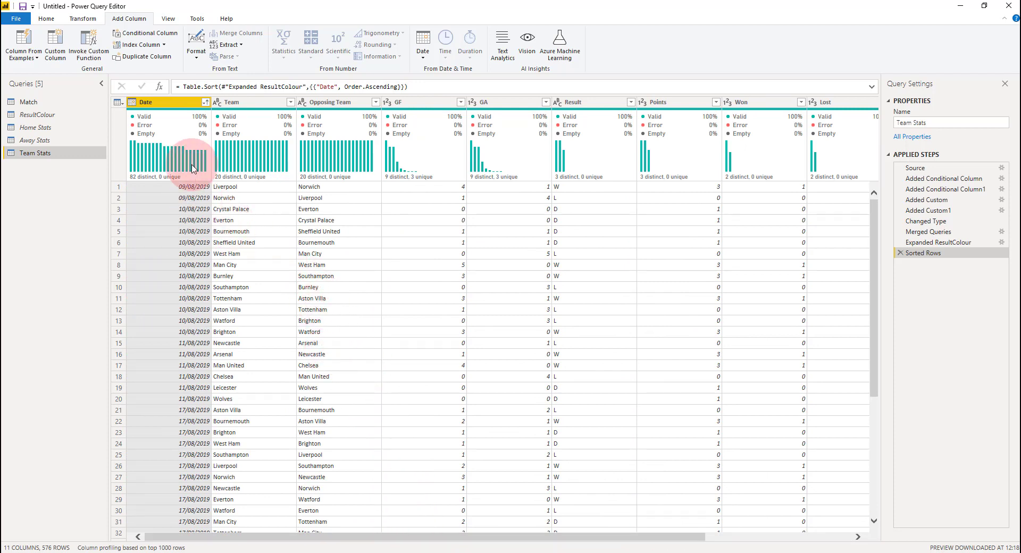
{"action": "left_click", "coordinate": [164, 45]}
{"action": "left_click", "coordinate": [145, 70]}
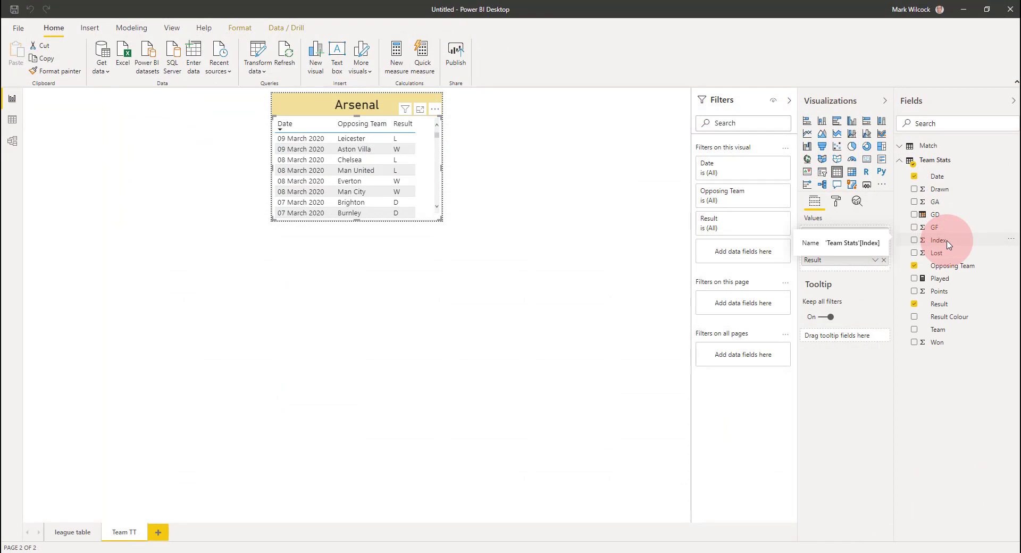
Filter the tooltip page's table by Index with a Top N filter showing the top 5 items by Index
{"action": "left_click_drag", "start_coordinate": [947, 244], "coordinate": [760, 257]}
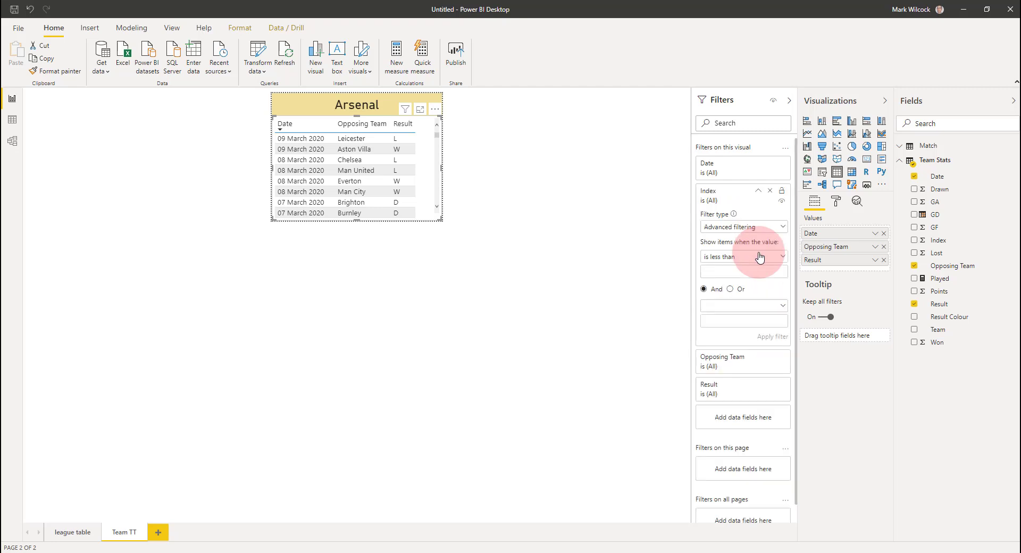
{"action": "left_click", "coordinate": [781, 227]}
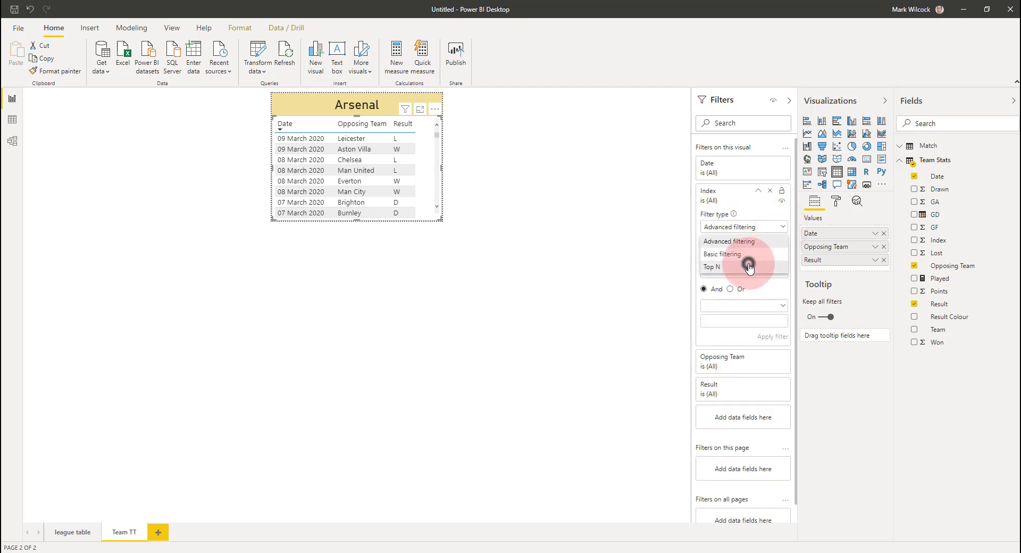
{"action": "left_click", "coordinate": [750, 268]}
{"action": "left_click", "coordinate": [765, 254]}
{"action": "type", "text": "5"}
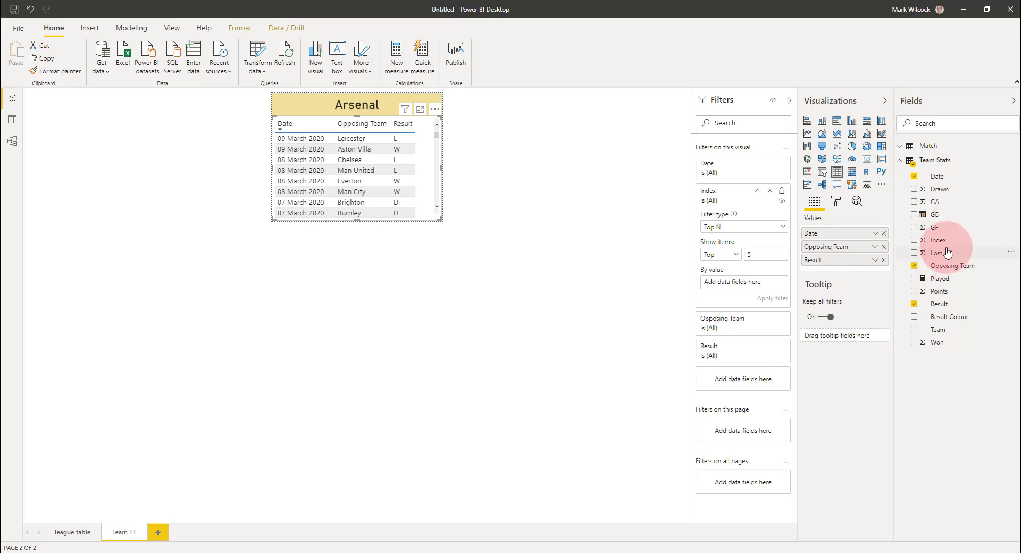
{"action": "left_click_drag", "start_coordinate": [938, 240], "coordinate": [740, 287]}
{"action": "left_click", "coordinate": [779, 298]}
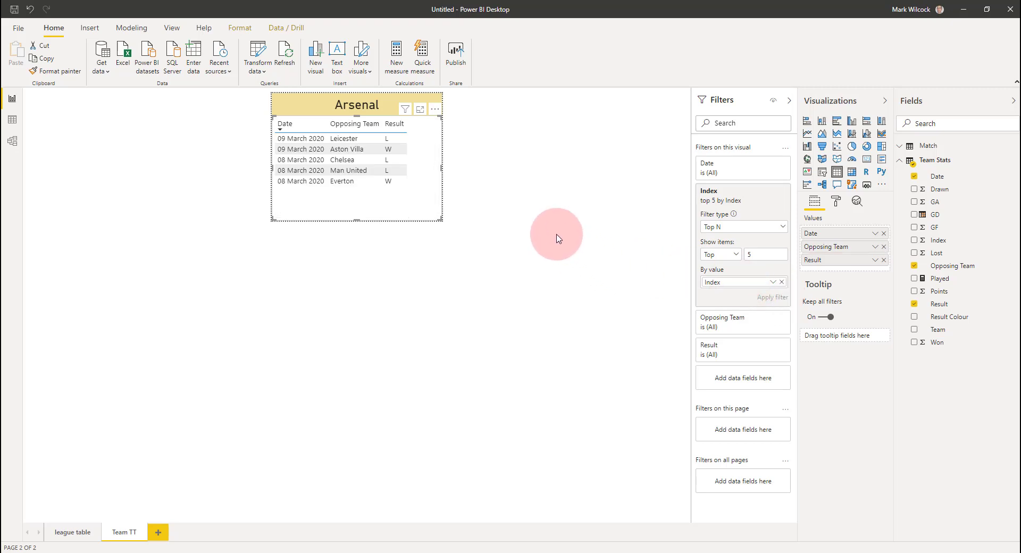
Check the team tooltip for Crystal Palace and Liverpool in the league table
{"action": "left_click", "coordinate": [78, 532]}
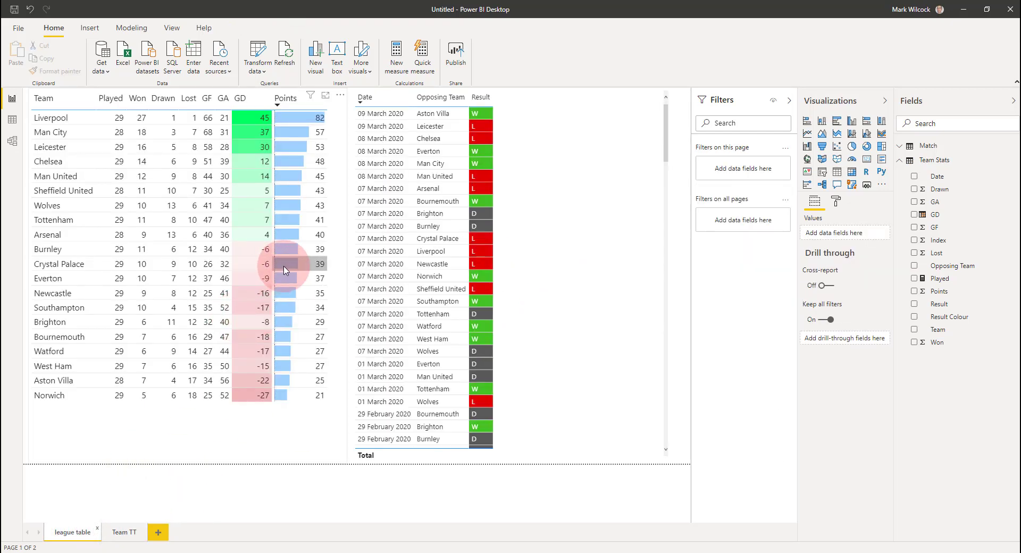
{"action": "mouse_move", "coordinate": [285, 270]}
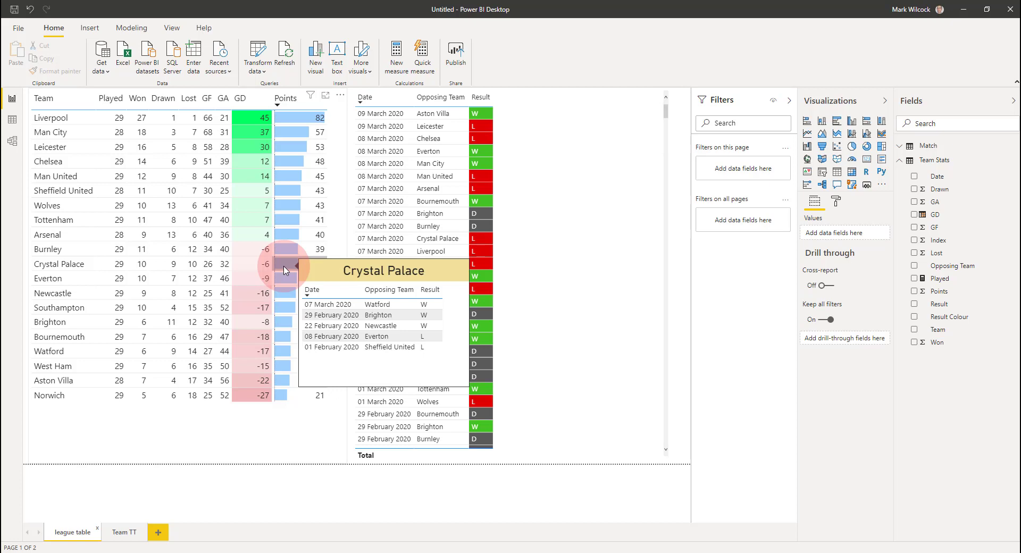
{"action": "left_click", "coordinate": [65, 123]}
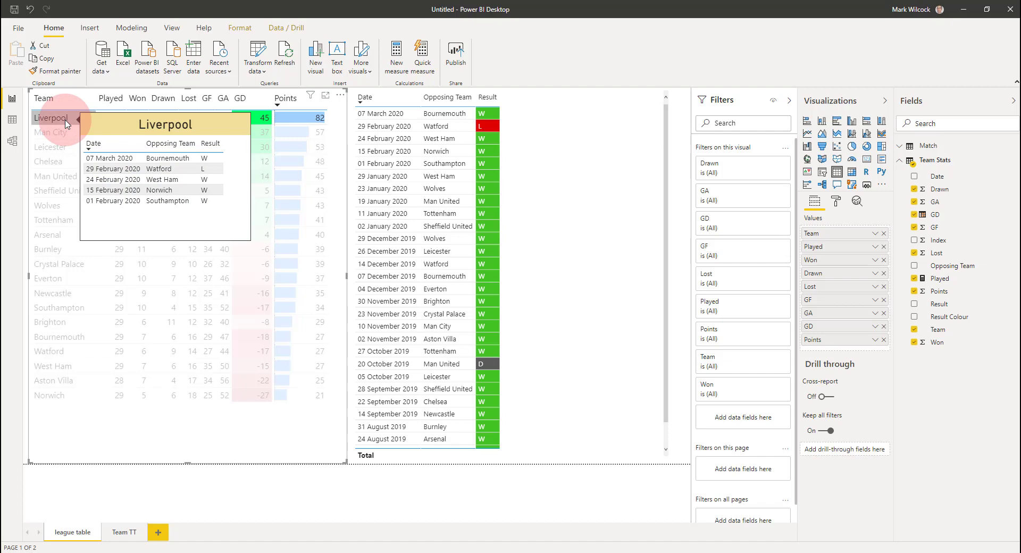
In the model view, give the Team Stats Date field the custom format dd mmm yy and check it in the tooltip page's table
{"action": "left_click", "coordinate": [12, 140]}
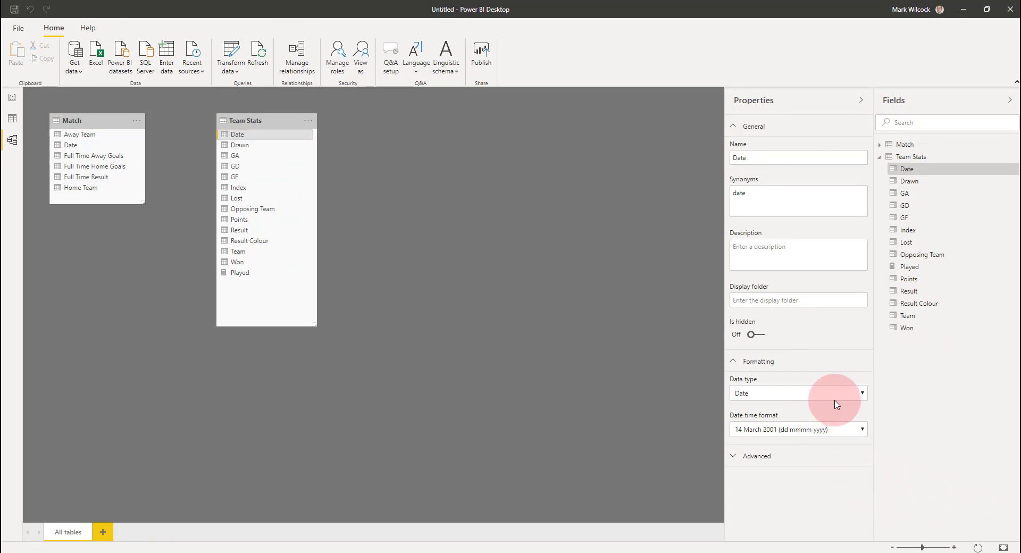
{"action": "left_click", "coordinate": [833, 396]}
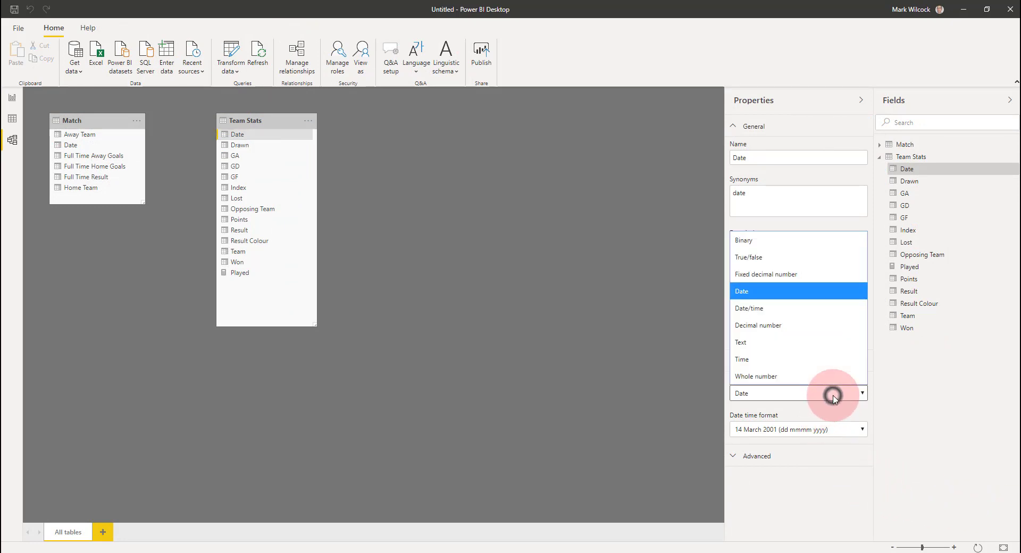
{"action": "left_click", "coordinate": [919, 440]}
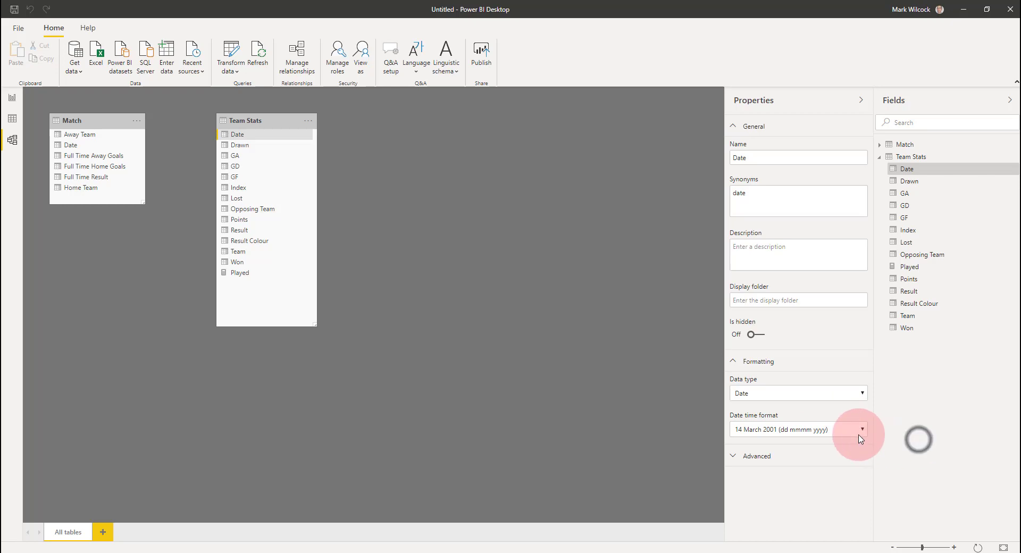
{"action": "left_click", "coordinate": [860, 436]}
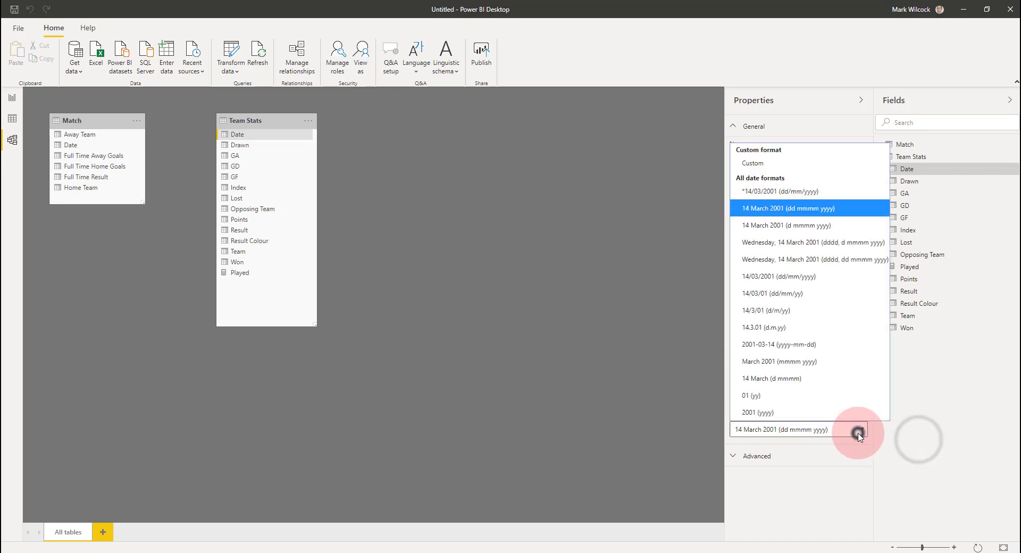
{"action": "left_click", "coordinate": [775, 164]}
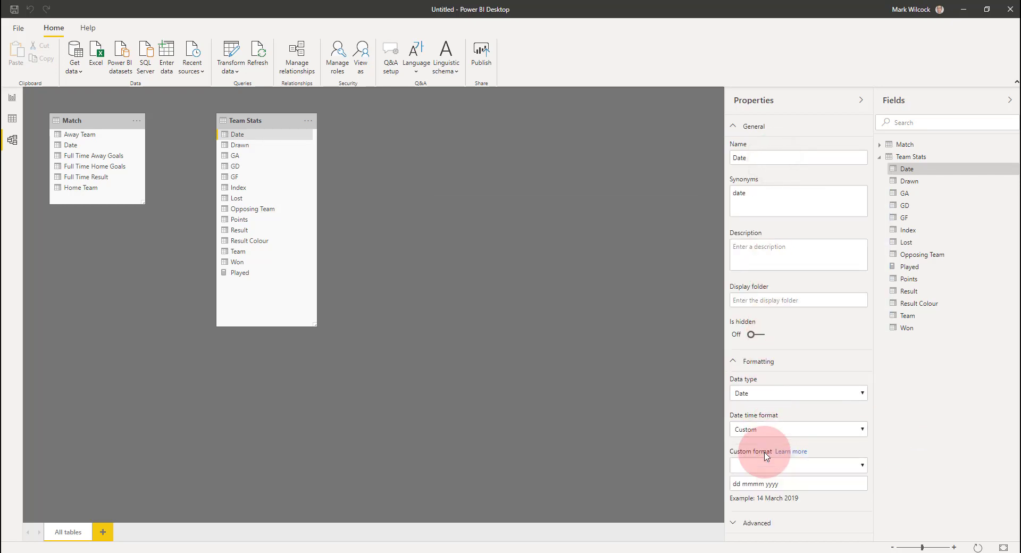
{"action": "left_click_drag", "start_coordinate": [780, 483], "coordinate": [748, 478]}
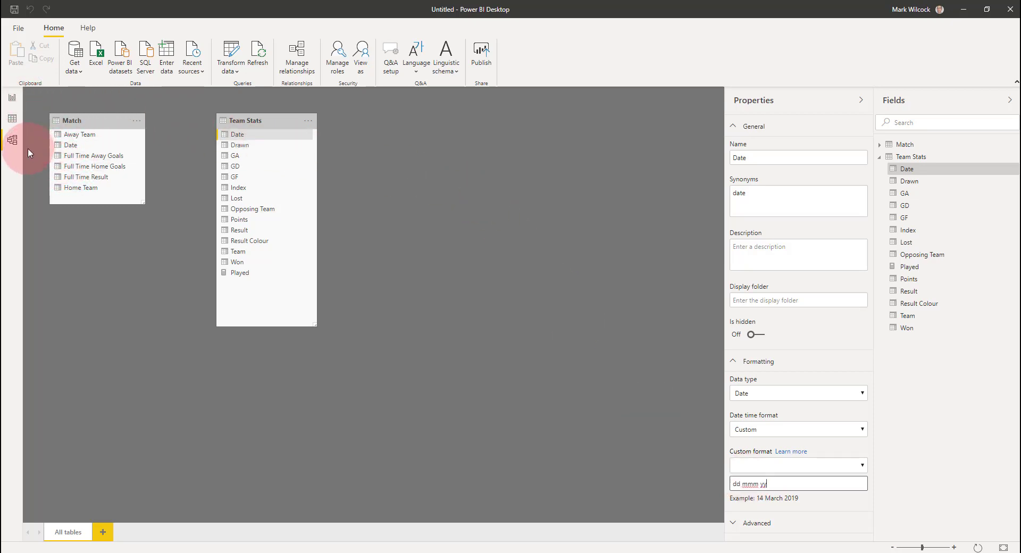
{"action": "left_click", "coordinate": [12, 100]}
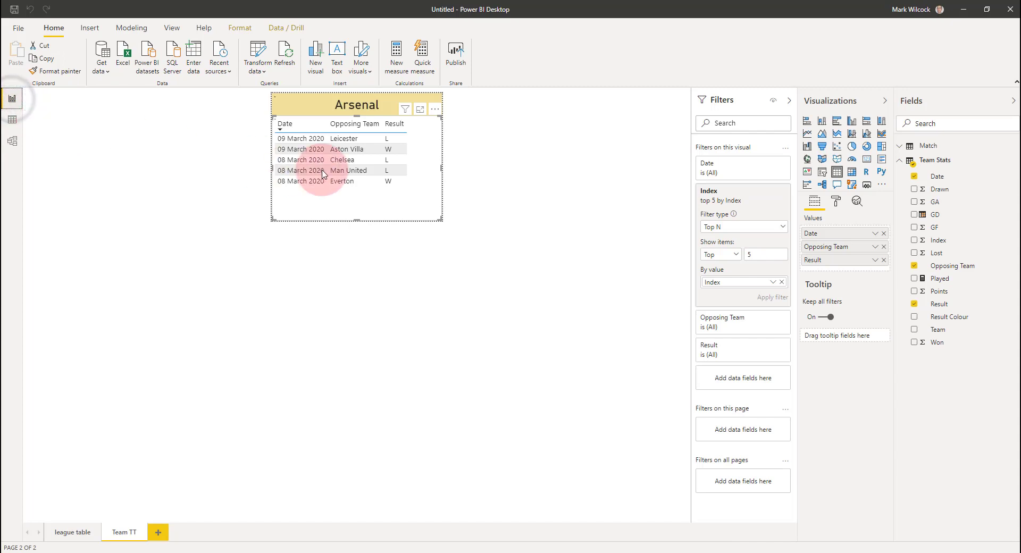
{"action": "left_click", "coordinate": [292, 127]}
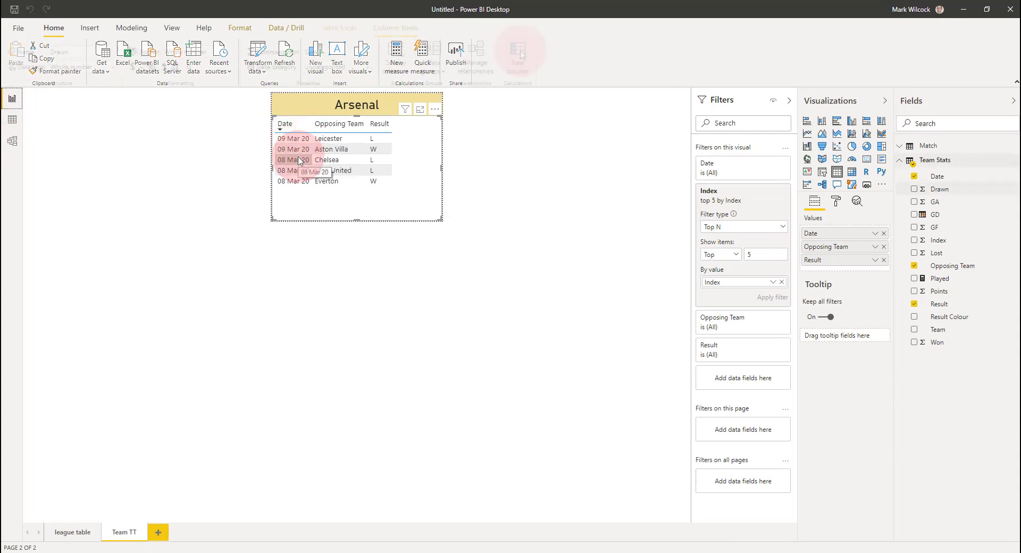
Create a calculated column in Team Stats with the formula Score = 'Team Stats'[GF] & "-" & 'Team Stats'[GA]
{"action": "left_click", "coordinate": [518, 53]}
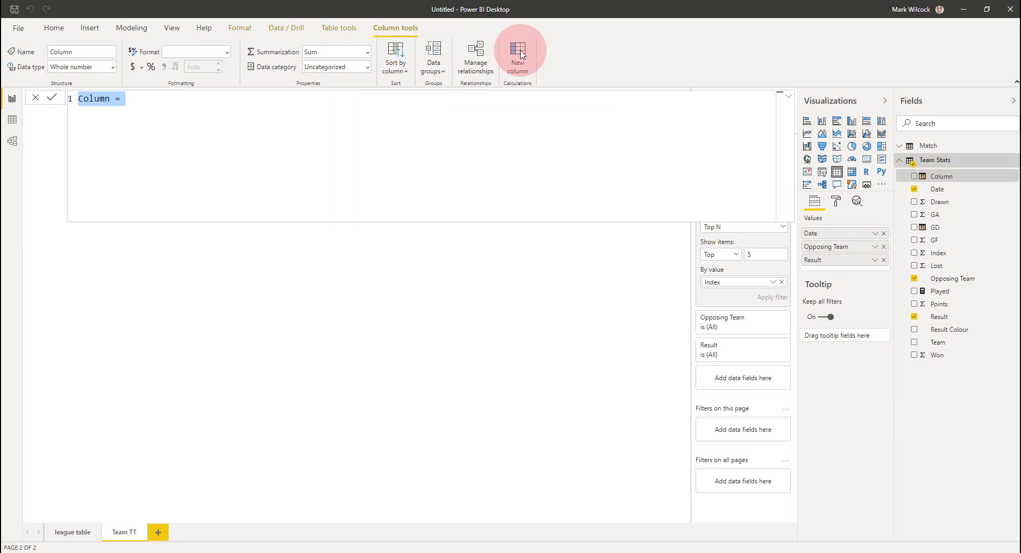
{"action": "double_click", "coordinate": [94, 99]}
{"action": "type", "text": "Score"}
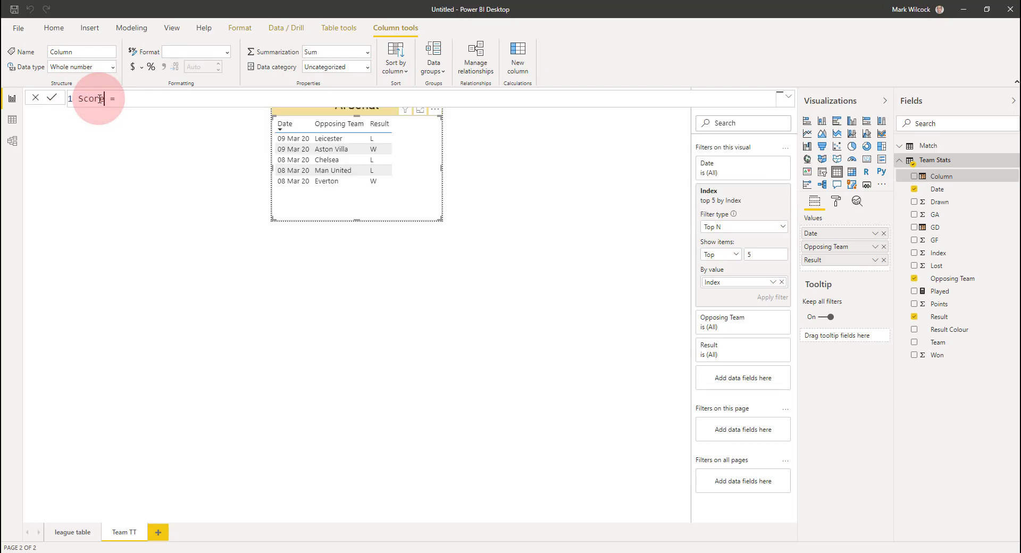
{"action": "left_click", "coordinate": [137, 99]}
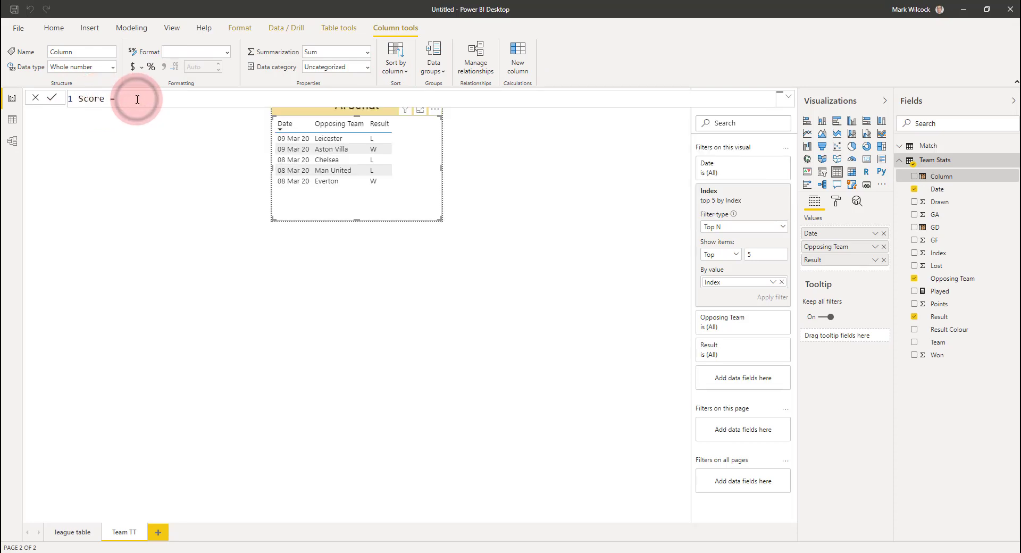
{"action": "type", "text": "gf"}
{"action": "key", "text": "BackSpace"}
{"action": "type", "text": "f"}
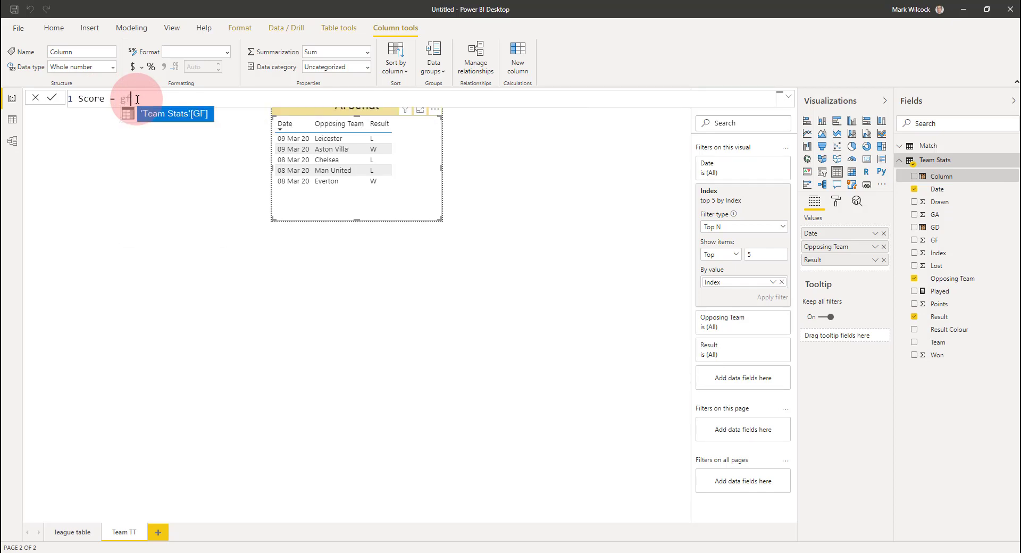
{"action": "key", "text": "Tab"}
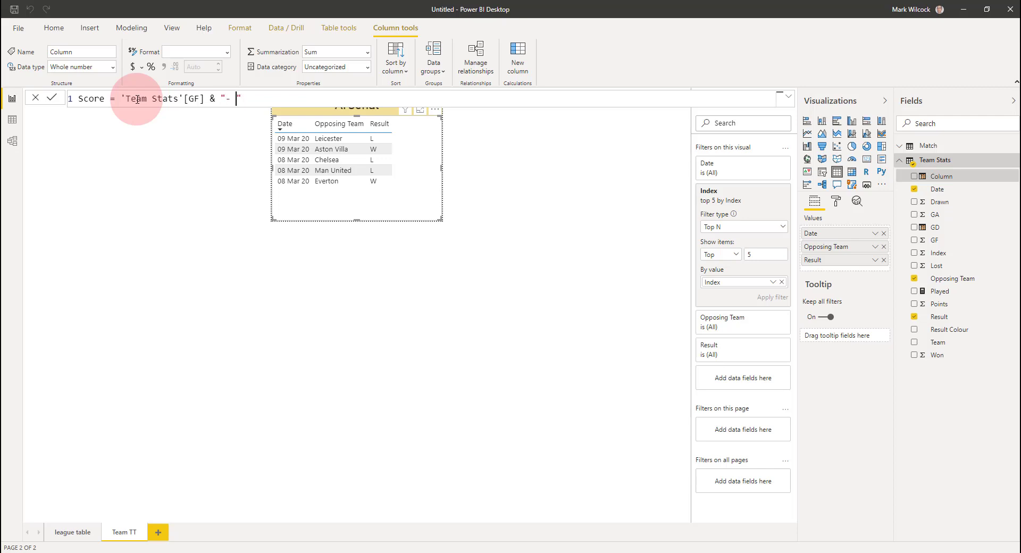
{"action": "left_click", "coordinate": [242, 99]}
{"action": "type", "text": "& ga"}
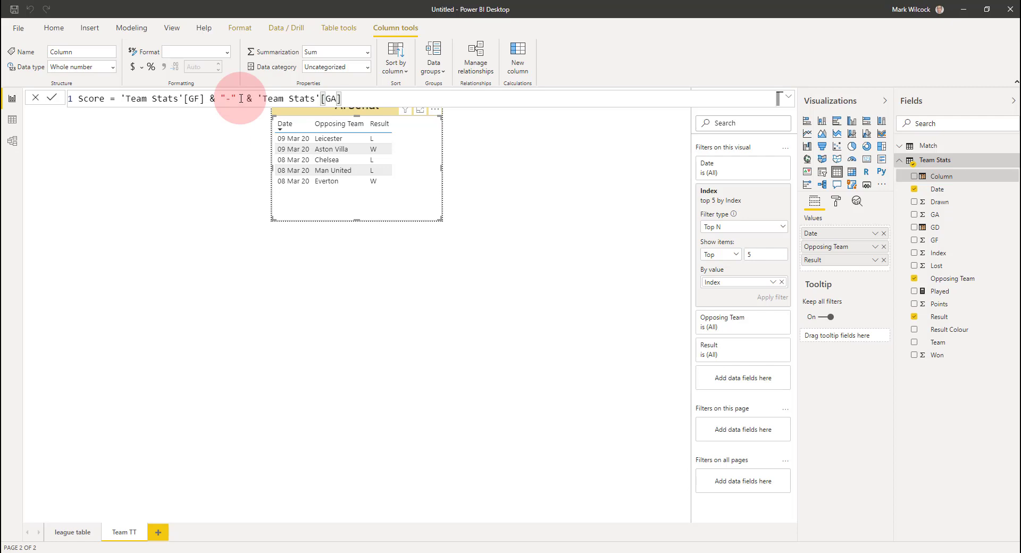
{"action": "left_click", "coordinate": [55, 98]}
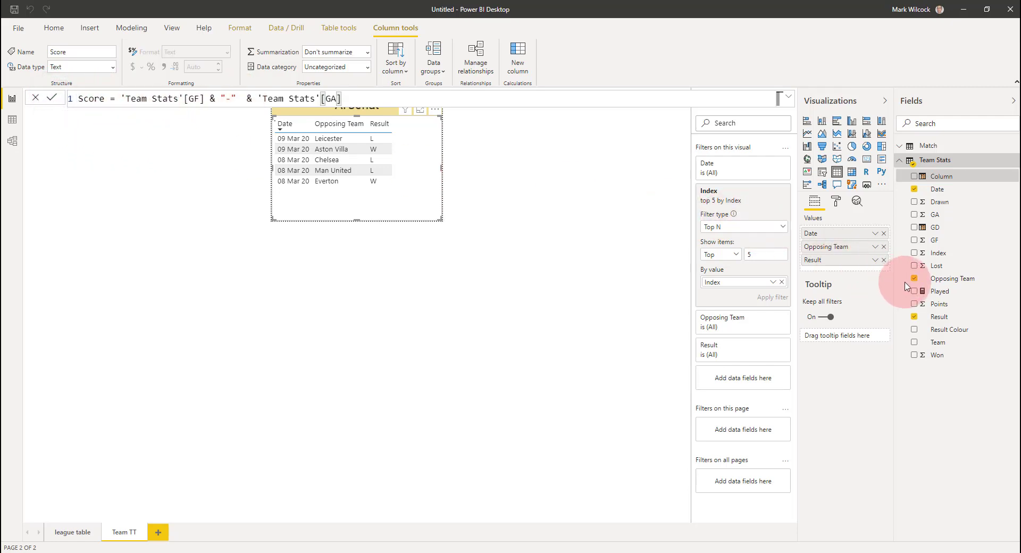
Add the Score field after Result in the tooltip page's table and apply the Minimal table style
{"action": "left_click_drag", "start_coordinate": [939, 329], "coordinate": [845, 269]}
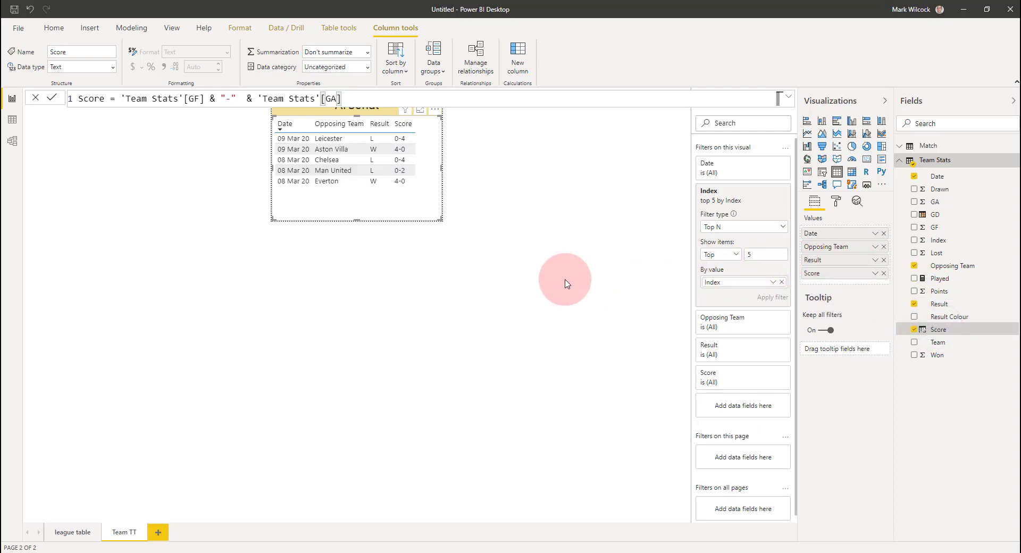
{"action": "left_click", "coordinate": [836, 201]}
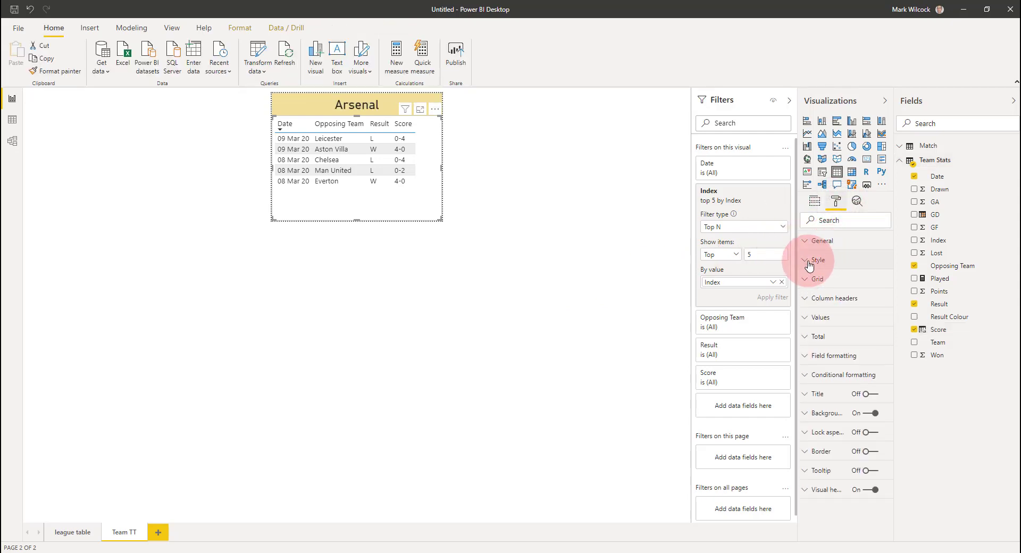
{"action": "left_click", "coordinate": [809, 264]}
{"action": "left_click", "coordinate": [834, 291]}
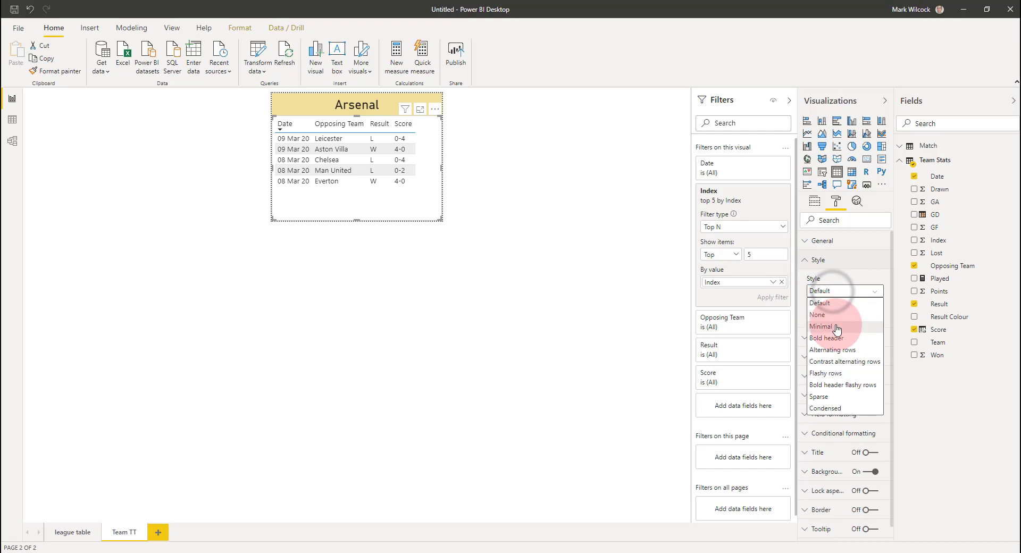
{"action": "left_click", "coordinate": [837, 328]}
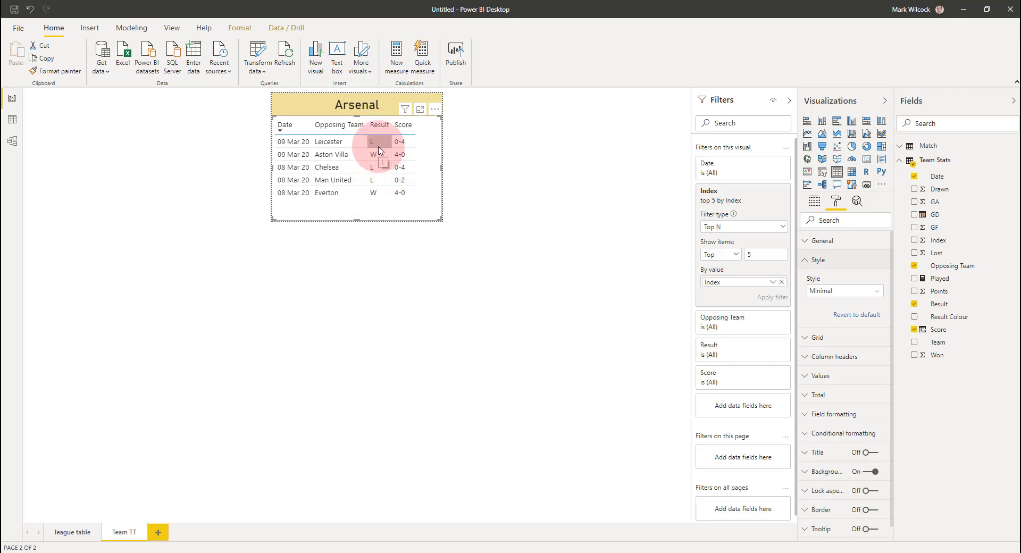
{"action": "left_click", "coordinate": [600, 249]}
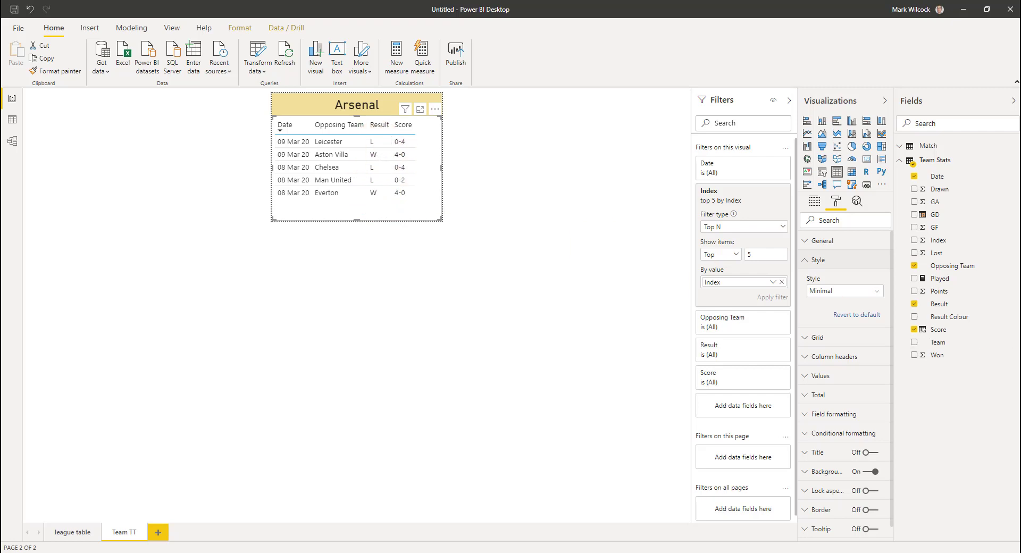